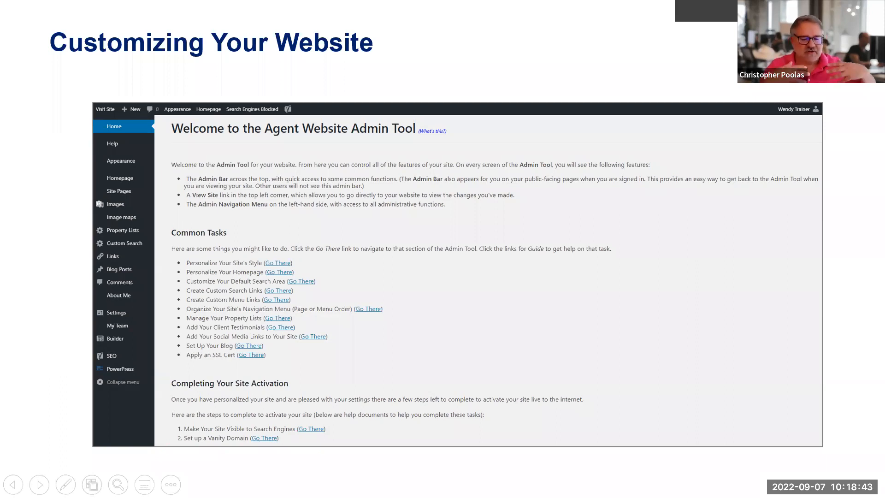
Switch from the presentation to the browser, open the agent website's admin tool through My Website, and close the duplicate tab
key(Right)
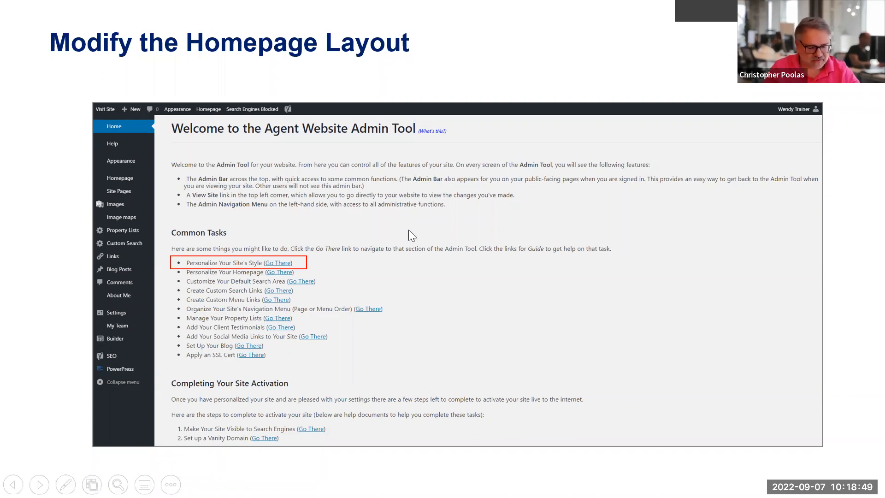
key(alt+Tab)
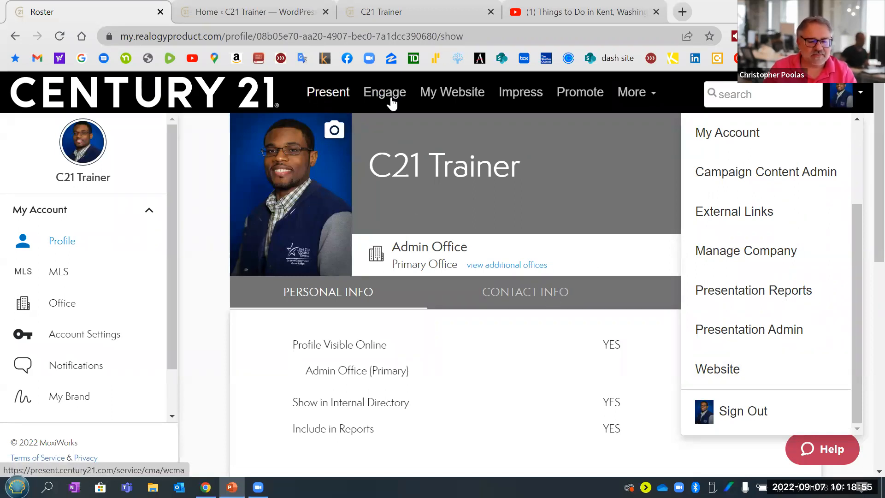
click(459, 94)
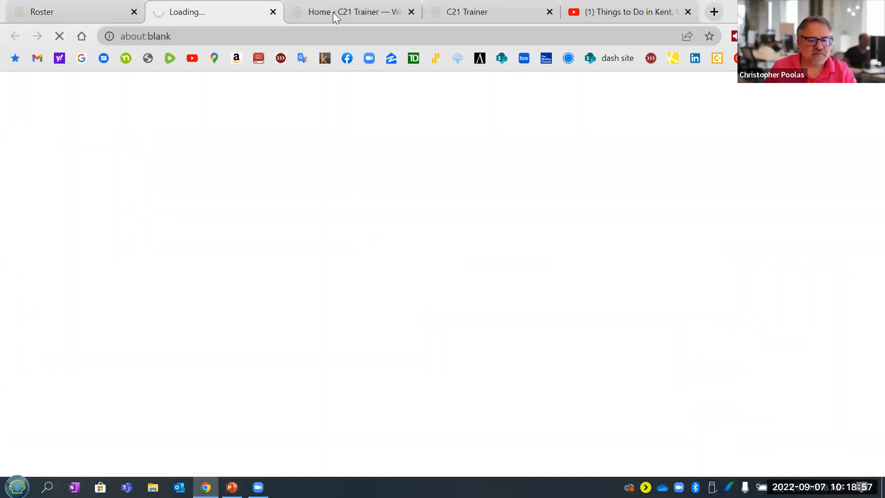
click(332, 12)
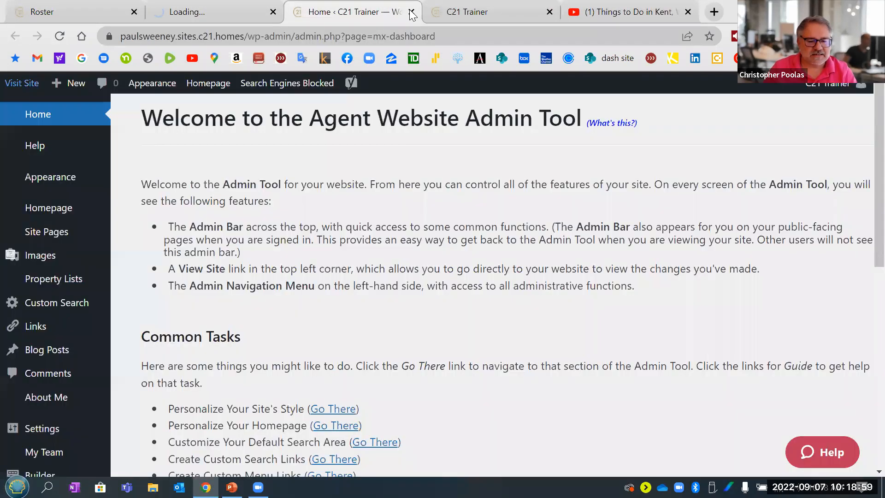
click(411, 12)
click(232, 14)
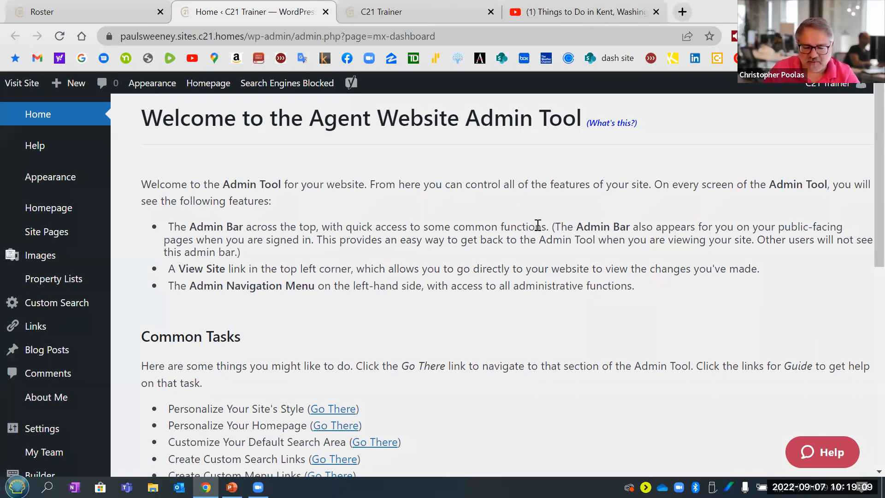
Open the Moxi Works Support help assistant and send the question "how do i .........?"
scroll(538, 227, down, 1)
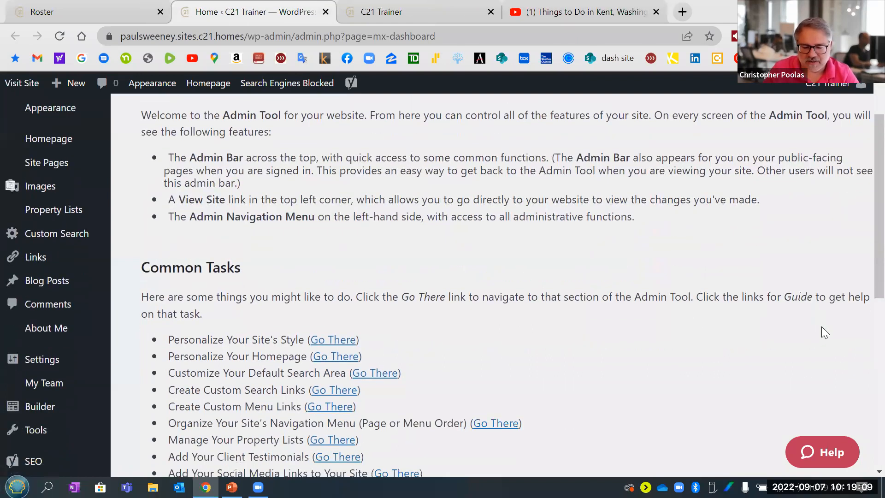
click(809, 450)
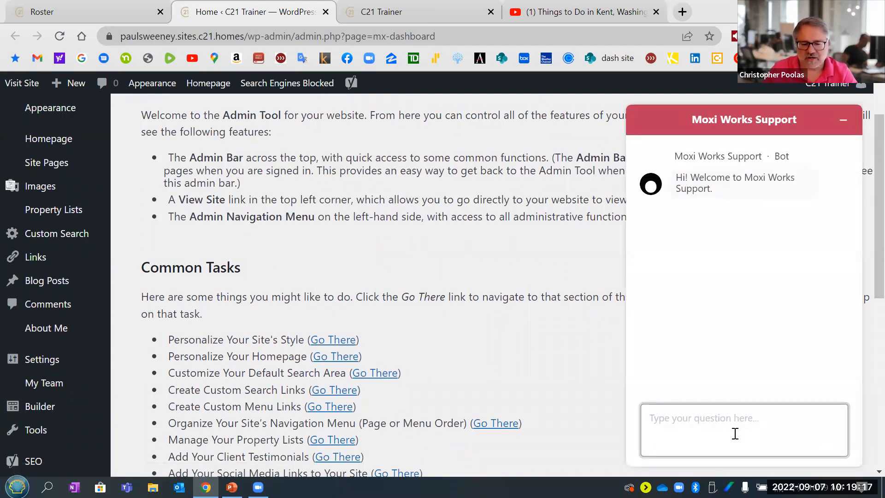
click(735, 433)
text(how di)
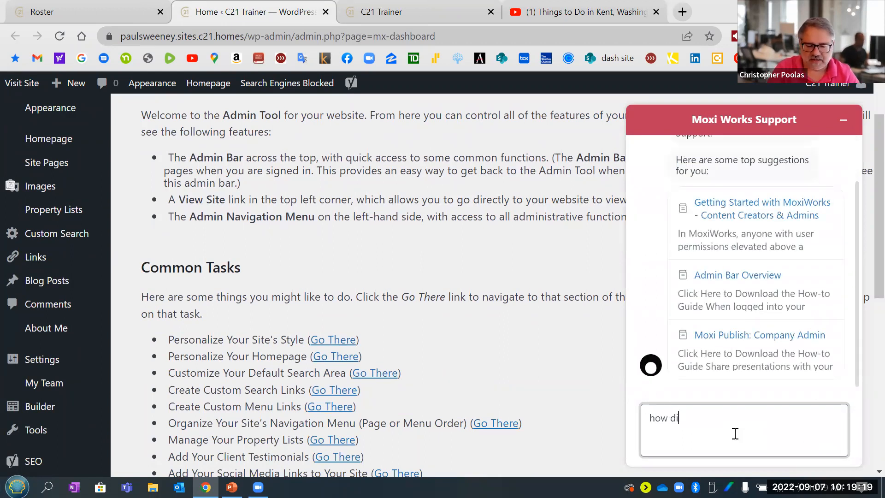
key(BackSpace)
key(BackSpace)
text(o i .........)
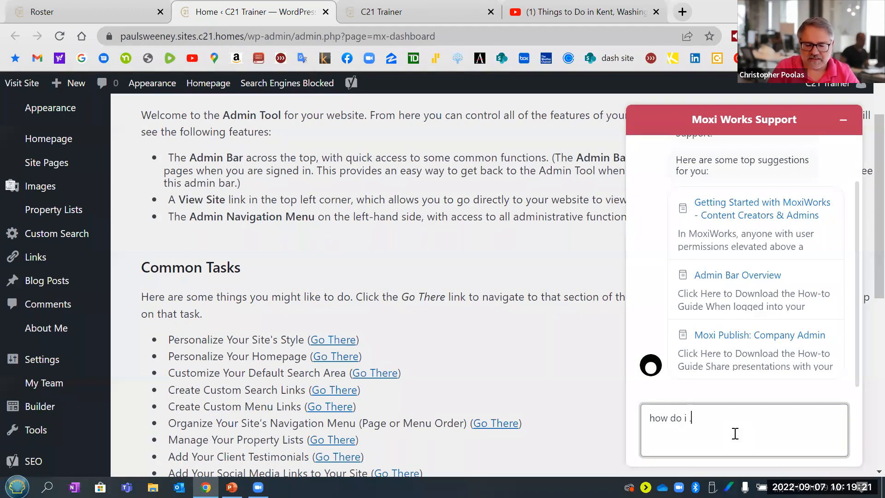
text(?)
key(Return)
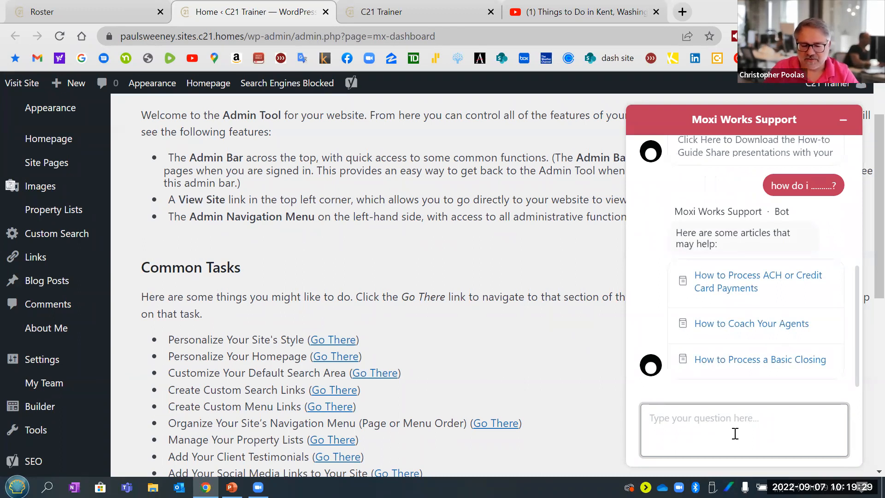
Choose to get in touch by live chat in the support assistant, view the contact form, and minimize it
scroll(785, 408, down, 3)
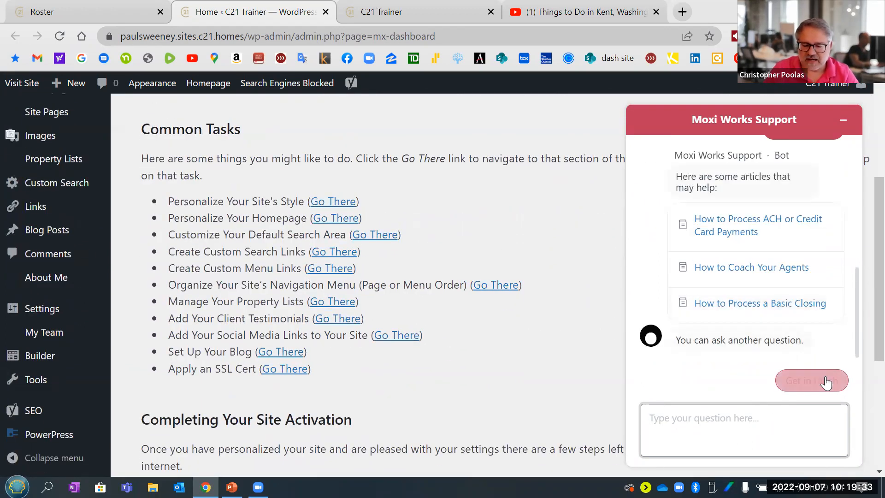
click(819, 375)
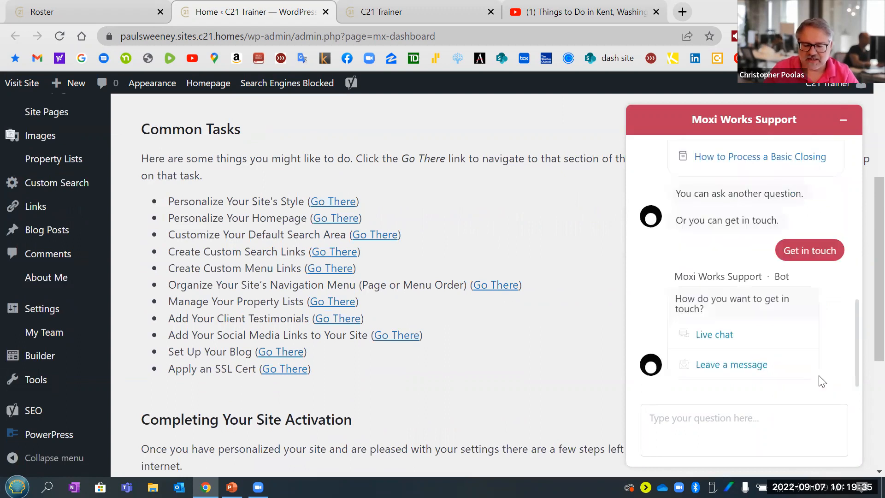
click(725, 344)
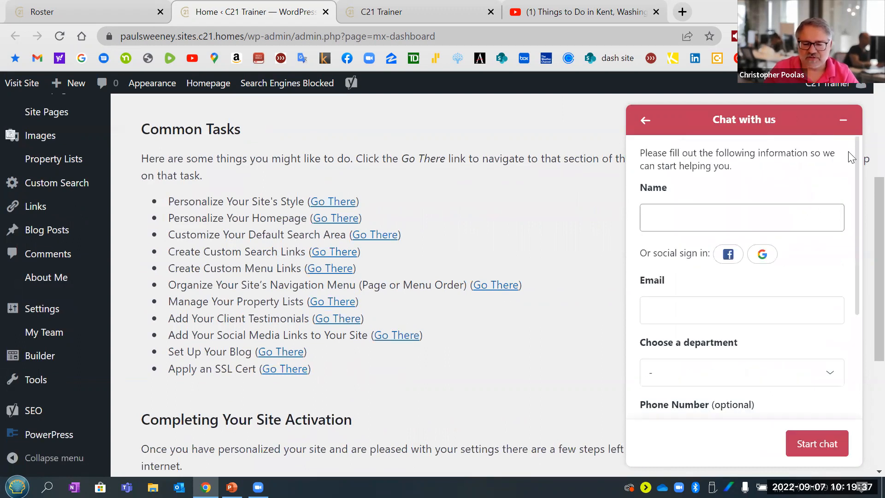
click(842, 123)
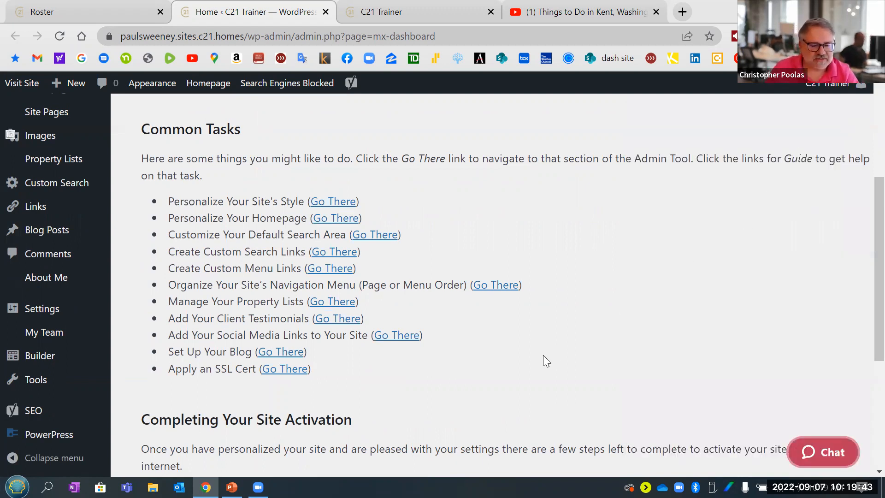
Open the public-facing website from the admin tool and close the duplicate site tab
scroll(542, 355, up, 4)
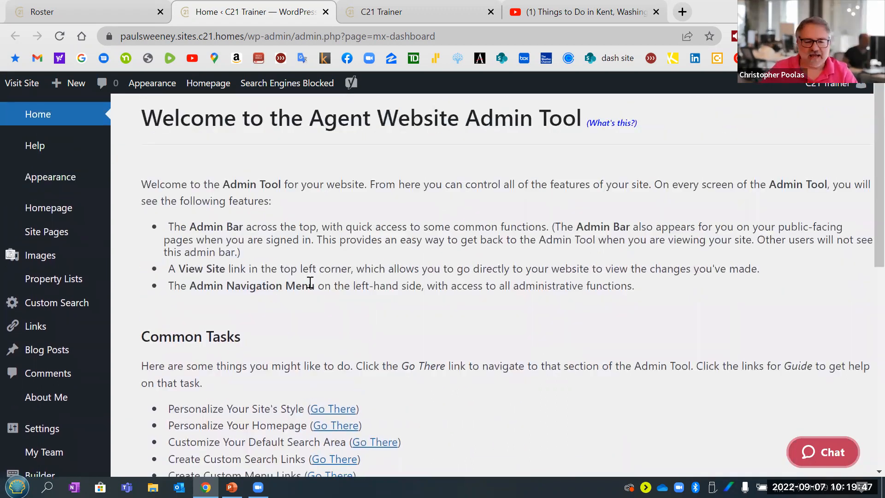
key(ctrl)
key(ctrl)
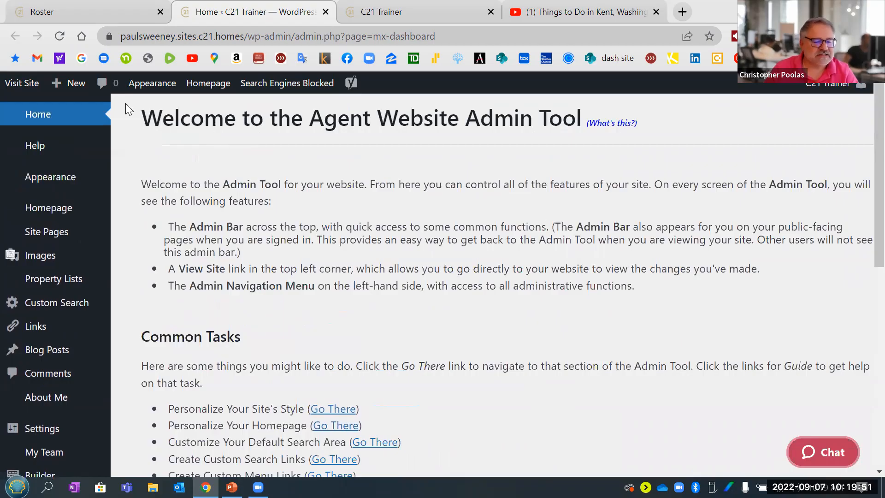
key(ctrl)
key(ctrl)
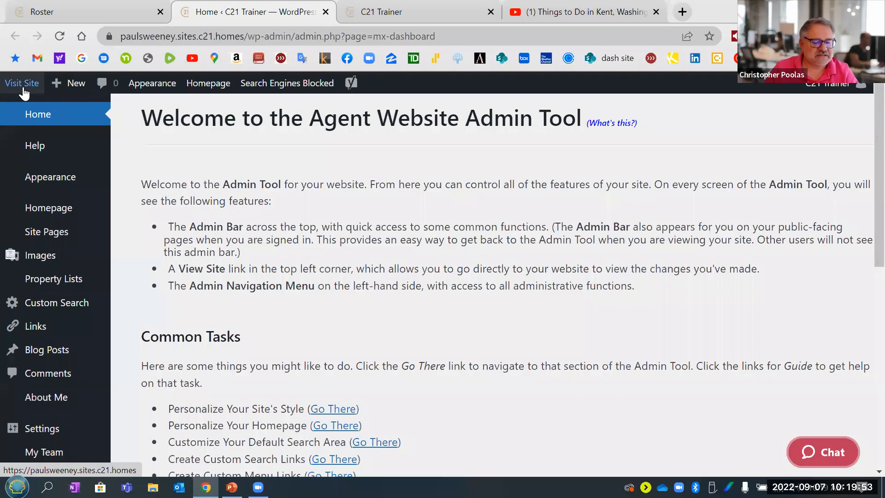
click(23, 89)
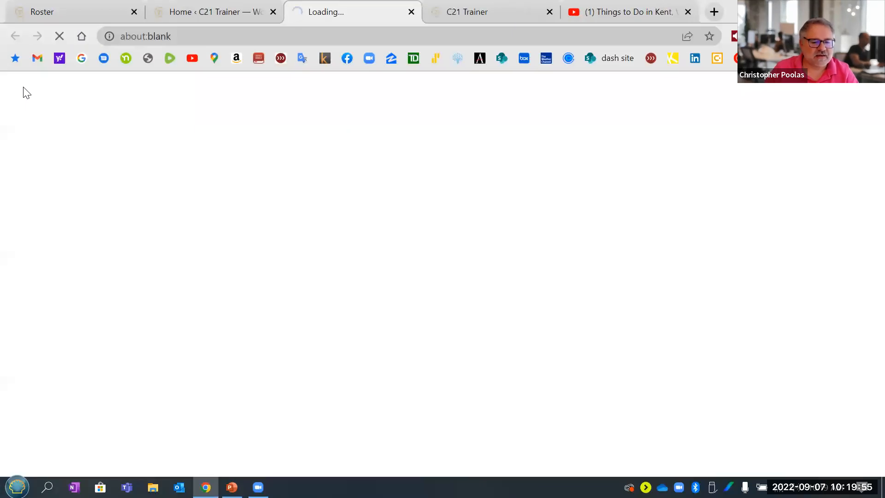
click(549, 13)
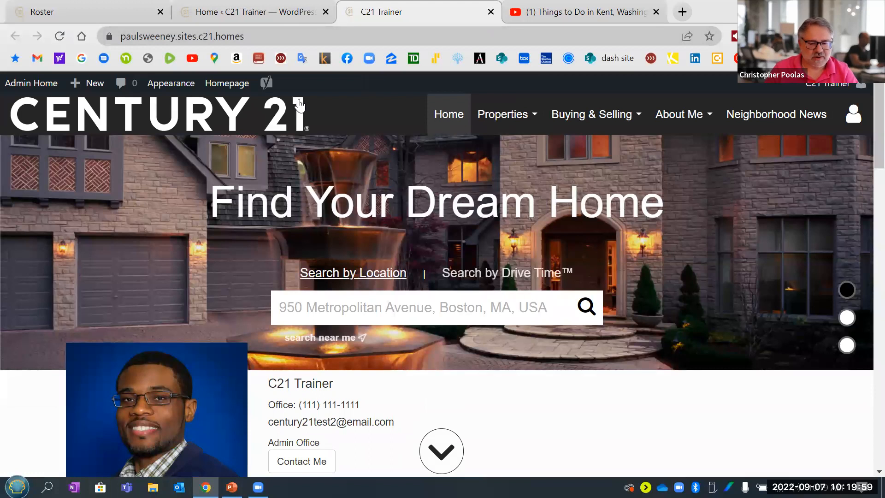
Compare the Agent Website Admin Tool with the public homepage, finishing on the admin tool
click(245, 14)
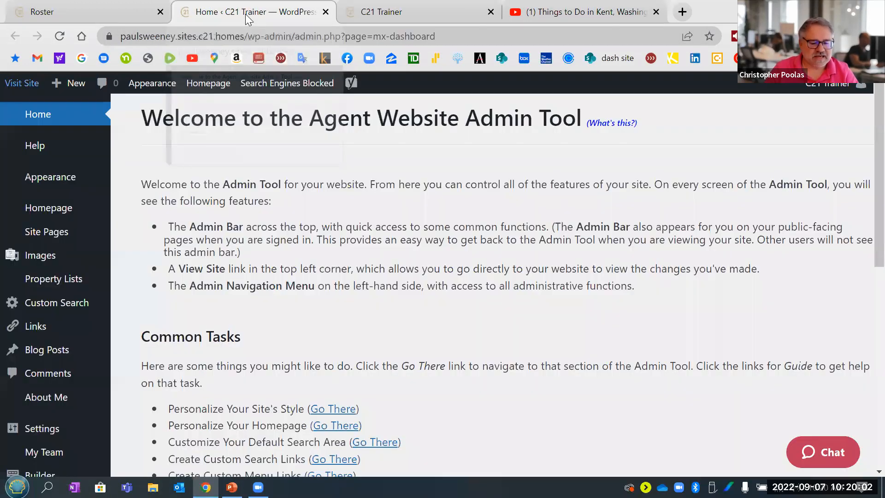
click(390, 13)
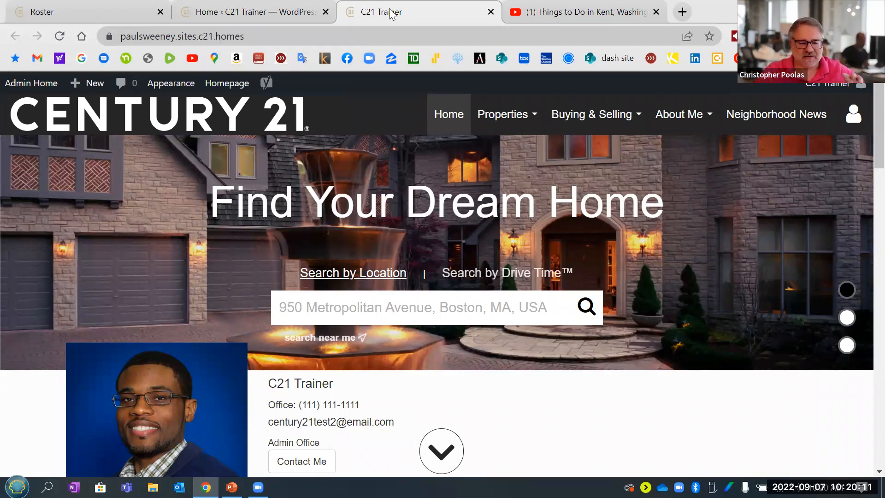
click(272, 17)
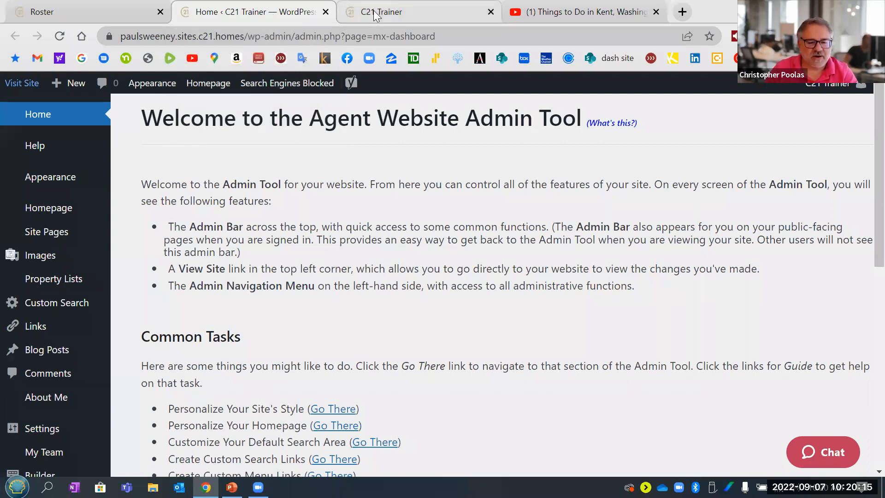
click(396, 15)
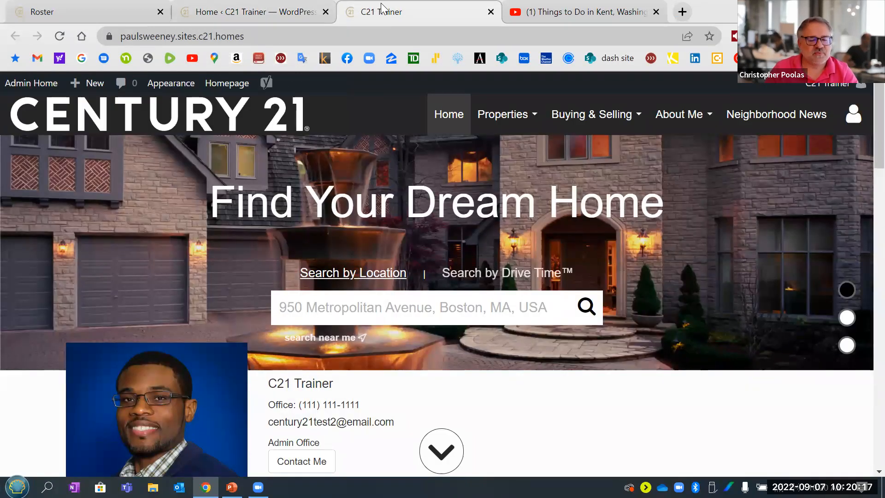
click(287, 15)
click(380, 16)
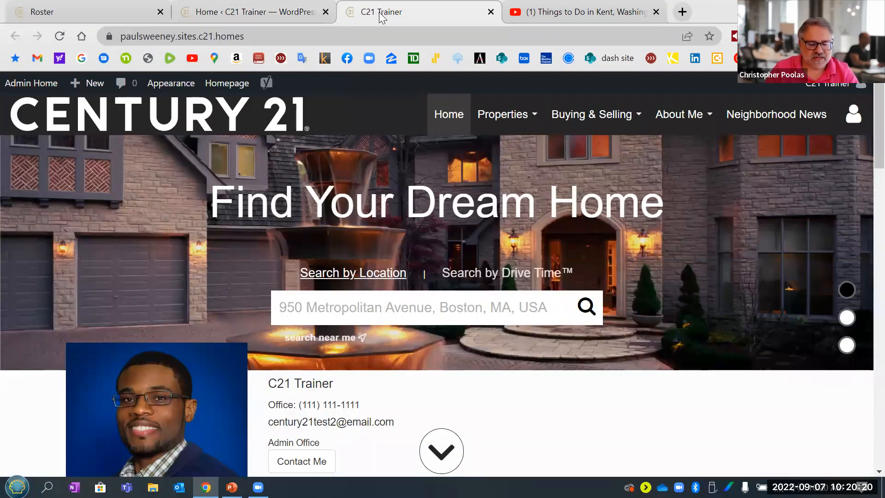
click(283, 16)
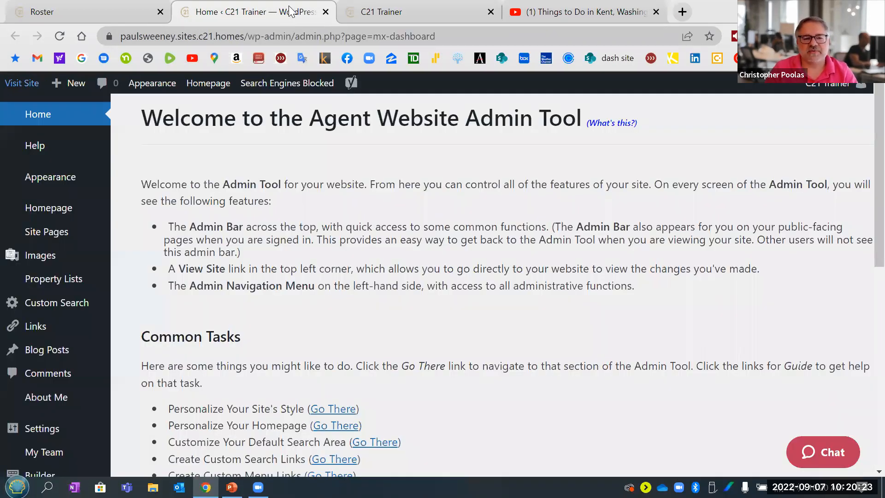
click(232, 487)
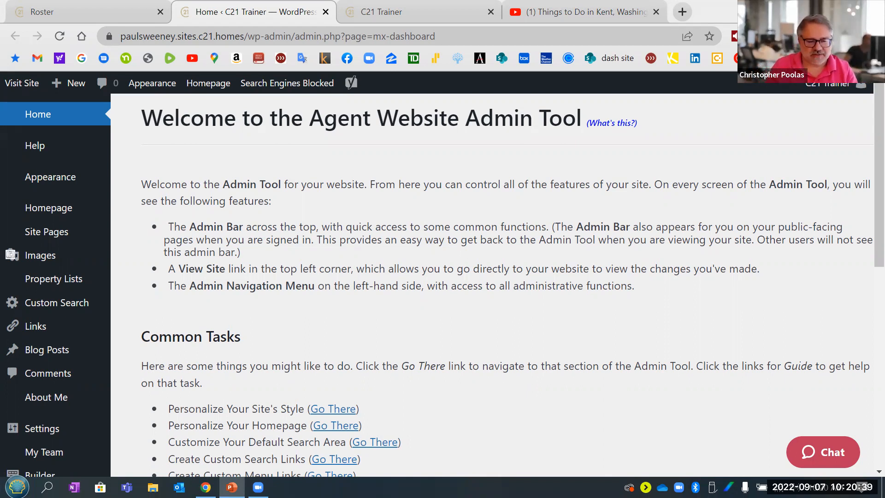
click(398, 18)
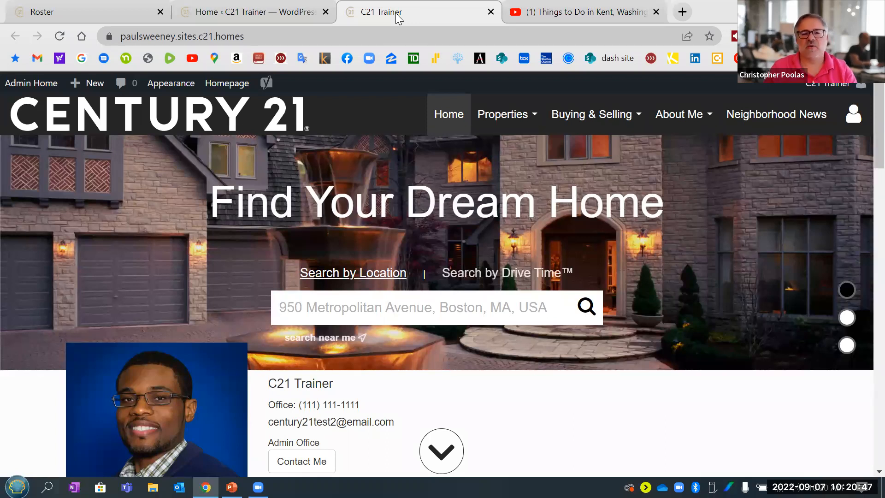
click(258, 14)
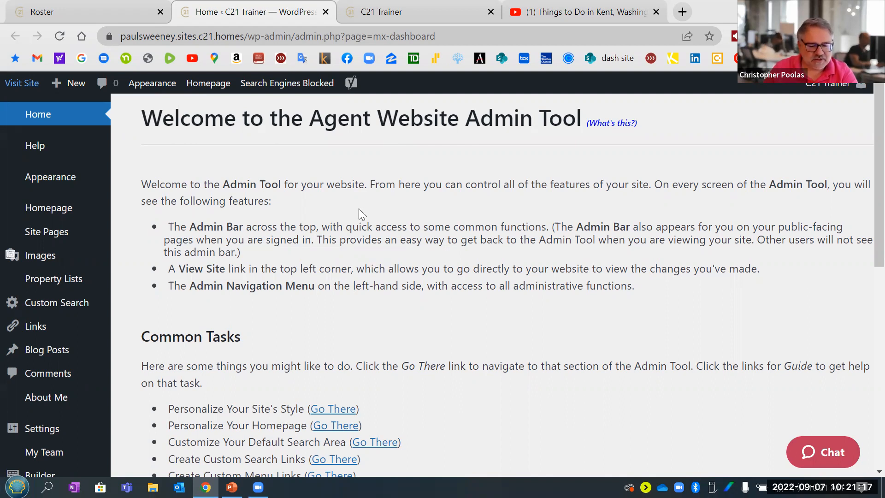
Examine the admin navigation menu and the Common Tasks list, including the options under Appearance and Builder
scroll(358, 208, down, 1)
scroll(358, 208, up, 1)
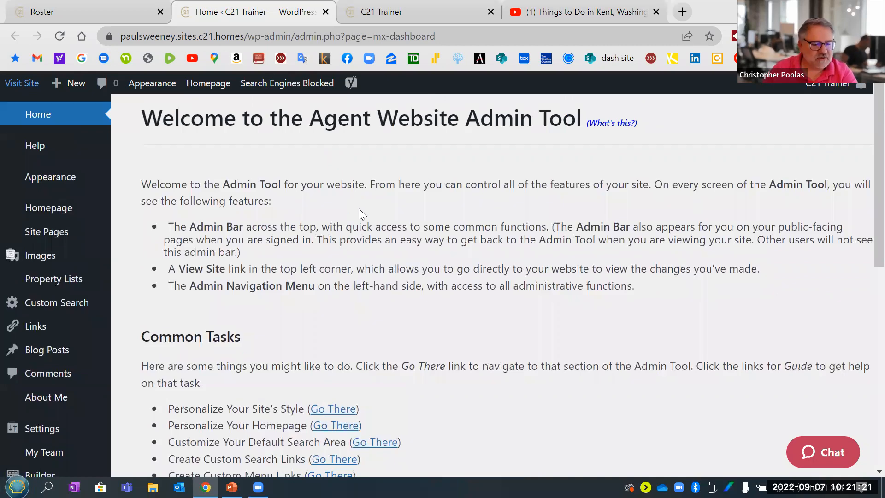
key(ctrl)
key(ctrl)
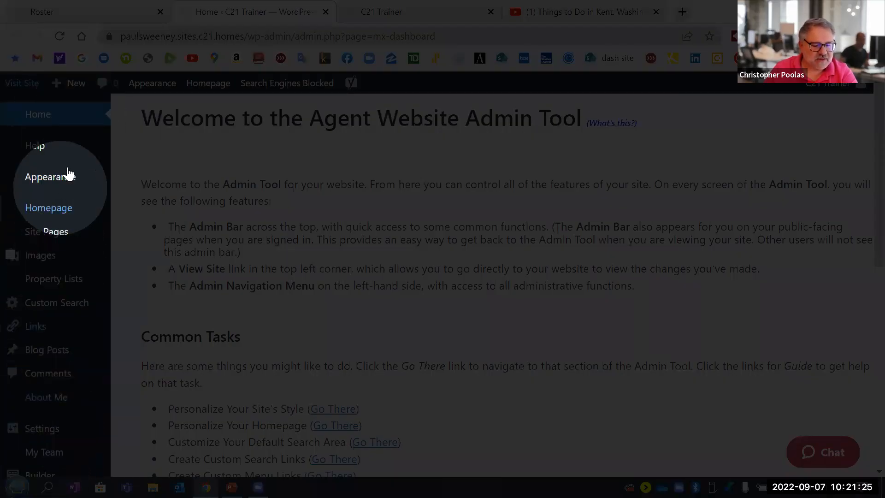
mouse_move(86, 177)
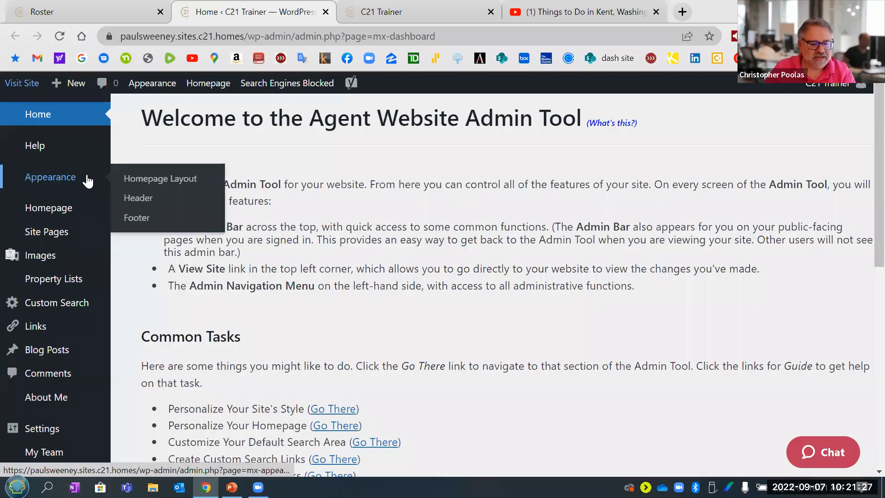
scroll(346, 220, down, 3)
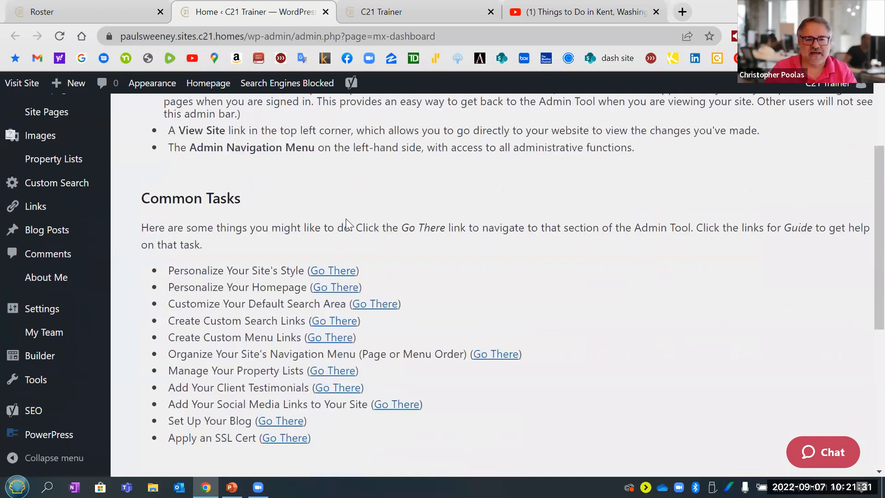
key(ctrl)
key(ctrl)
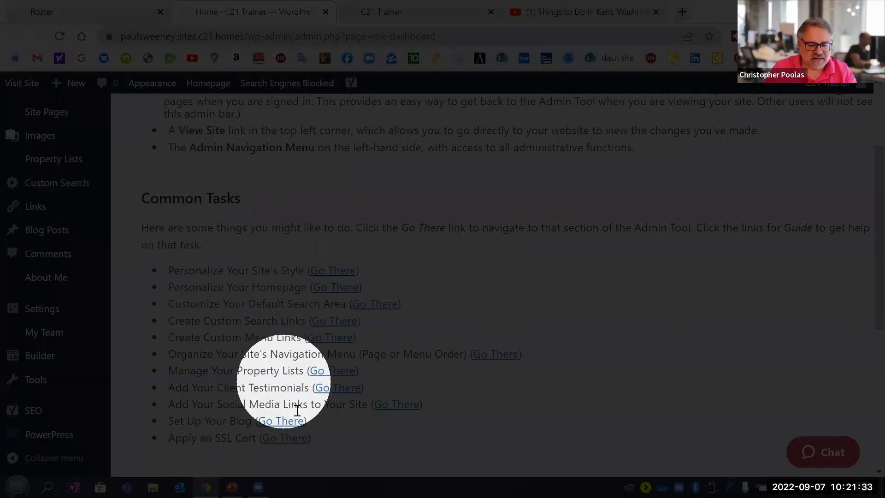
key(ctrl)
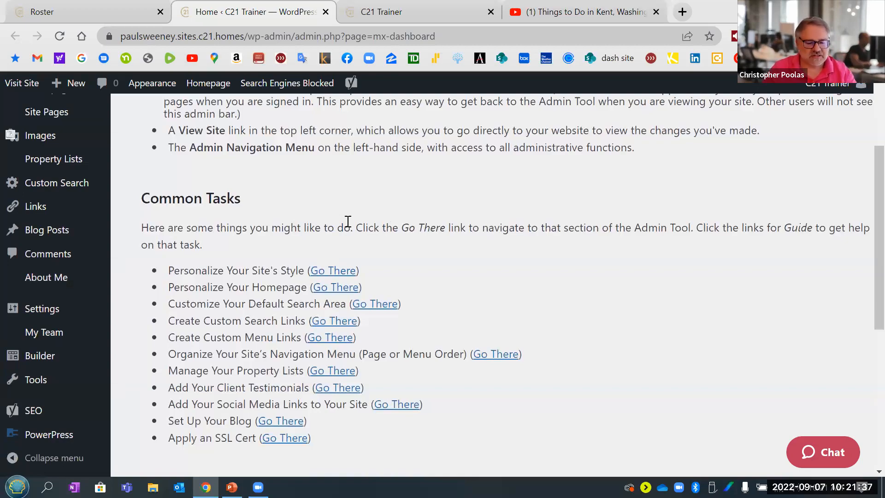
key(ctrl)
key(ctrl)
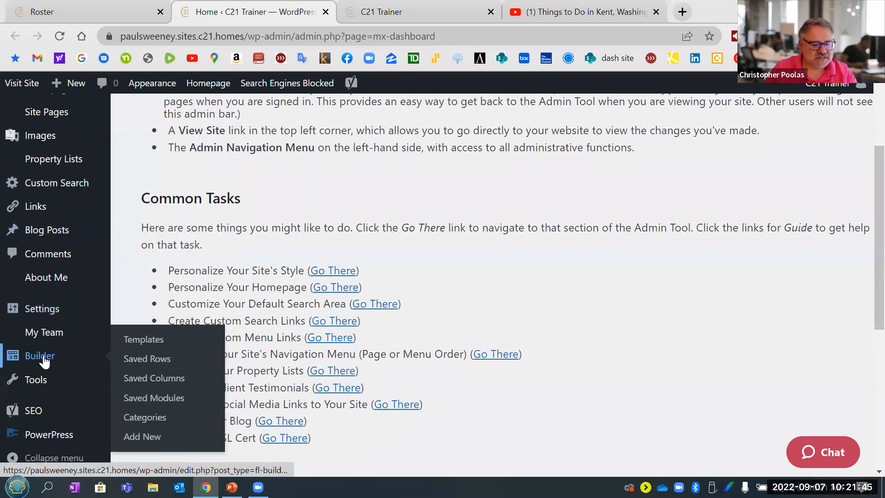
Open the vanity domain setup from the Completing Your Site Activation steps
scroll(292, 287, down, 1)
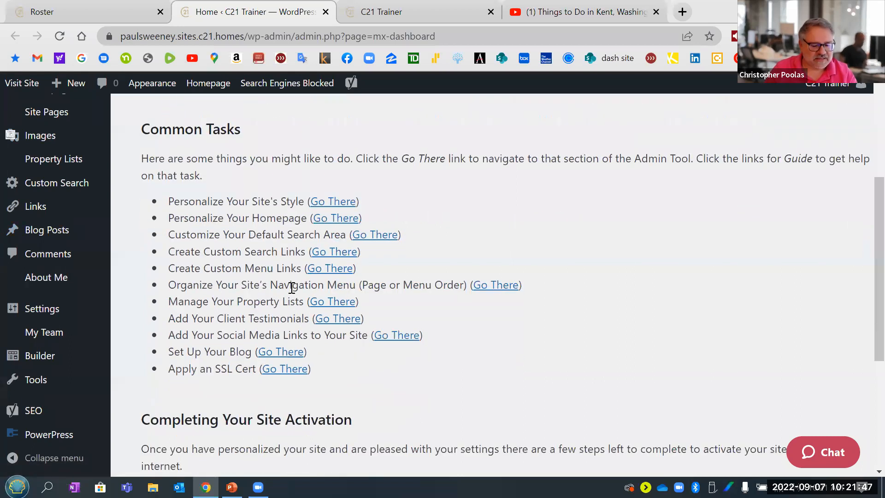
scroll(292, 288, down, 3)
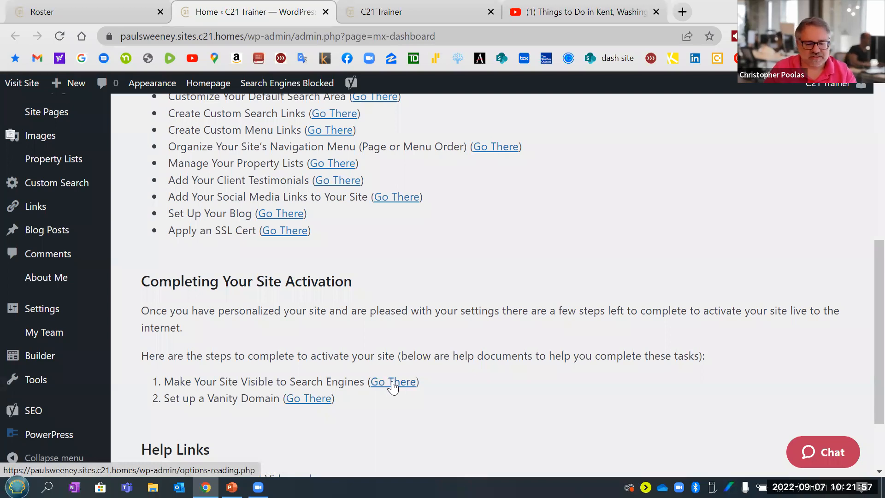
click(301, 403)
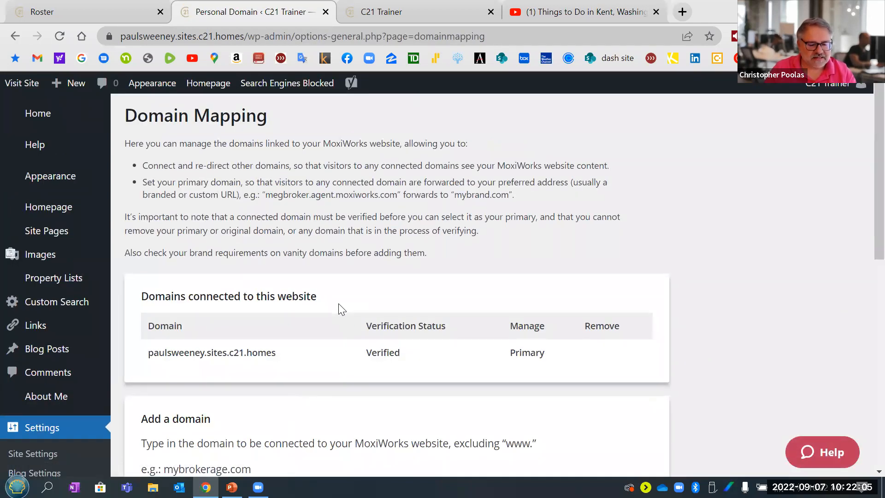
Examine the Domain Mapping page, including its instructions, the domains connected to the website and the Add a domain form
scroll(338, 309, down, 1)
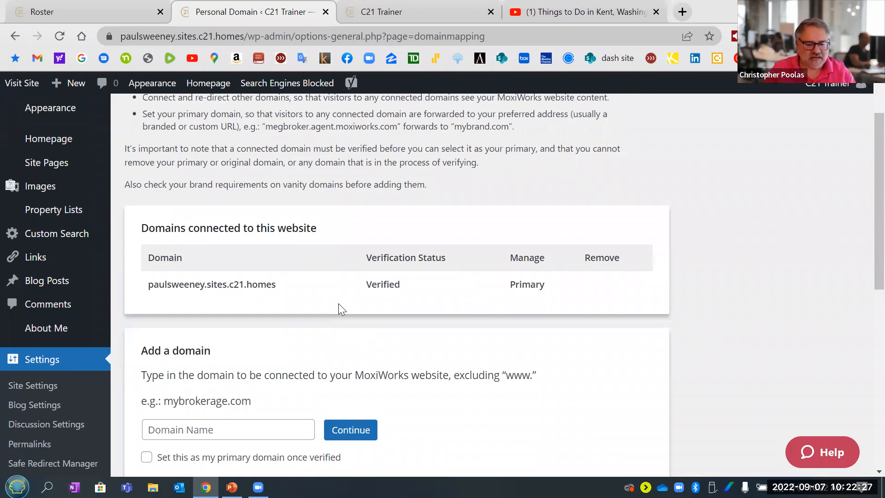
scroll(355, 340, down, 1)
scroll(356, 340, down, 1)
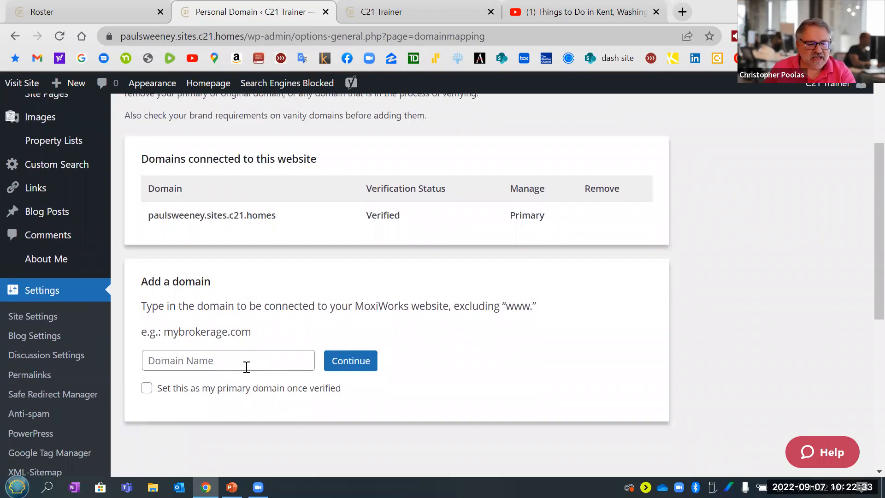
scroll(246, 367, down, 1)
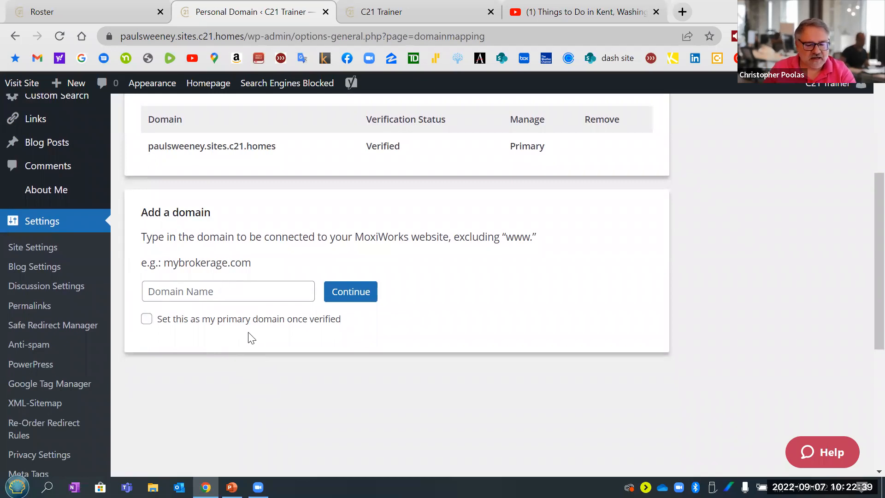
scroll(259, 339, up, 3)
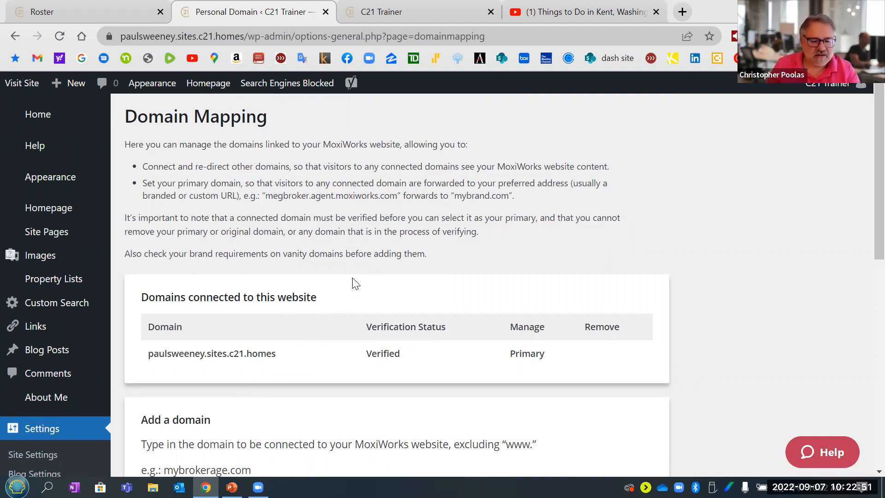
scroll(341, 251, down, 3)
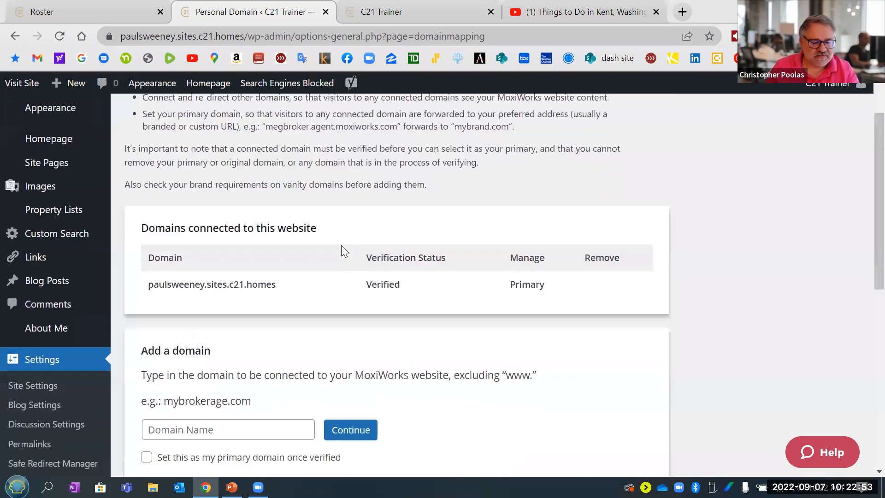
scroll(327, 261, down, 2)
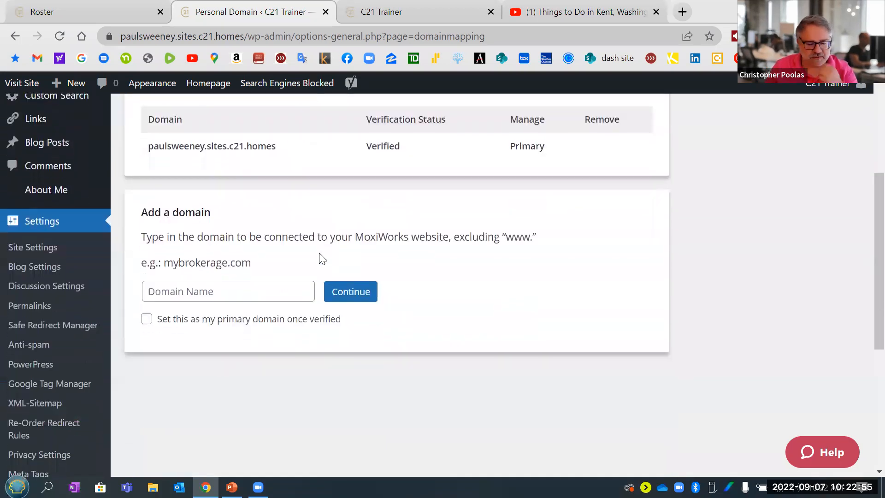
scroll(220, 199, up, 5)
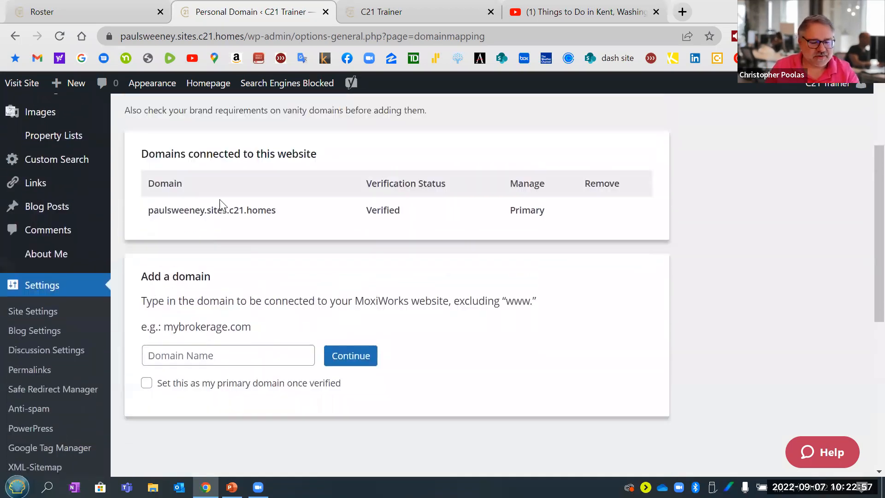
scroll(219, 199, down, 1)
scroll(139, 175, up, 1)
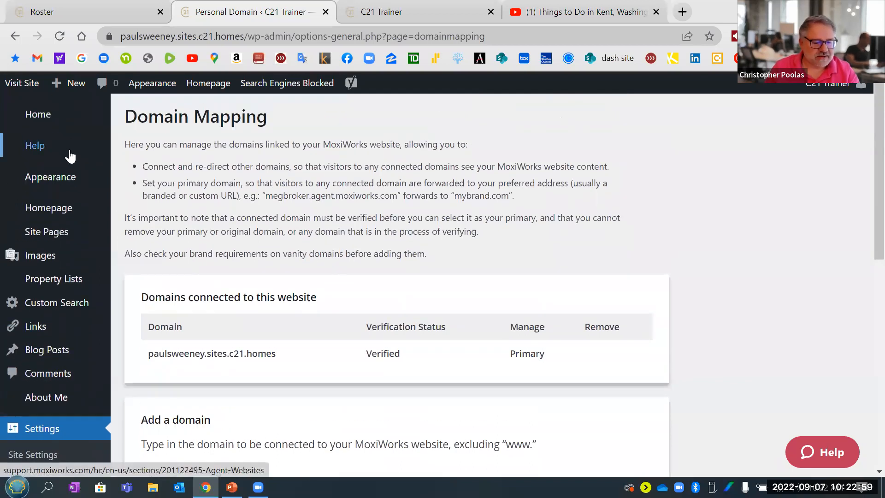
Return to the Admin Tool home page and bring up its Common Tasks list
click(70, 153)
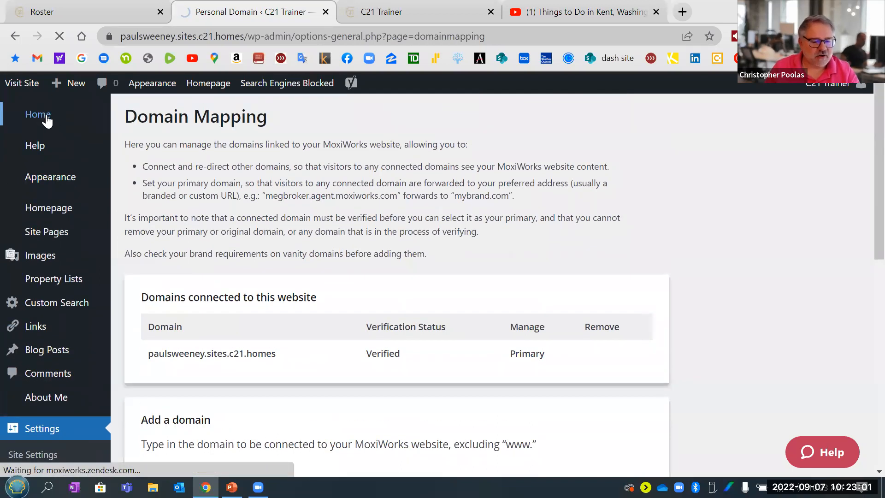
click(42, 118)
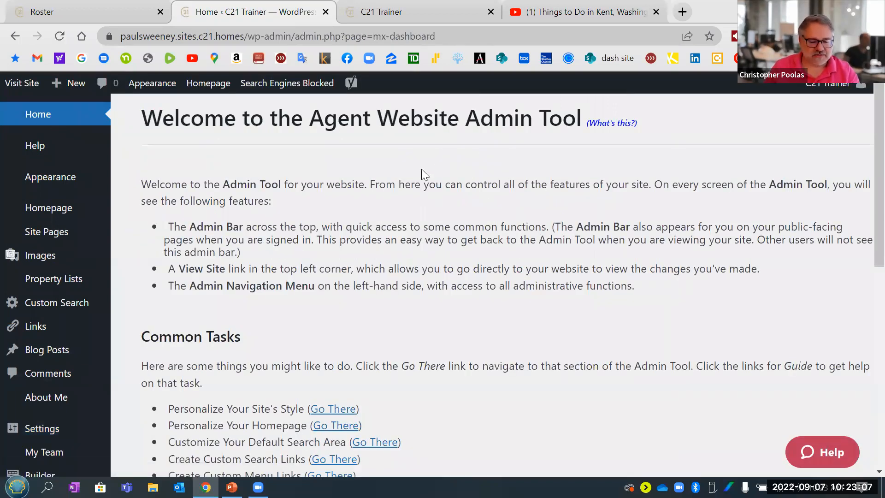
scroll(421, 169, down, 1)
scroll(420, 173, down, 2)
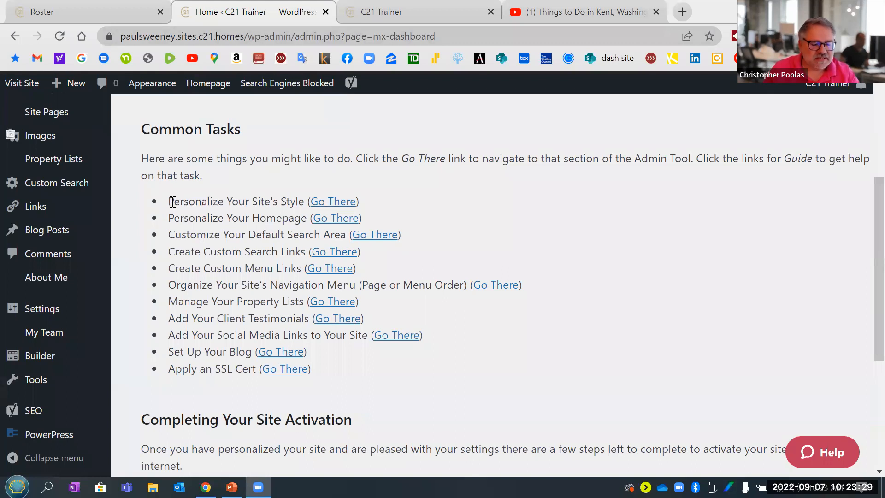
Open Personalize Your Site's Style from the Common Tasks and review the color palette, homepage layout and publishing options
drag(172, 202, 375, 202)
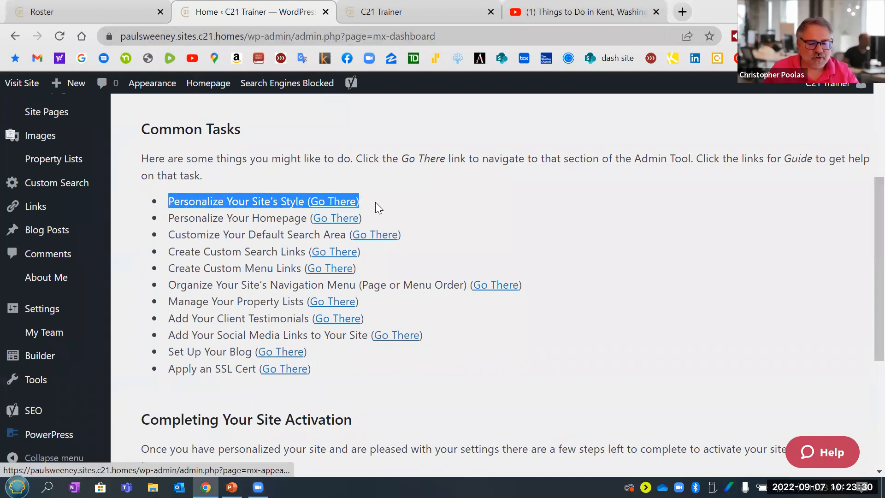
click(281, 181)
key(ctrl+plus)
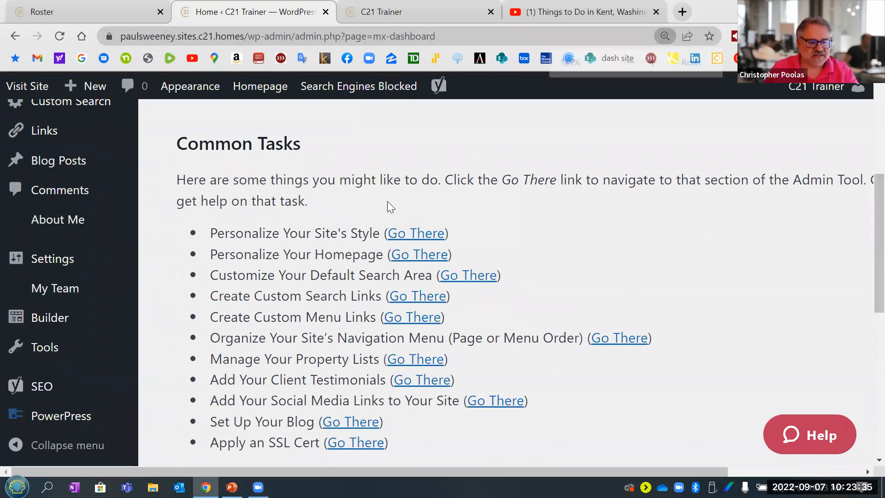
click(420, 240)
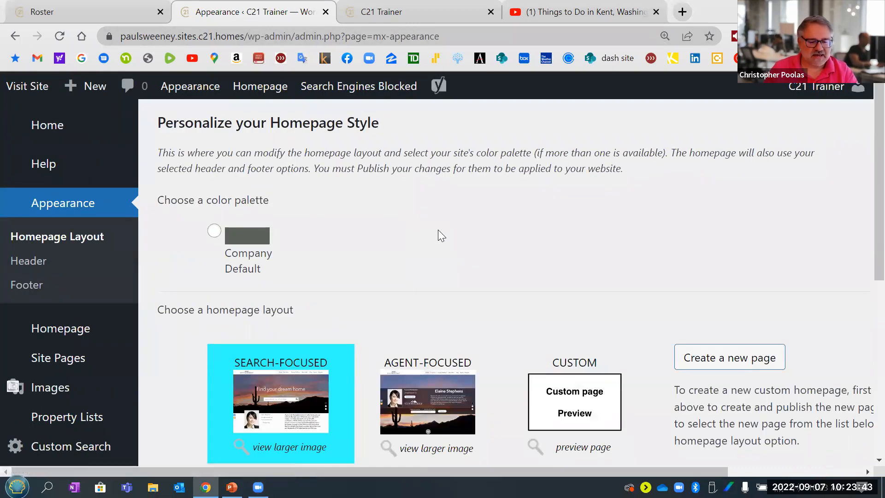
scroll(450, 223, down, 3)
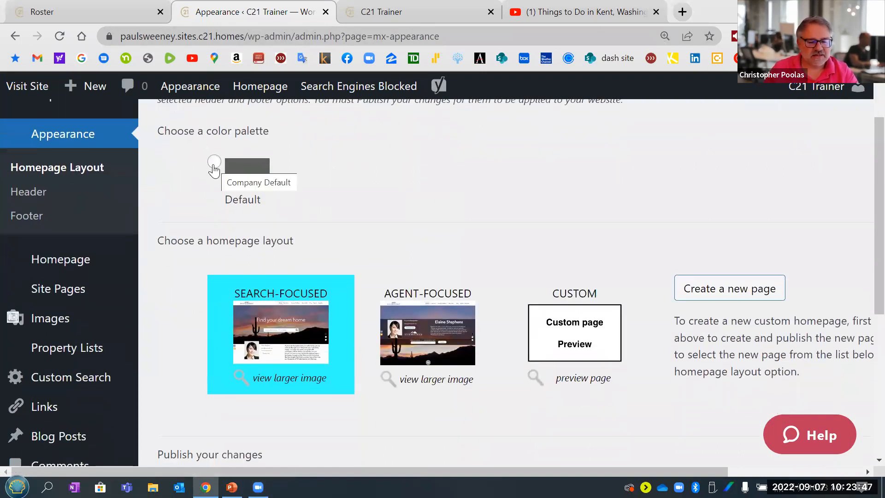
scroll(453, 181, down, 3)
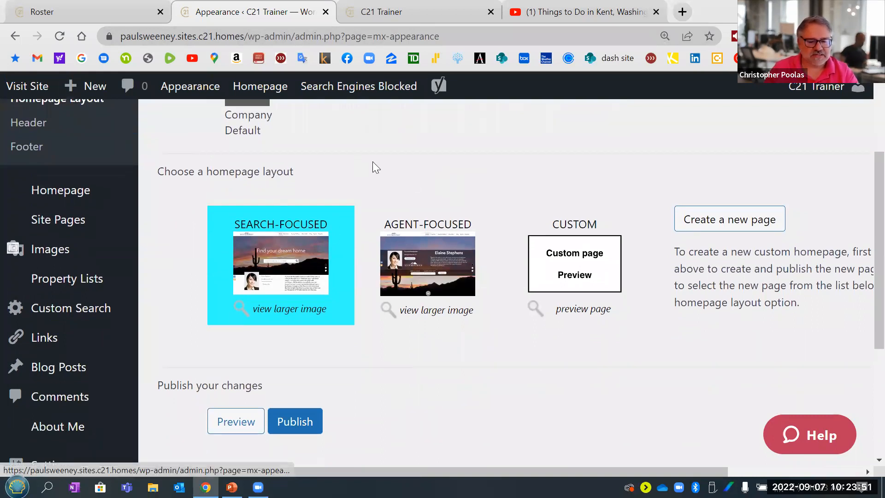
Switch to the public homepage and reduce the enlarged page zoom back to its normal size
click(383, 11)
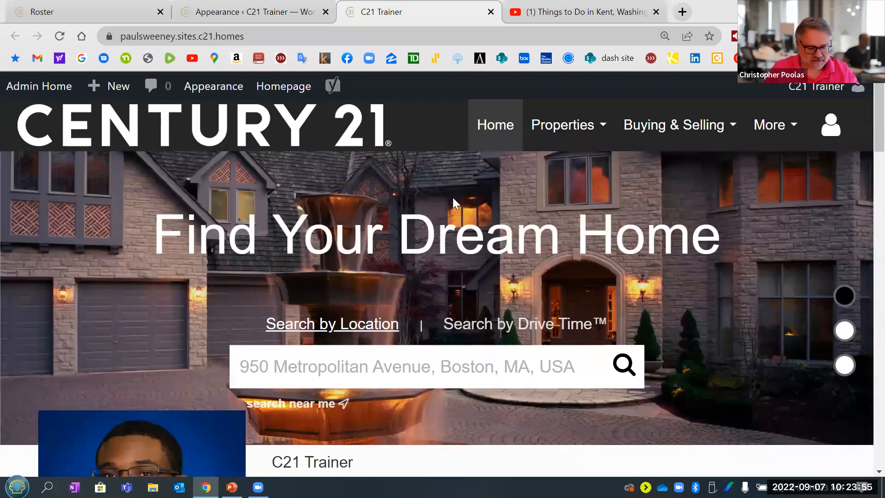
key(ctrl+minus)
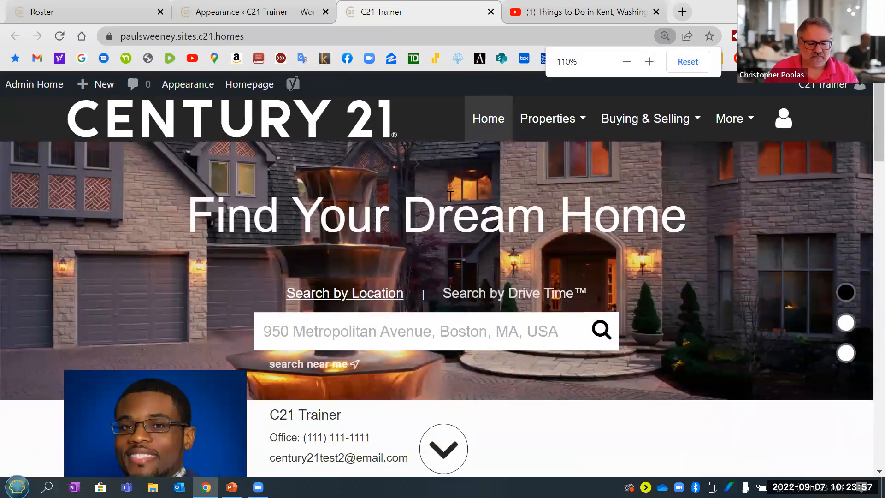
key(ctrl+minus)
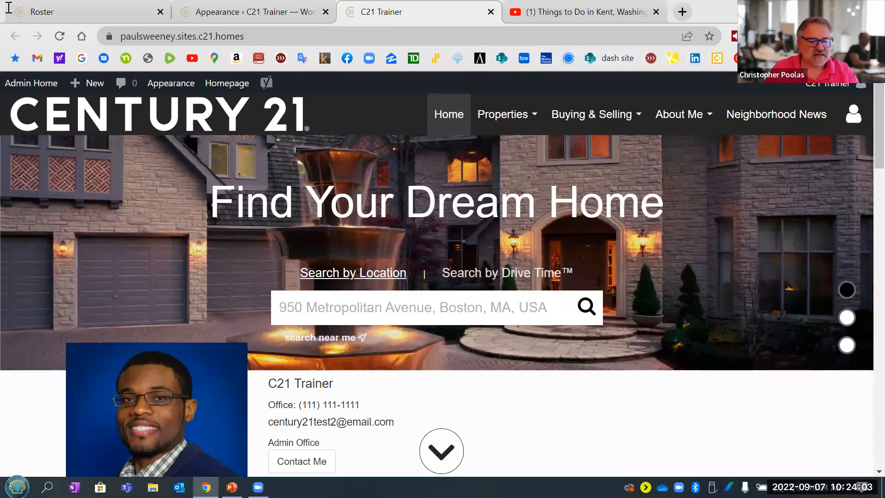
key(ctrl)
key(ctrl)
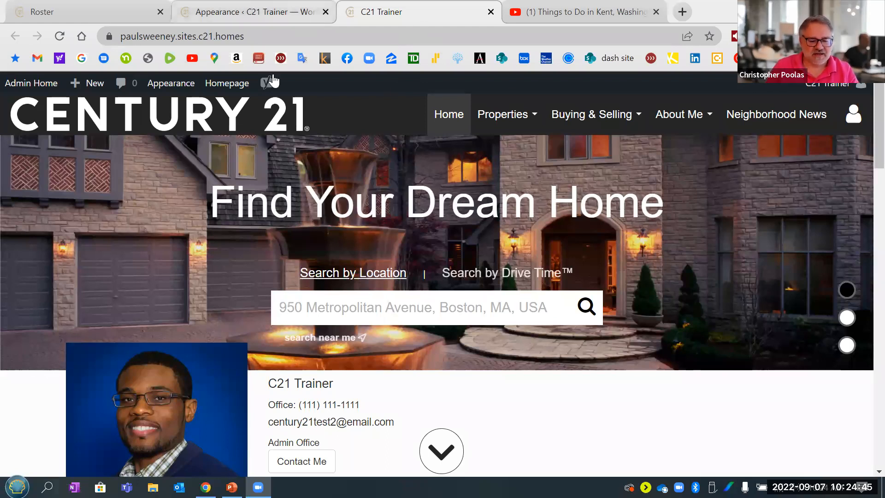
Examine the public homepage's search banner, agent contact section and the start of Featured Properties
scroll(412, 244, down, 1)
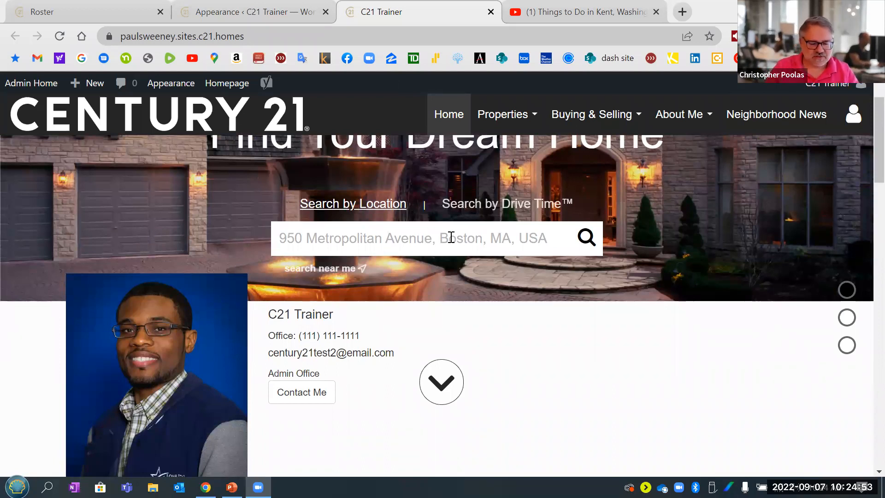
scroll(451, 237, down, 1)
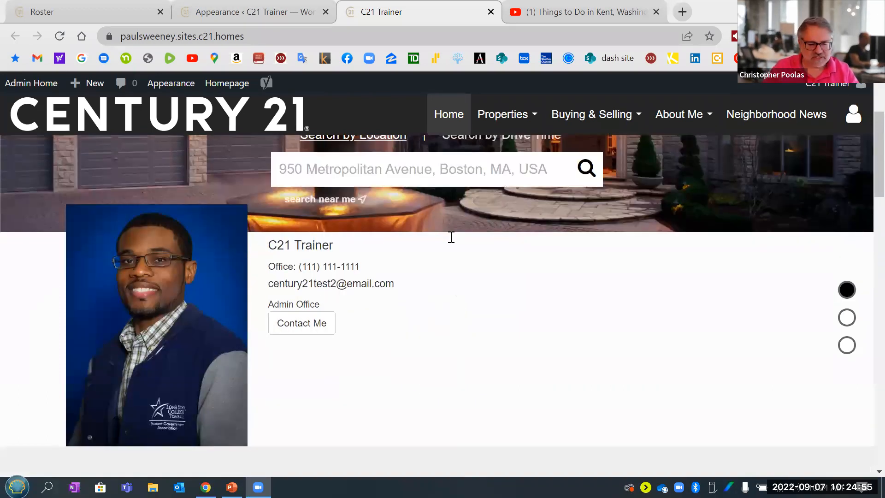
key(ctrl)
key(ctrl)
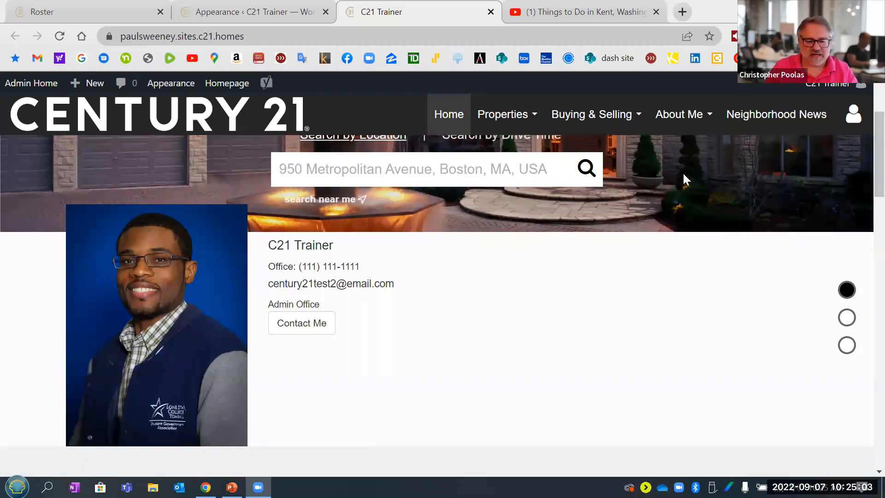
scroll(862, 164, up, 3)
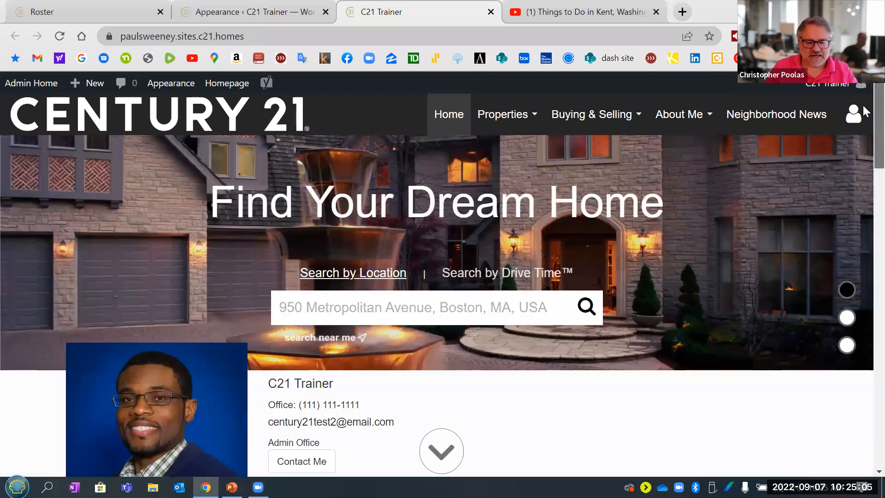
scroll(863, 157, down, 3)
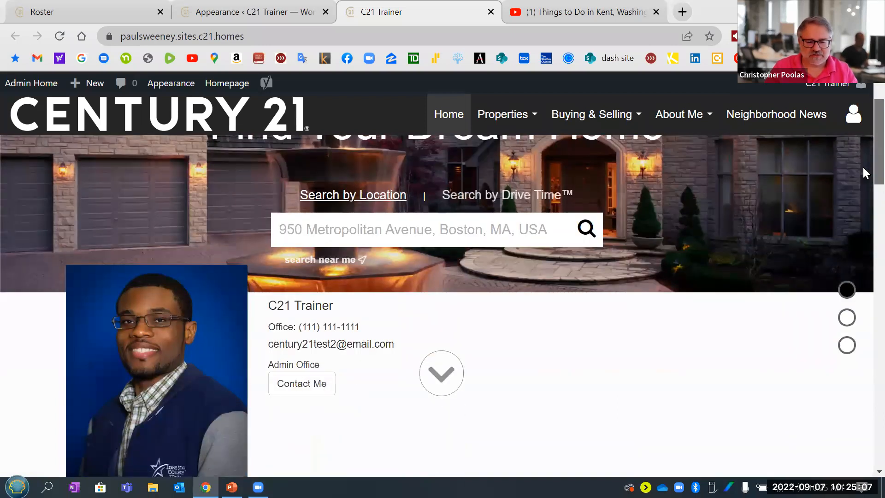
scroll(864, 188, down, 2)
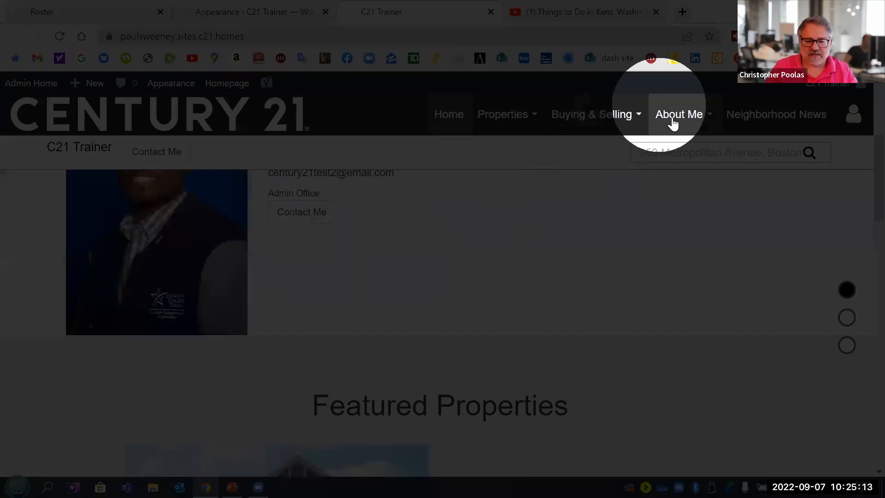
View the About Me menu options on the public site, close the menu, and review the agent contact section
click(673, 119)
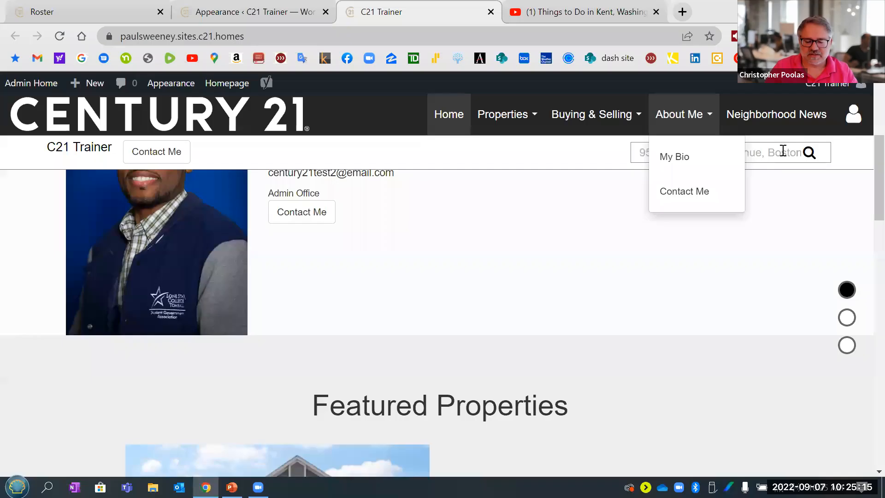
click(782, 148)
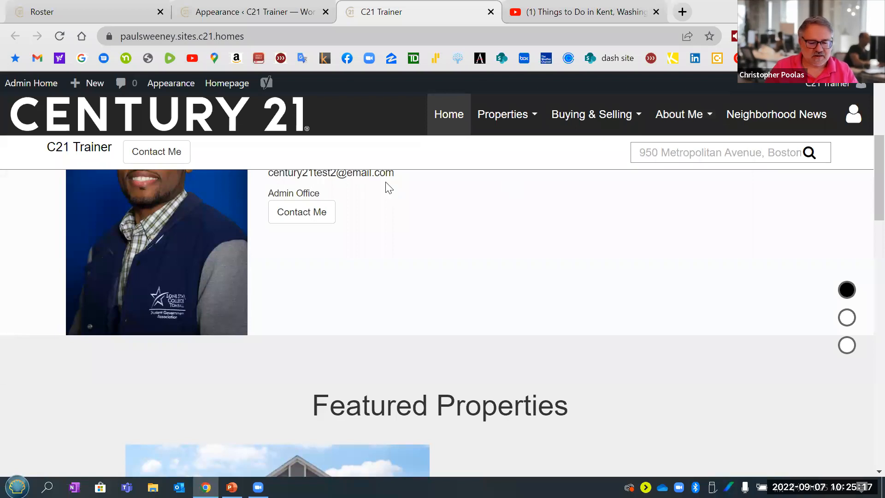
scroll(390, 197, down, 2)
scroll(407, 209, up, 5)
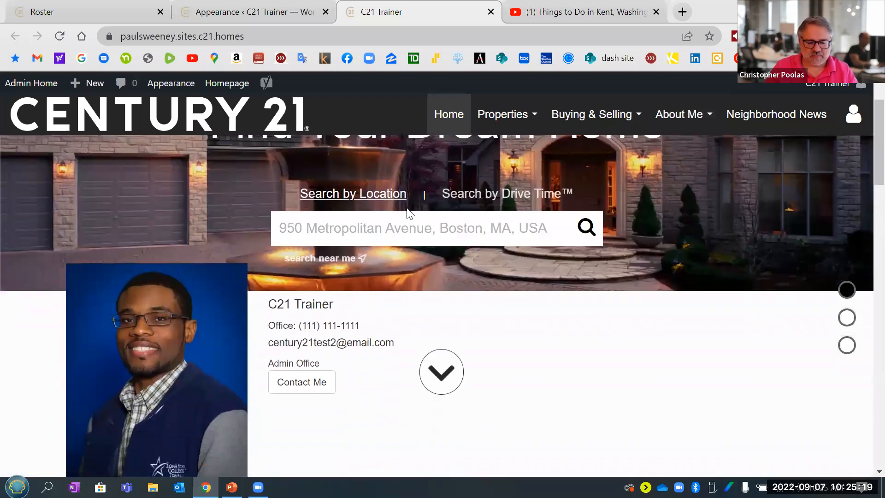
scroll(406, 208, down, 2)
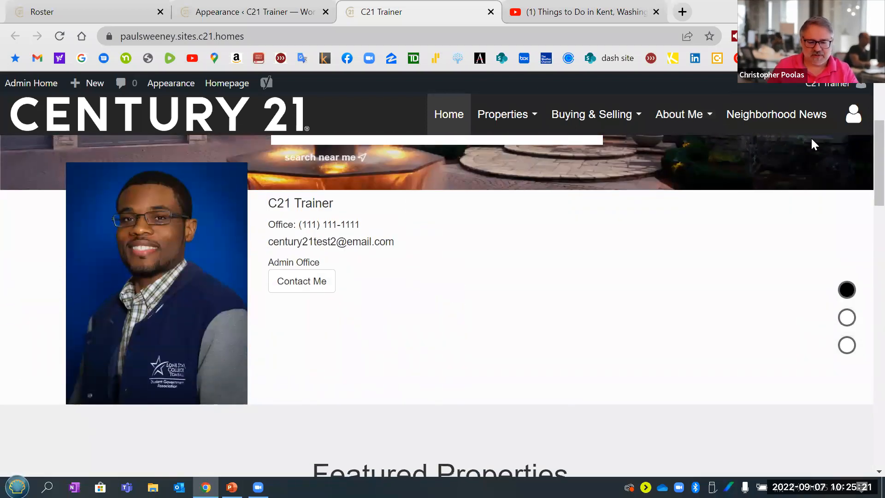
key(ctrl)
key(ctrl)
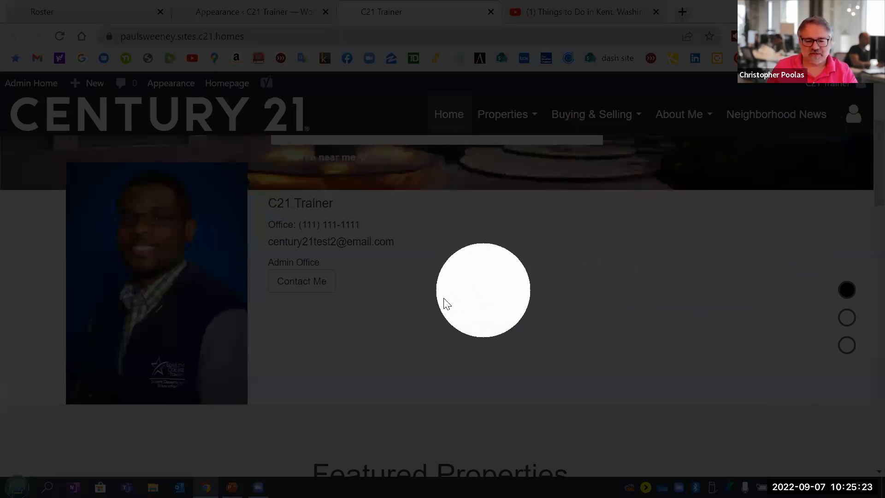
click(435, 359)
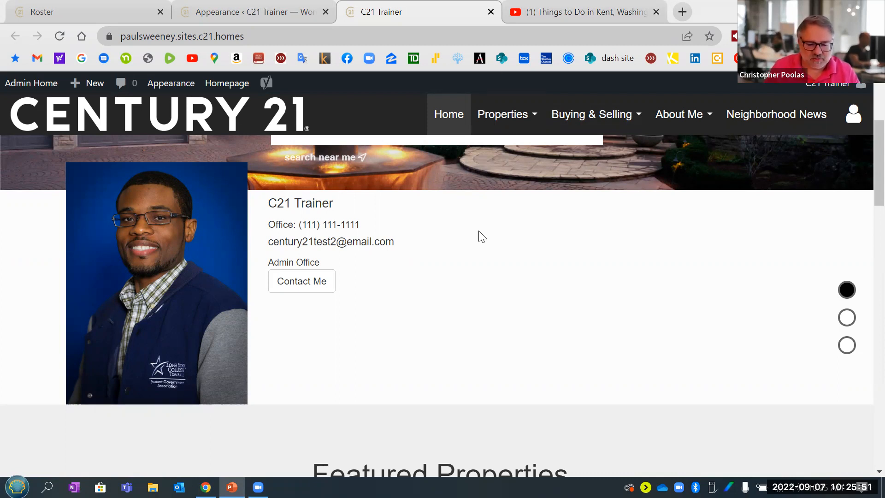
Examine the Featured Properties listing, Sample Mortgage Rates and Neighborhood News sections of the public homepage
scroll(478, 231, down, 5)
scroll(479, 231, down, 2)
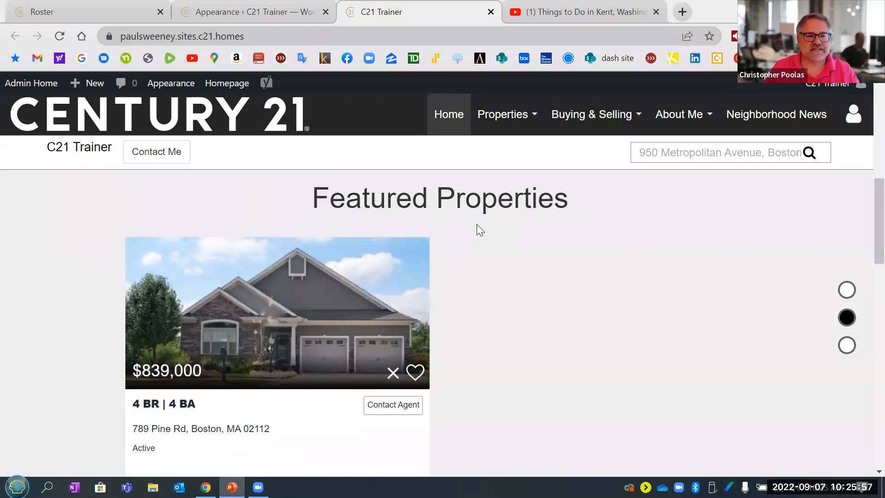
scroll(476, 223, down, 5)
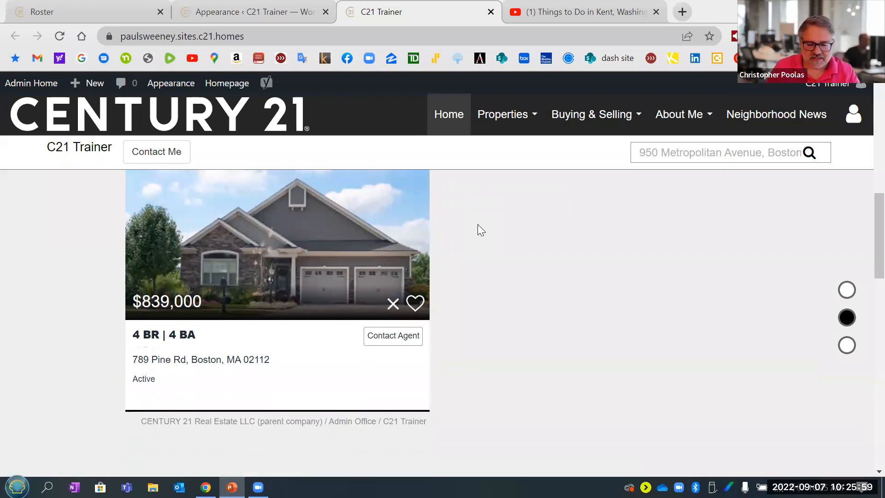
scroll(477, 224, up, 2)
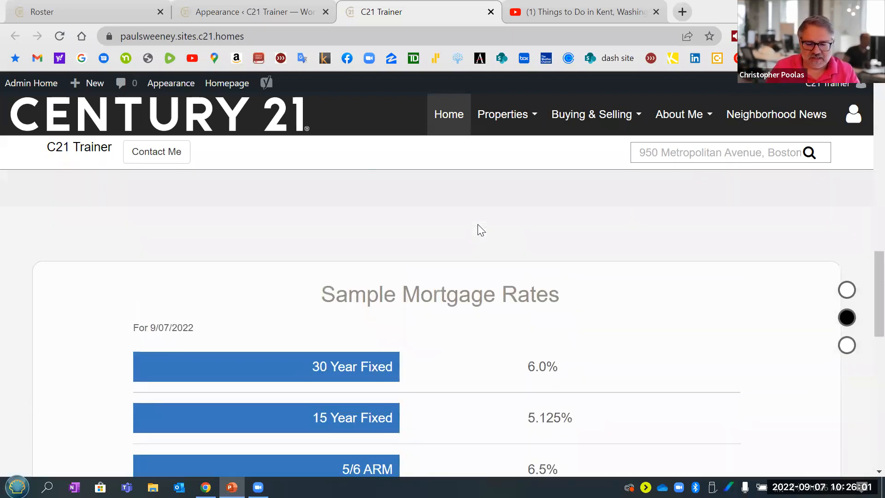
scroll(477, 224, up, 4)
scroll(477, 224, down, 4)
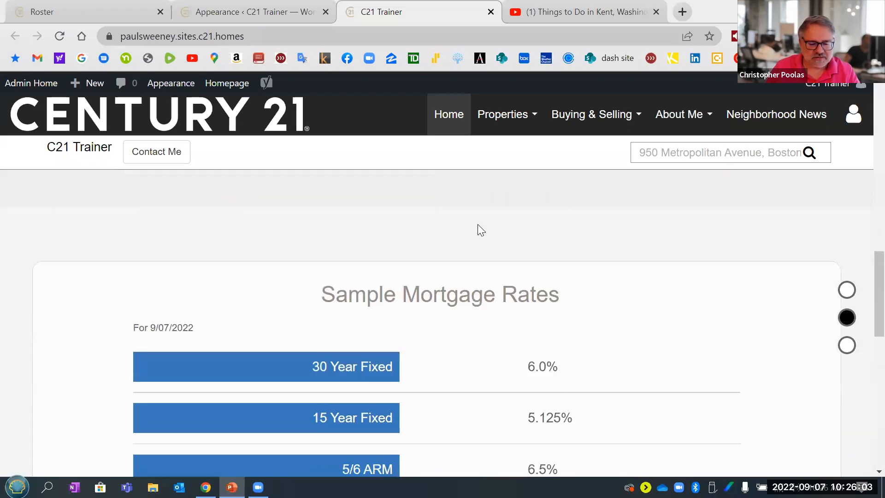
scroll(477, 224, down, 4)
scroll(478, 224, up, 4)
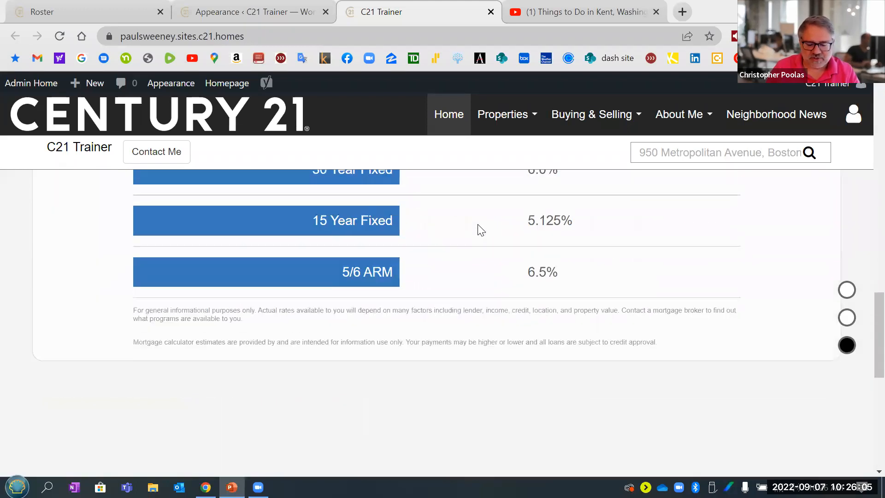
scroll(477, 224, down, 4)
scroll(477, 225, down, 5)
scroll(478, 226, up, 3)
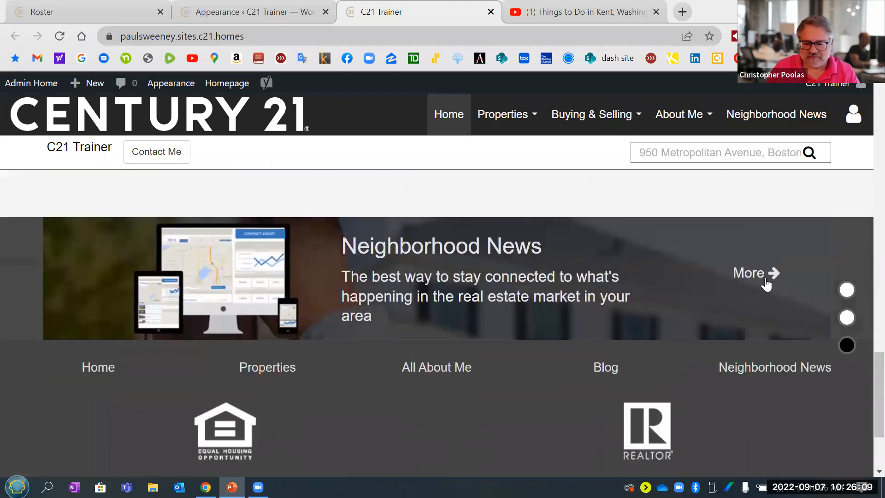
Review the Neighborhood News banner and the footer links and logos, and return to the beginning of the homepage
scroll(863, 367, down, 1)
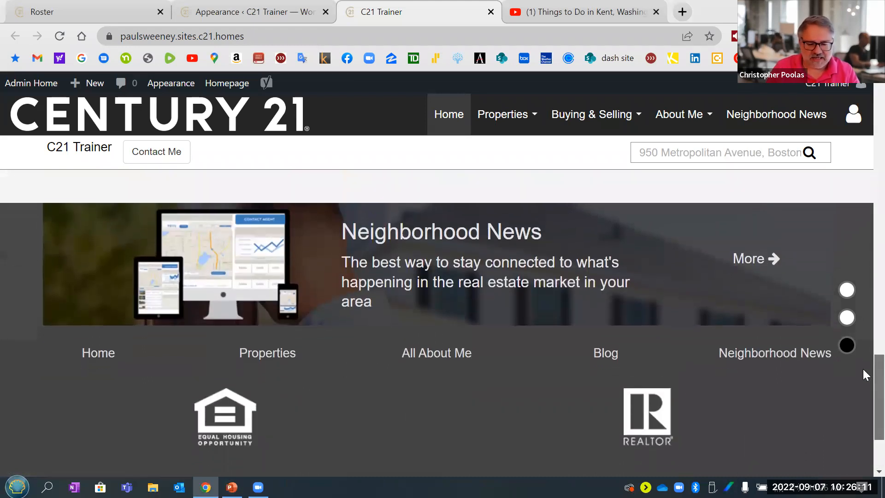
scroll(484, 325, down, 3)
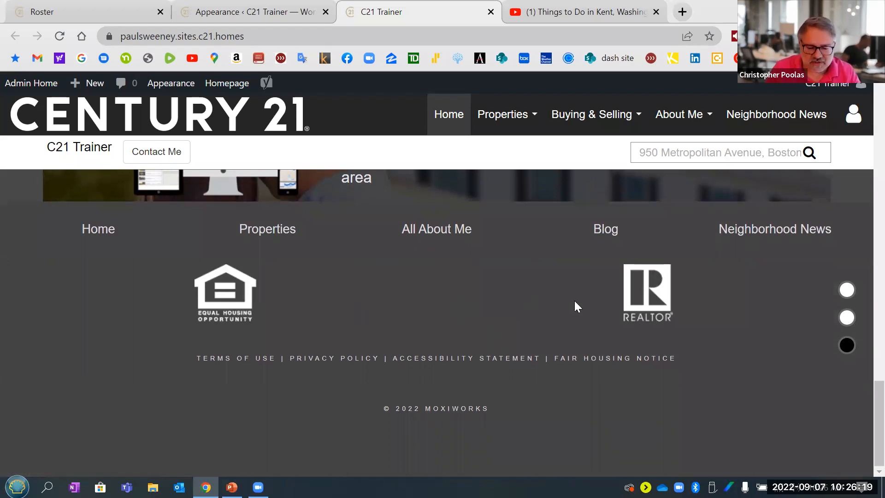
scroll(701, 390, up, 1)
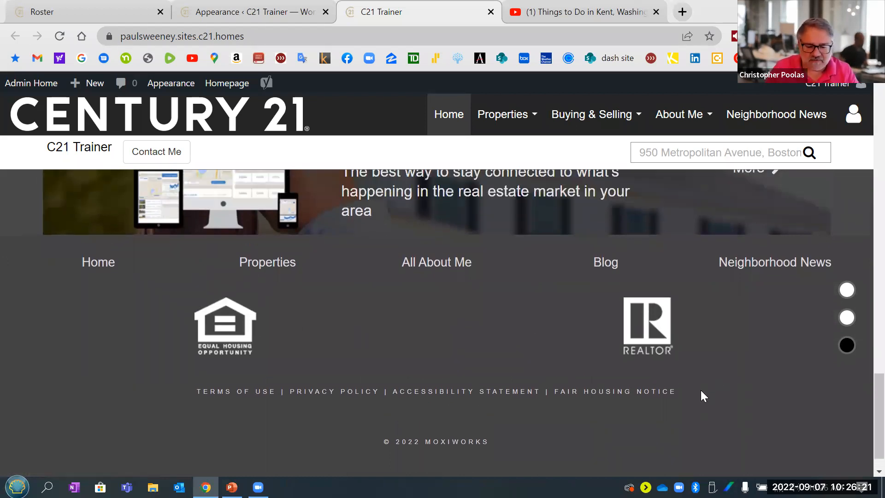
scroll(862, 367, up, 5)
scroll(862, 364, up, 10)
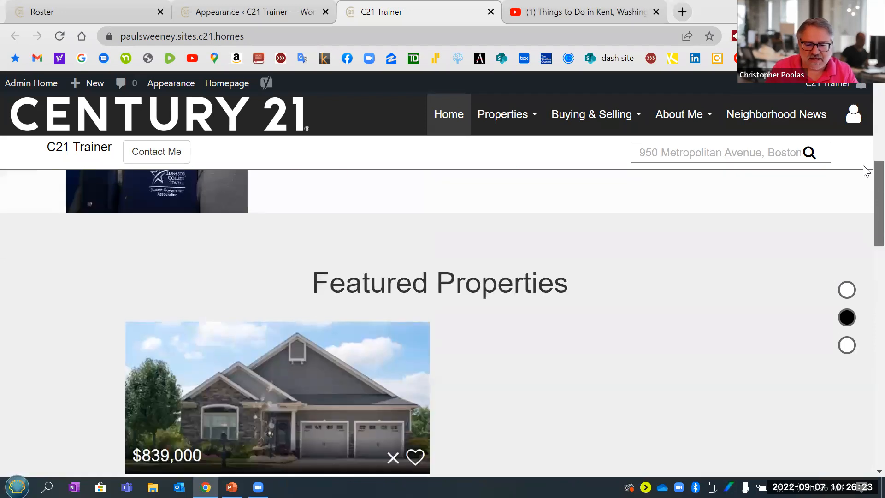
scroll(864, 152, up, 5)
mouse_move(838, 122)
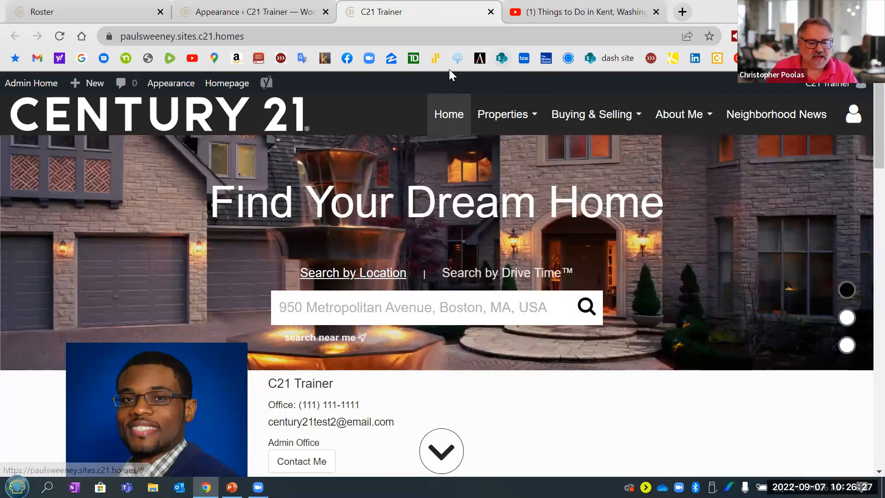
Select the Agent-Focused homepage layout in the site's Appearance settings and publish the change
click(237, 14)
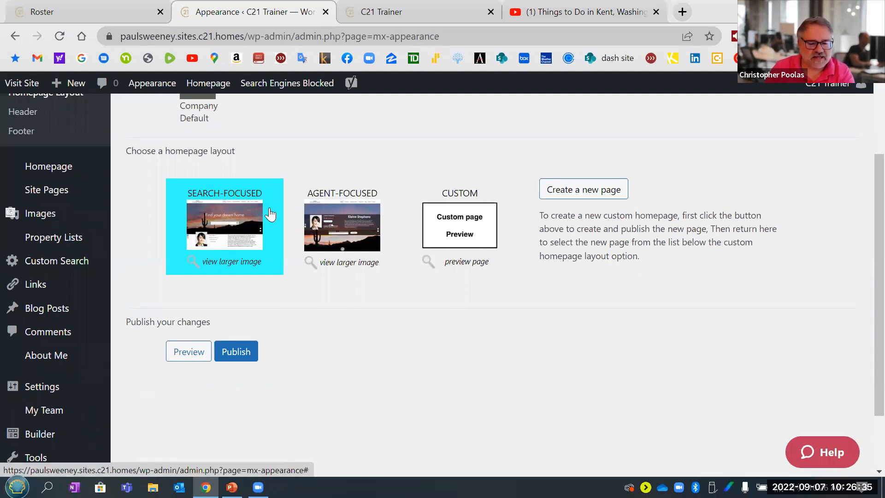
click(334, 232)
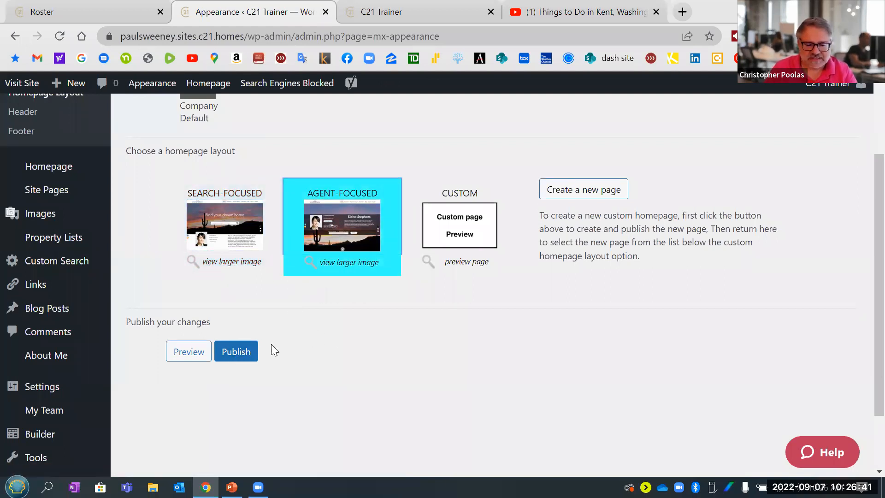
click(236, 354)
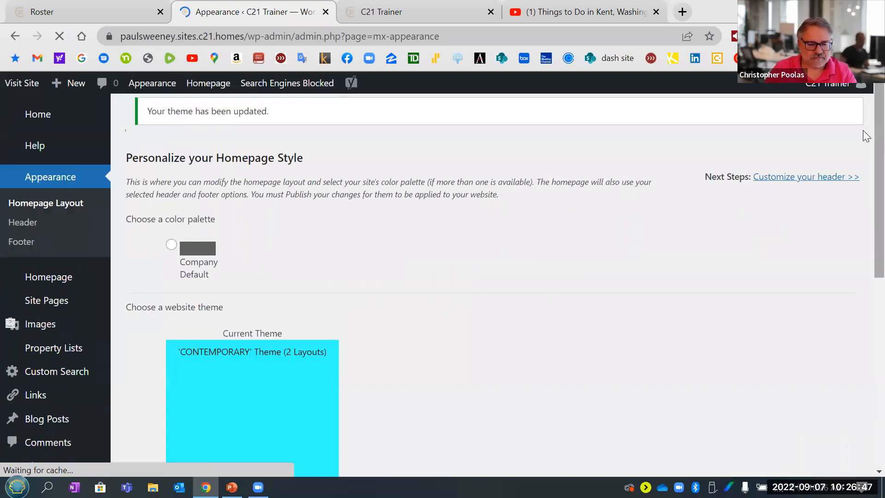
drag(266, 158, 134, 162)
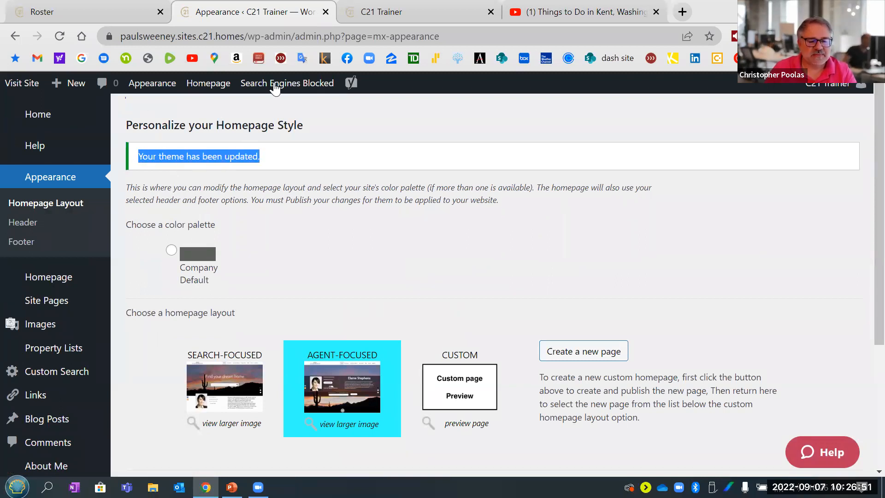
Reload the public homepage and examine the Agent-Focused layout's banner, pinned agent card and search bar, Featured Properties and mortgage rates
click(377, 15)
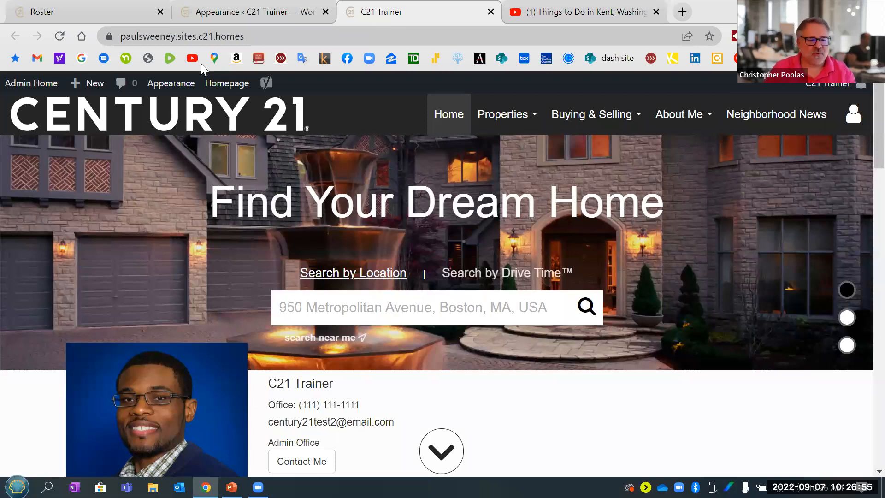
click(59, 37)
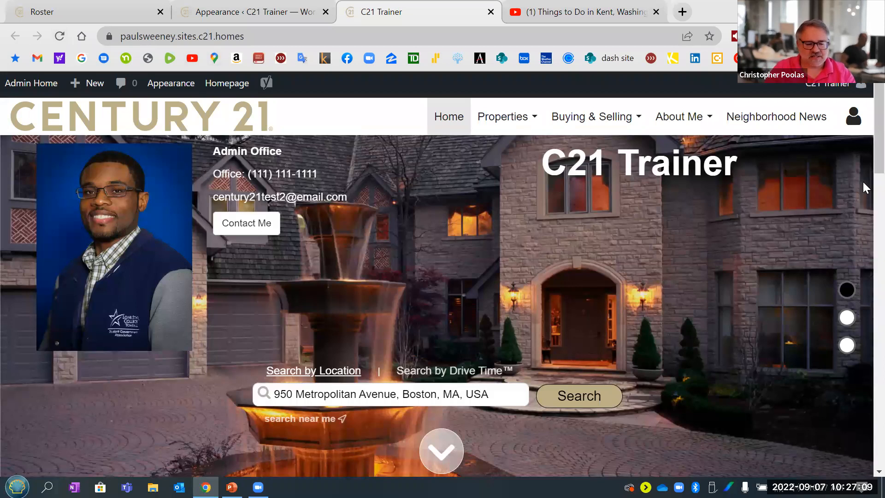
scroll(863, 141, down, 2)
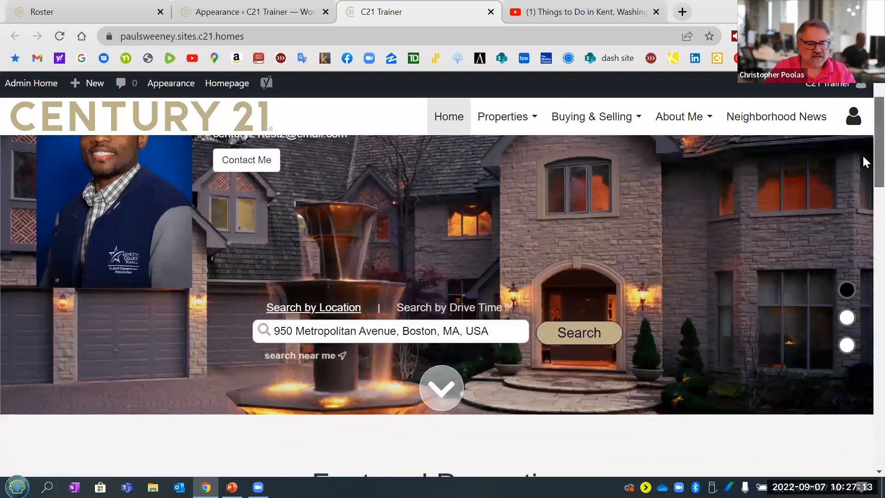
scroll(863, 158, down, 5)
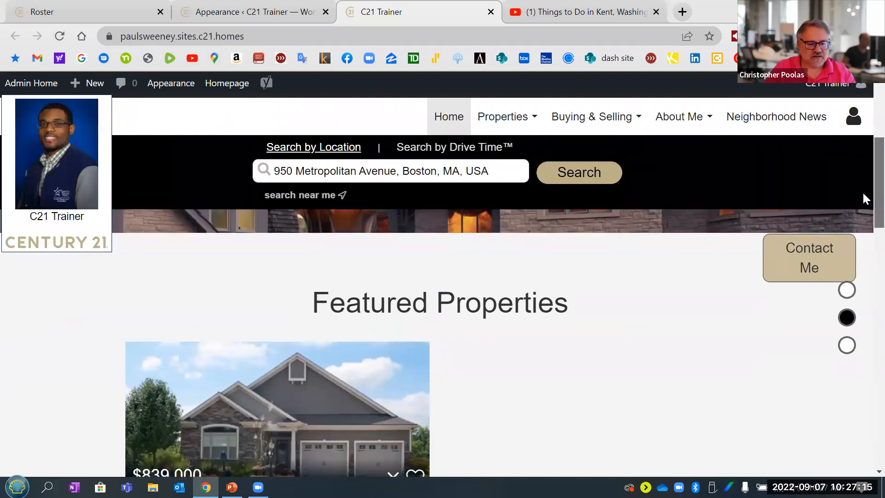
scroll(862, 195, down, 3)
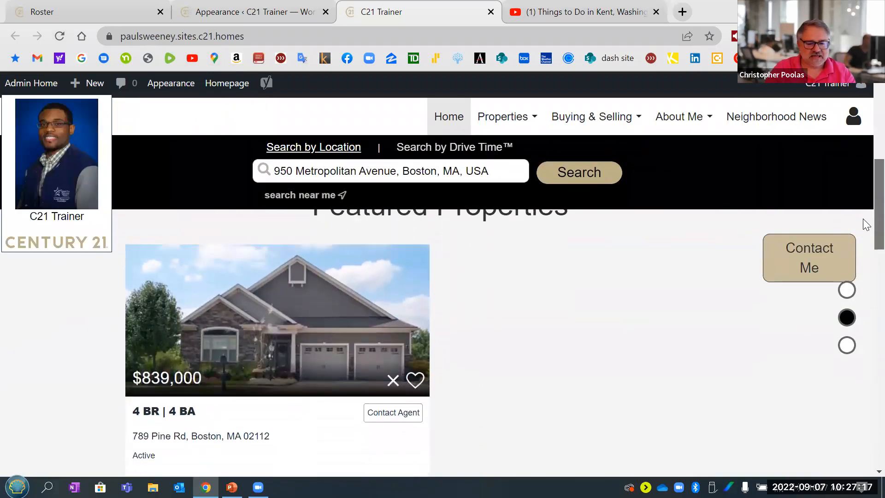
scroll(863, 228, down, 10)
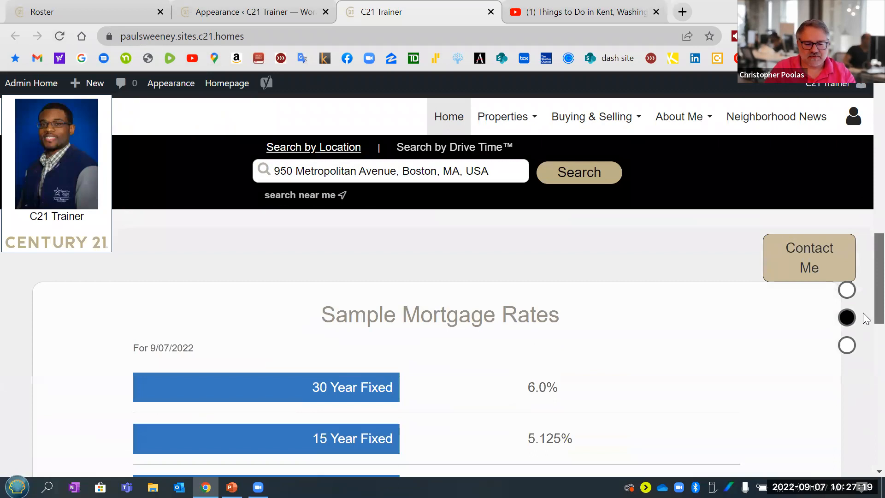
scroll(863, 402, down, 3)
scroll(863, 277, up, 20)
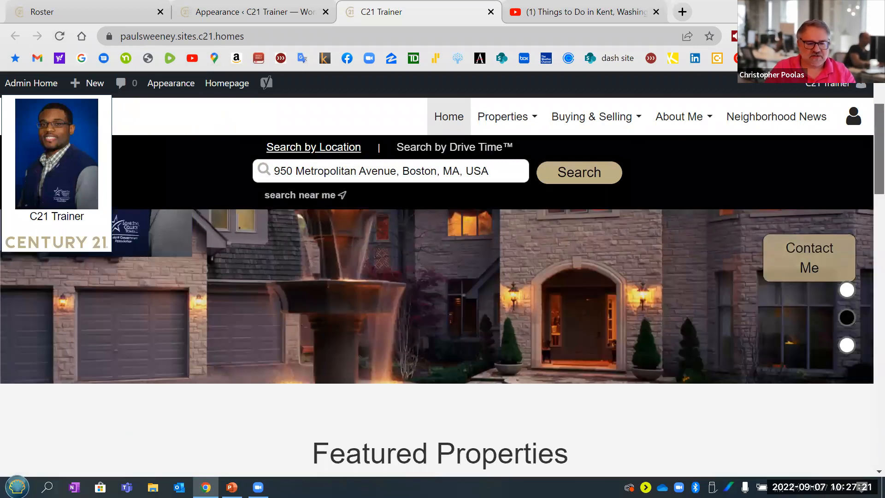
Try the Custom homepage layout option in the Appearance settings, switch the selection to Search-Focused and publish it
click(259, 14)
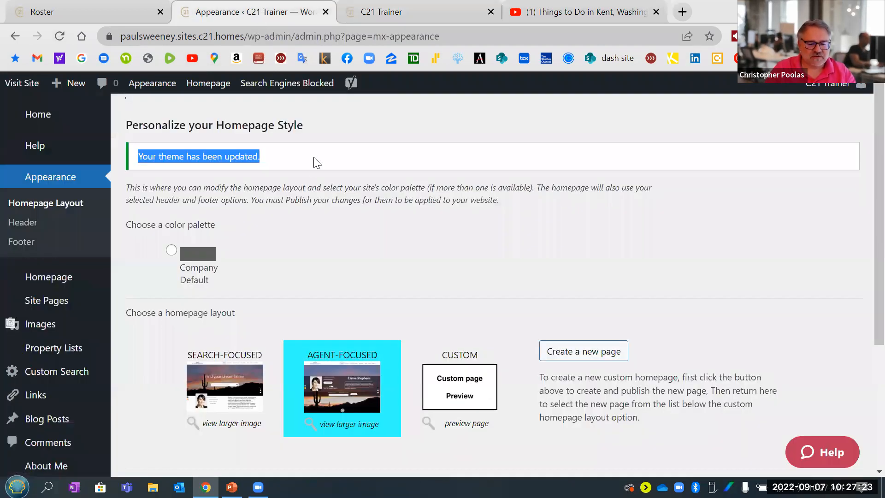
scroll(449, 364, down, 3)
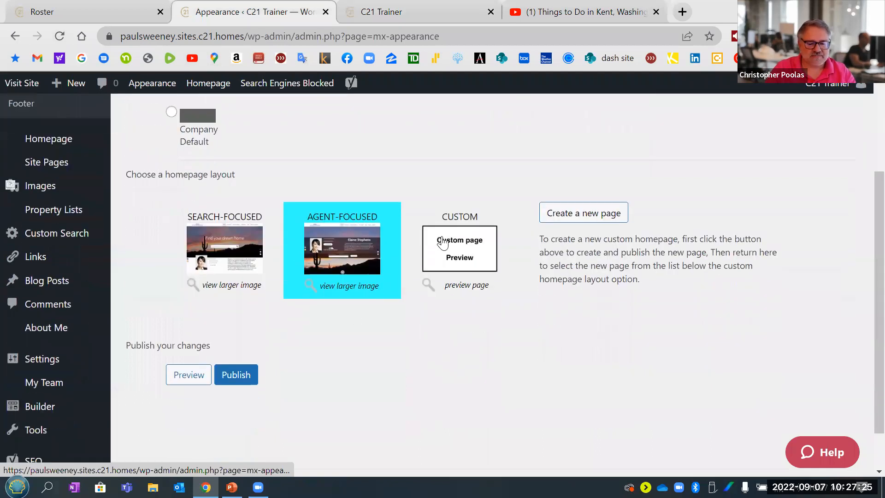
click(468, 248)
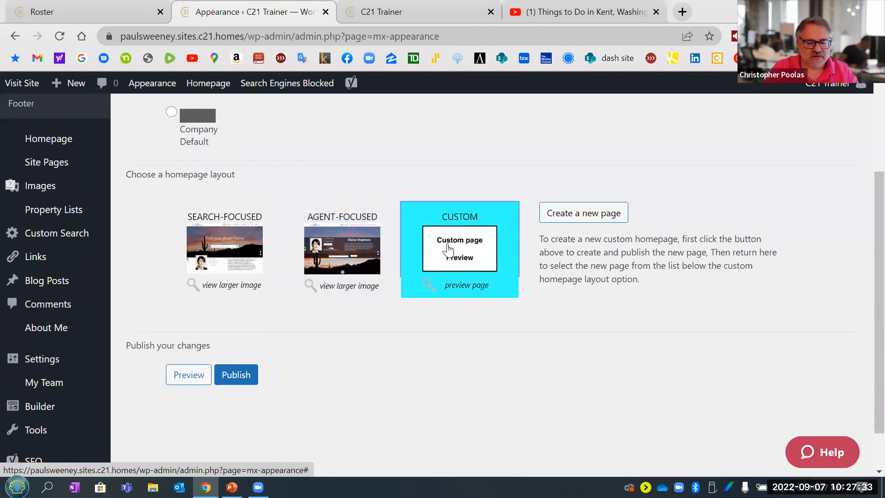
click(232, 252)
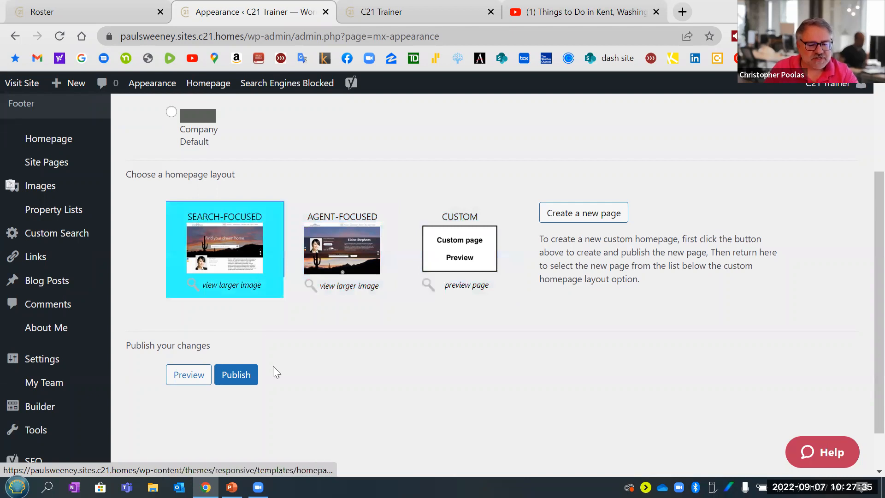
click(242, 380)
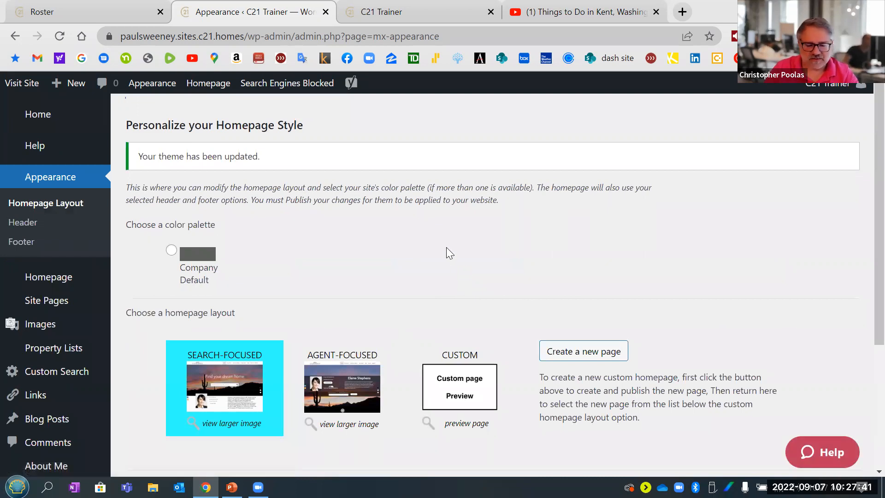
scroll(446, 253, down, 3)
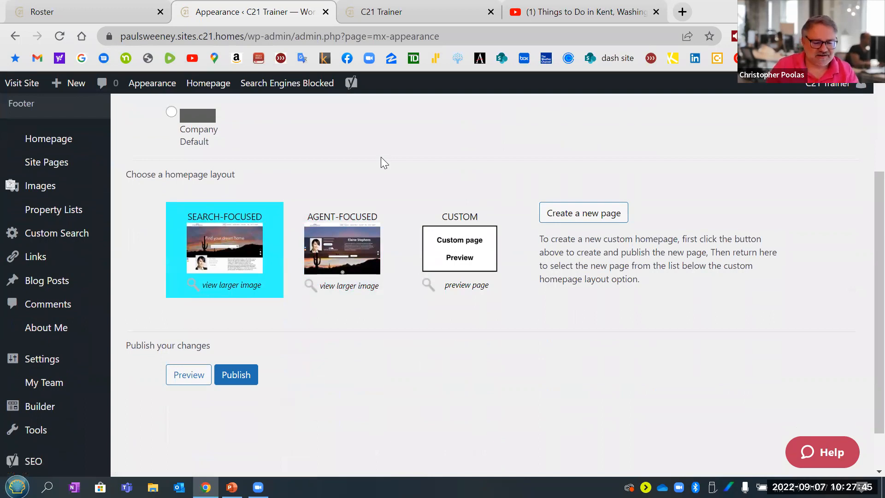
scroll(381, 158, up, 3)
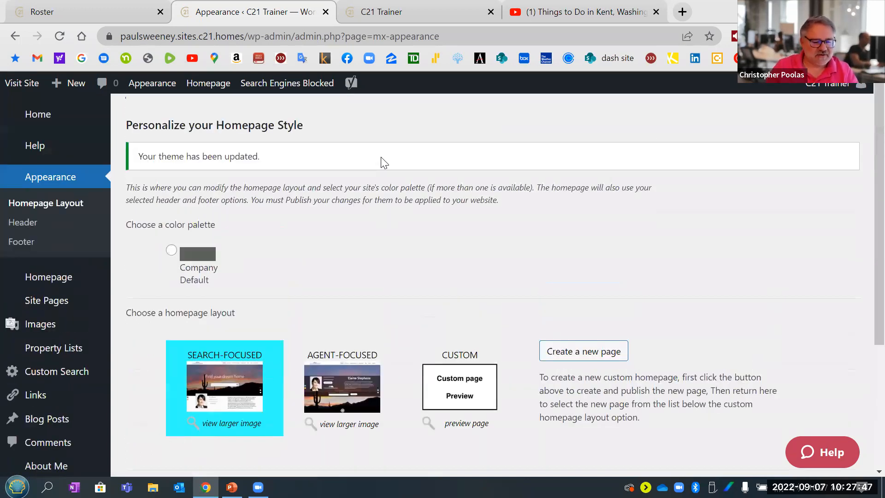
Open Personalize Your Homepage from the admin tool's Common Tasks and review the Homepage Title and Background Image settings
click(39, 121)
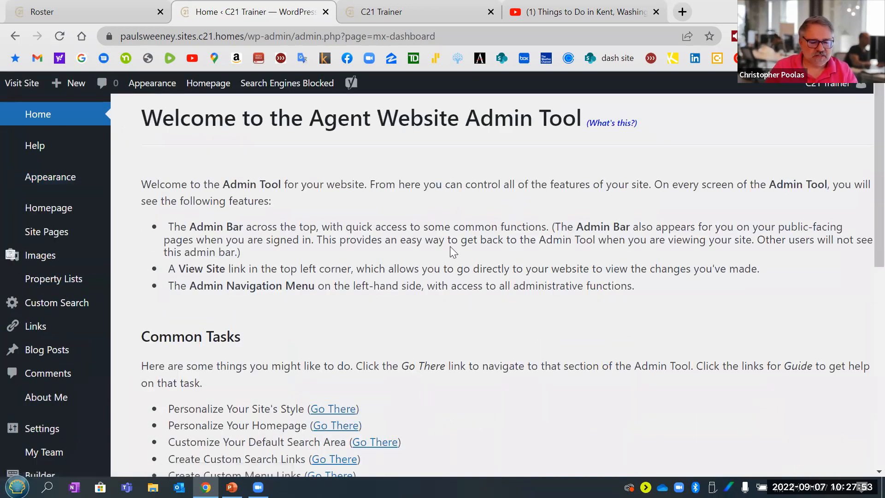
scroll(450, 246, down, 5)
scroll(357, 235, up, 1)
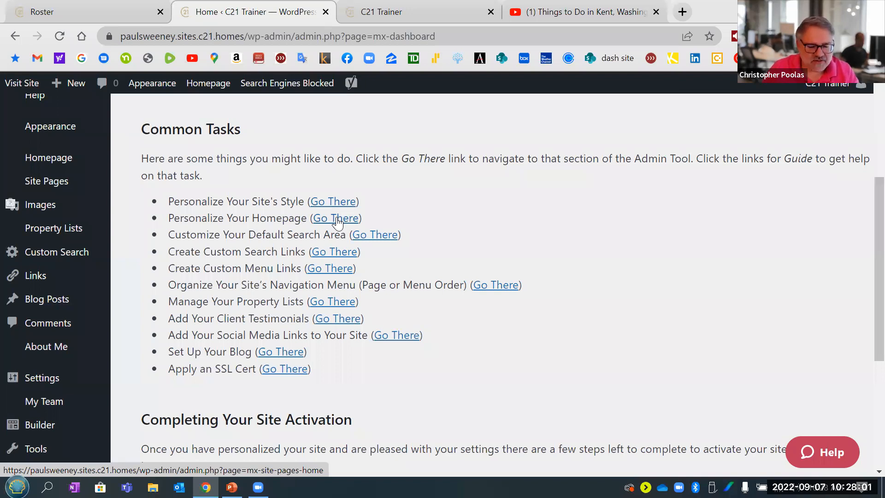
click(337, 221)
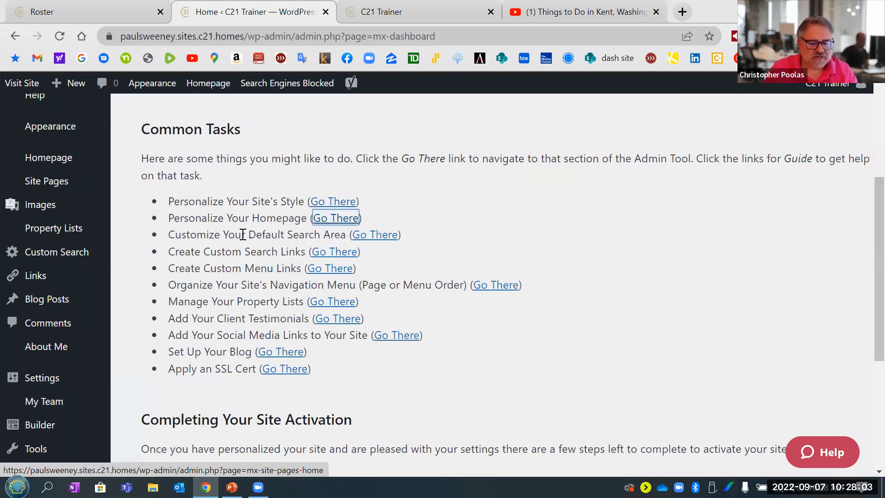
drag(174, 219, 306, 219)
click(334, 217)
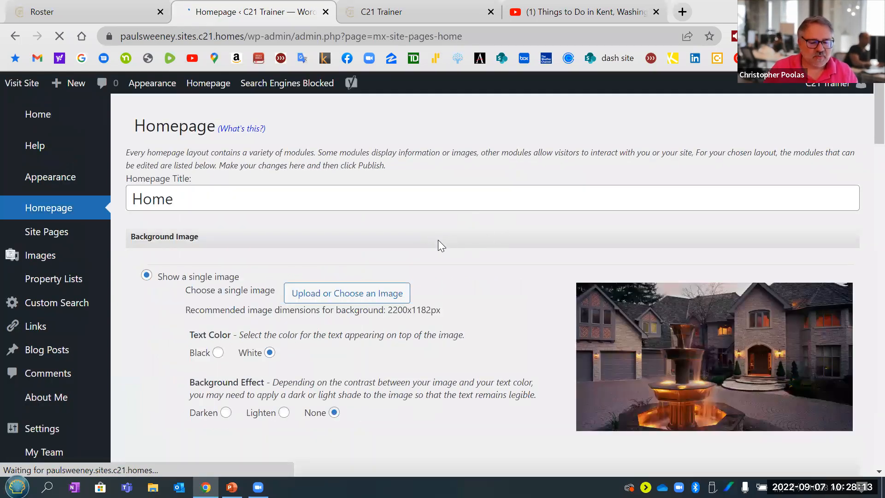
click(238, 203)
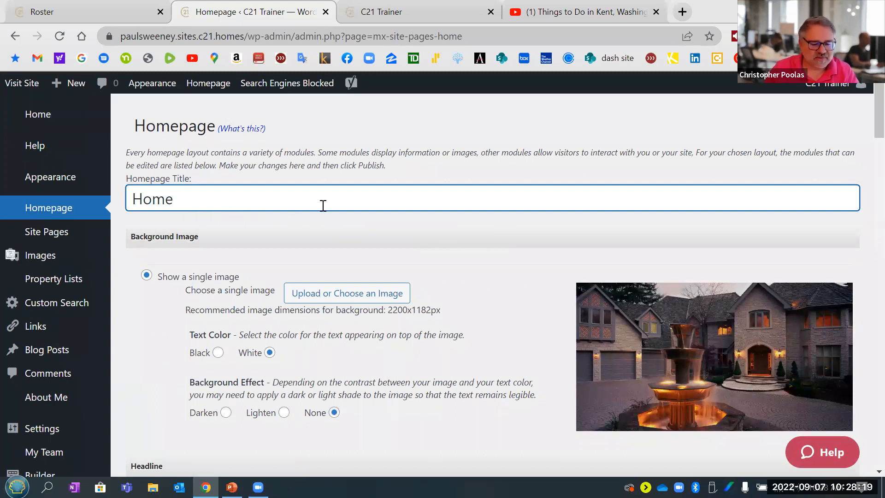
scroll(322, 205, down, 2)
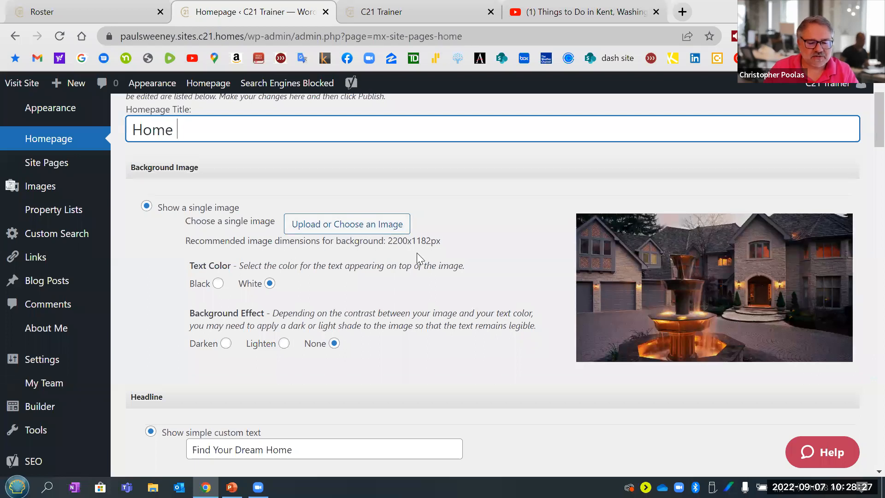
Check the recommended background image dimensions, then open the image chooser and try the copyright confirmation for uploads from the computer
drag(445, 243, 387, 243)
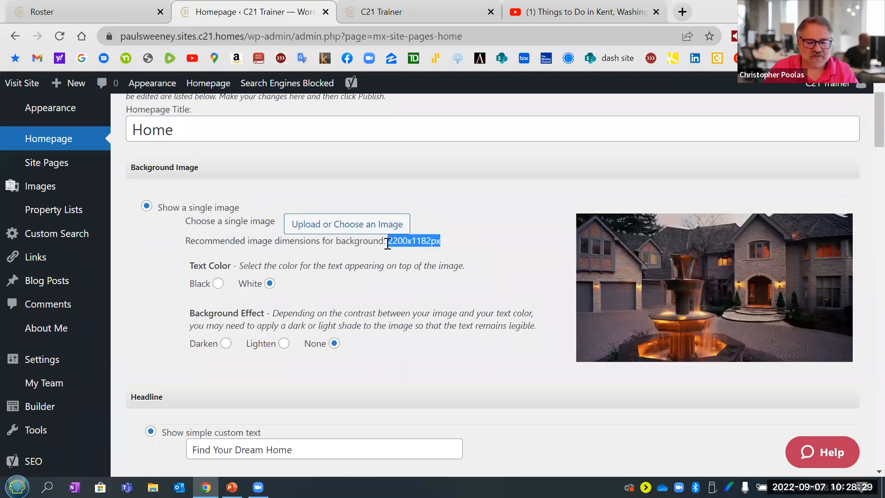
click(335, 226)
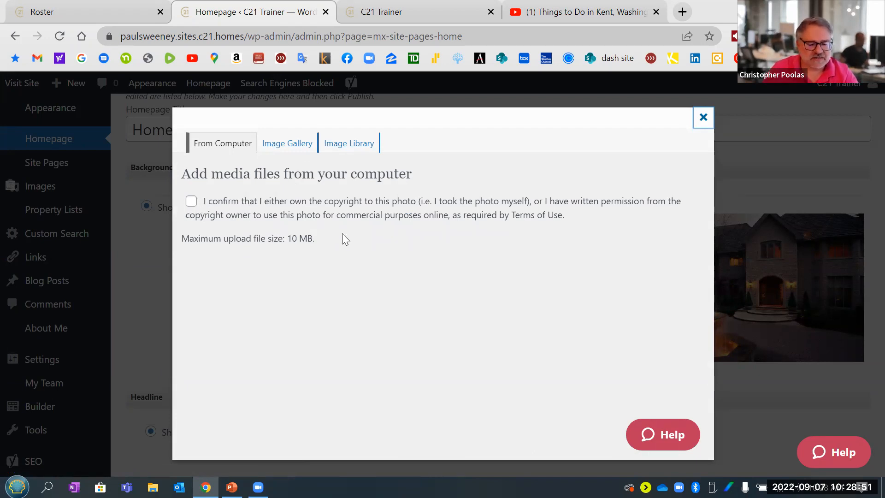
click(191, 203)
click(190, 203)
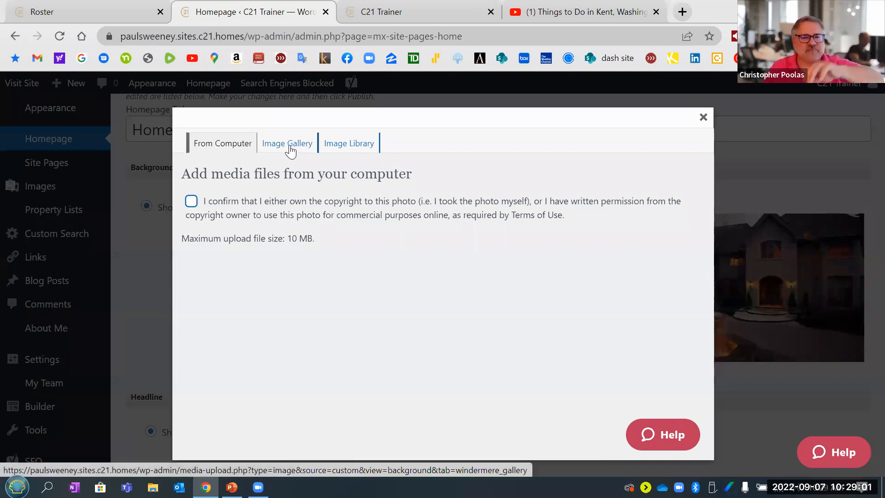
Choose the white-columned house with three dormer windows from the Image Gallery as the homepage's single background image
click(285, 147)
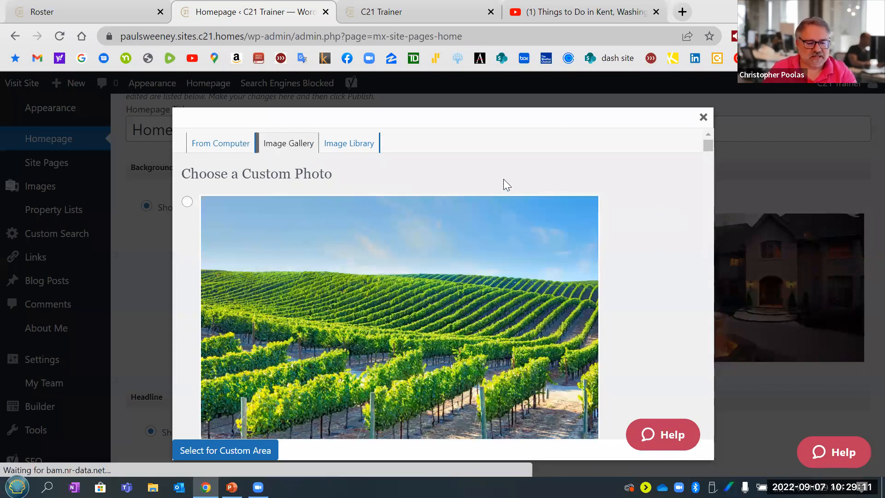
drag(704, 145, 704, 209)
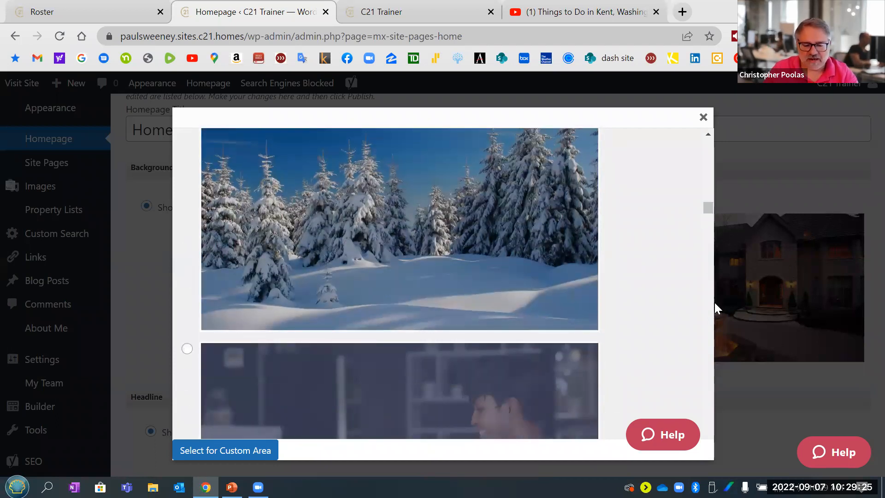
scroll(710, 337, down, 6)
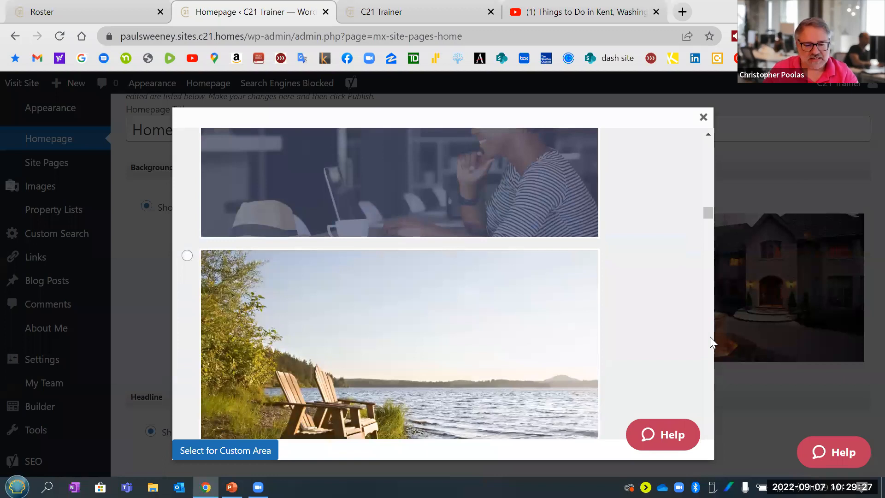
scroll(709, 336, down, 6)
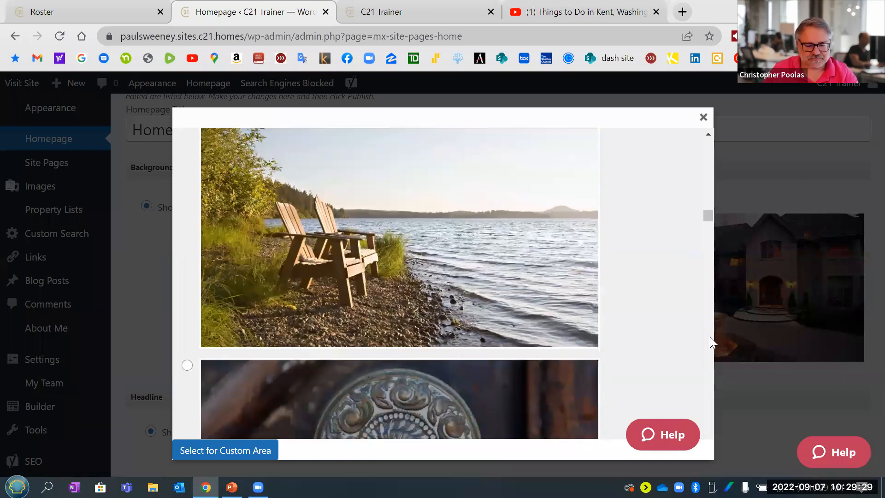
scroll(710, 336, down, 10)
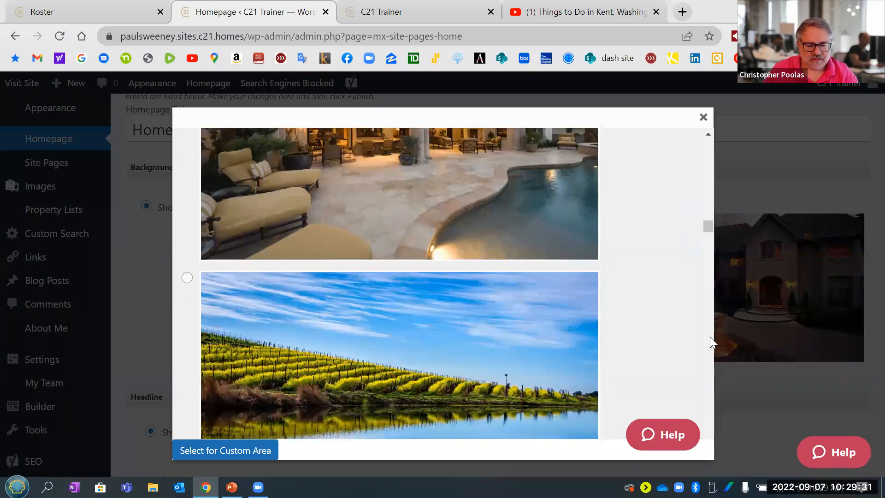
scroll(709, 336, down, 8)
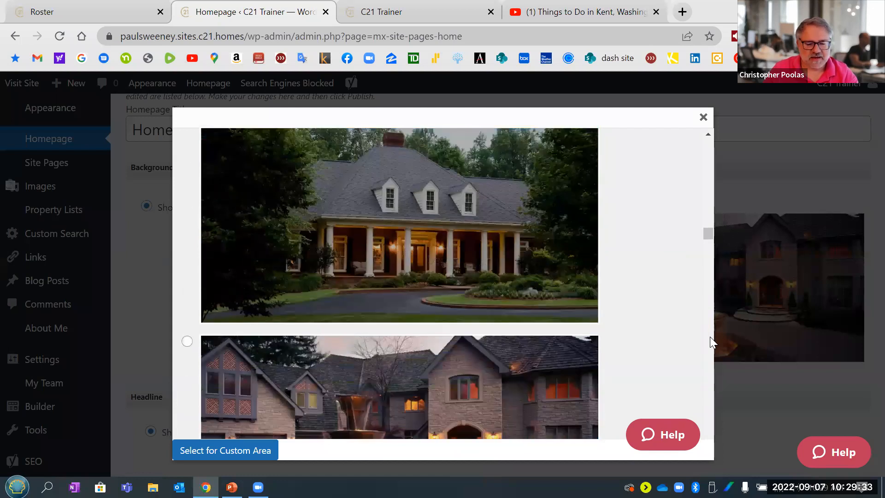
scroll(709, 336, down, 7)
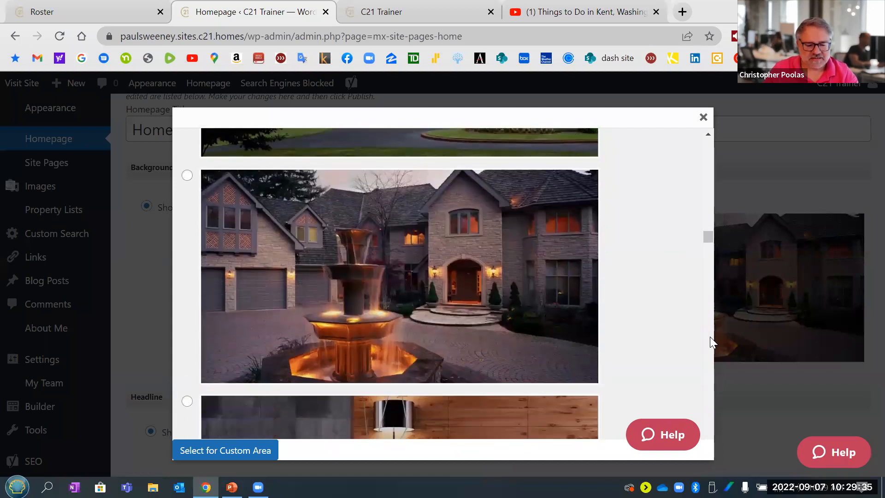
scroll(710, 336, up, 7)
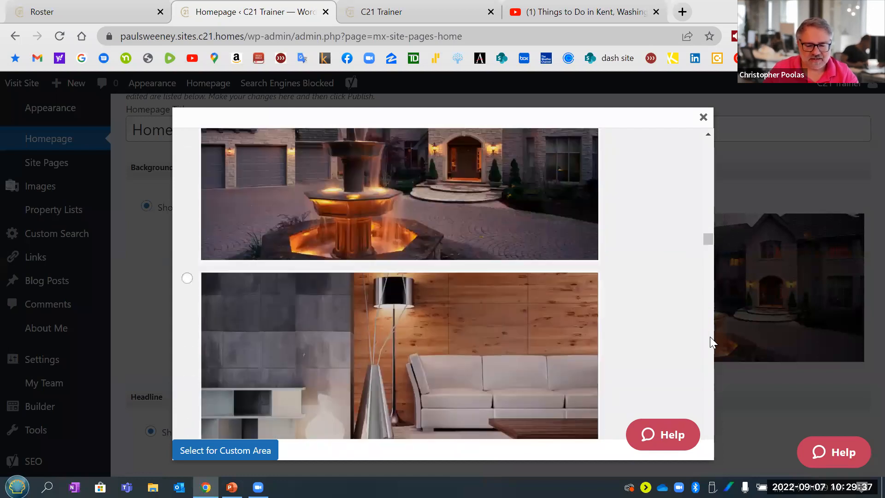
scroll(710, 336, up, 2)
click(393, 229)
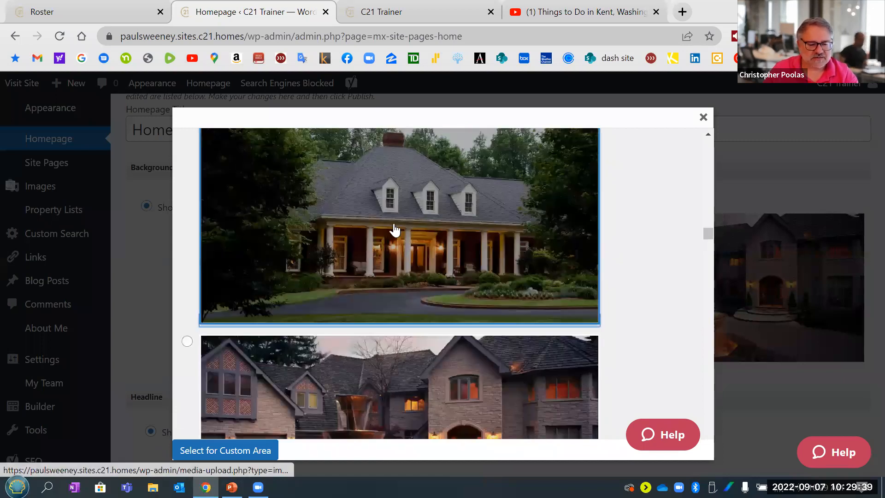
scroll(396, 233, up, 2)
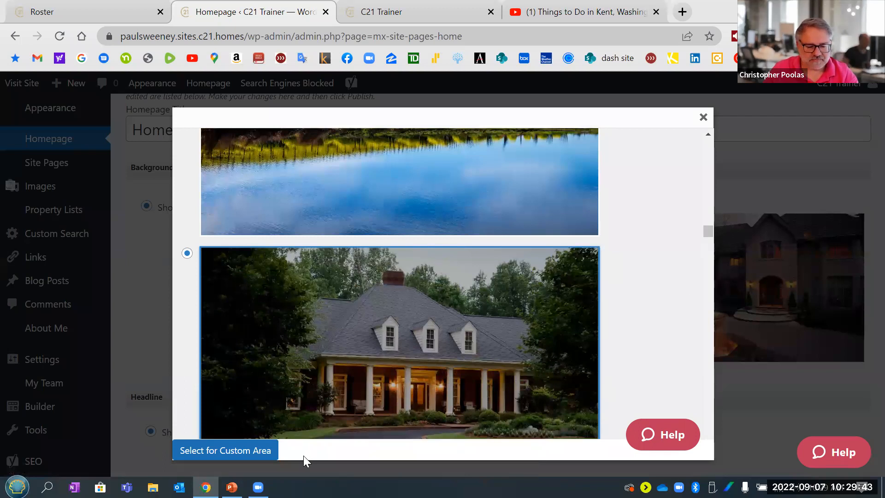
click(221, 449)
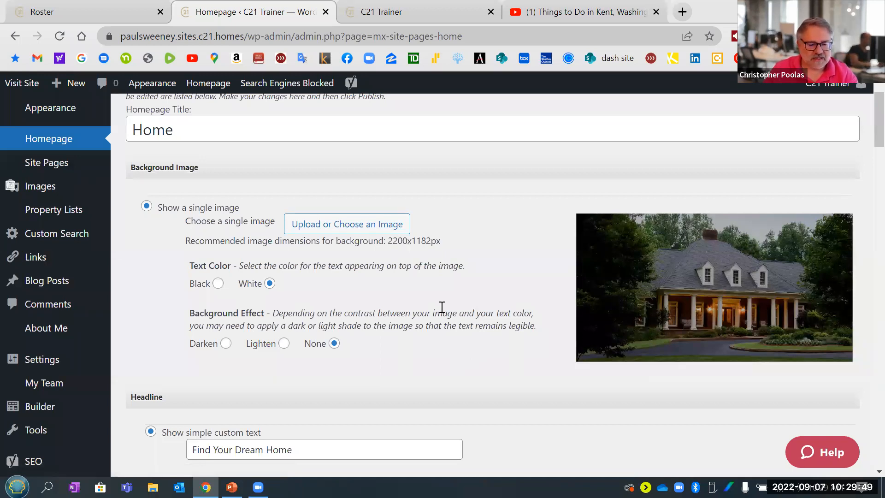
Review the Text Color and Background Effect options, set the background effect to Darken and publish the homepage
drag(191, 267, 452, 260)
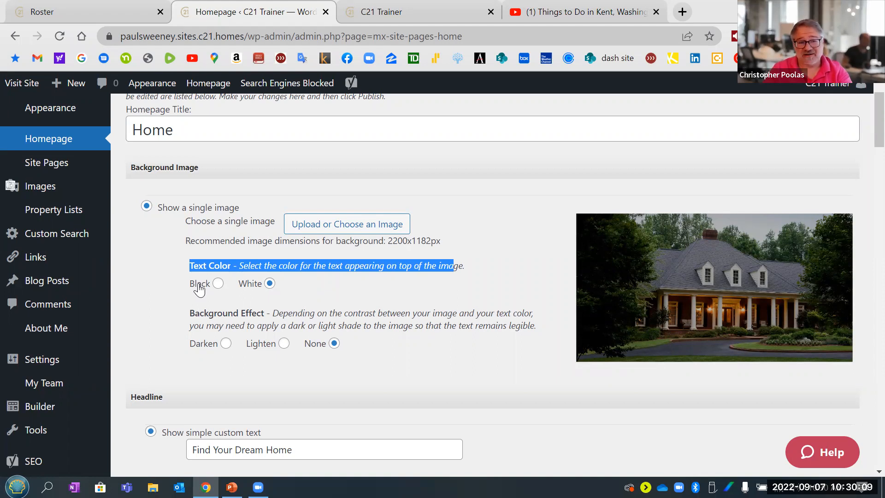
drag(190, 314, 272, 315)
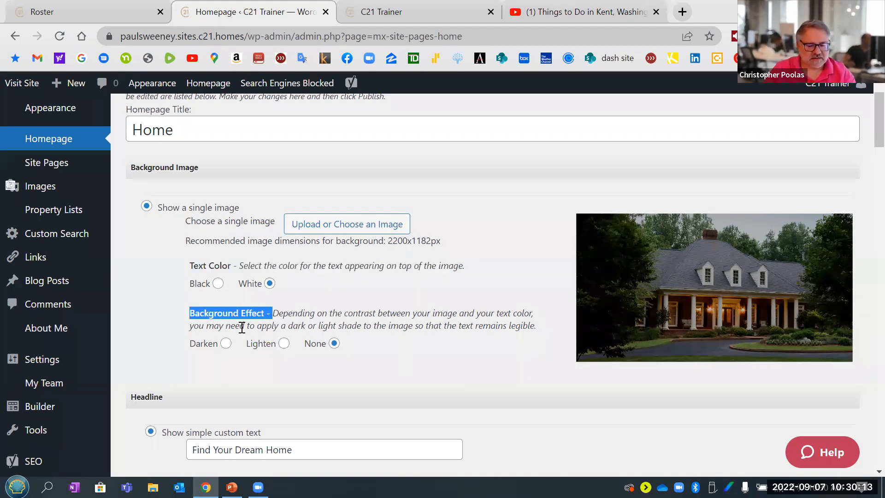
key(ctrl+plus)
key(ctrl+plus)
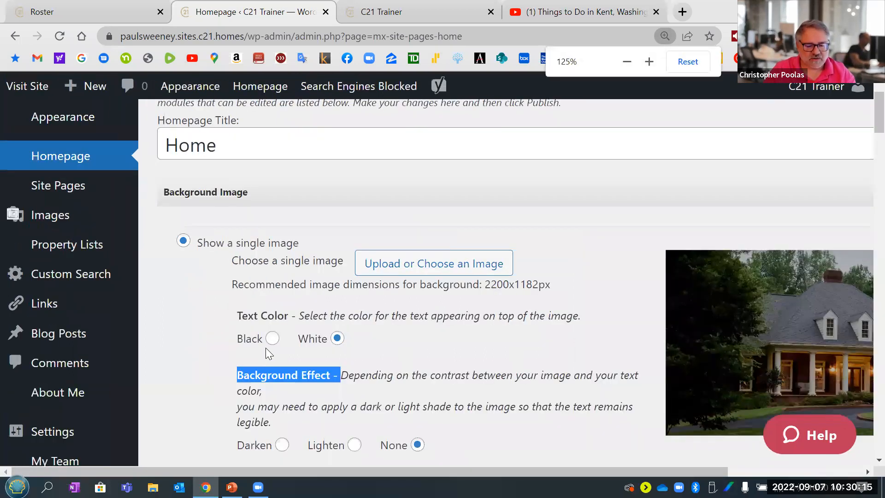
scroll(266, 347, down, 1)
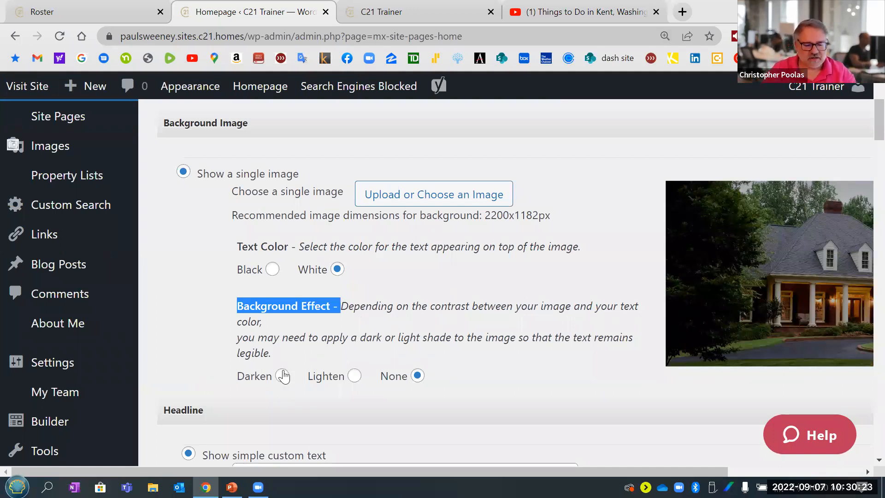
click(282, 375)
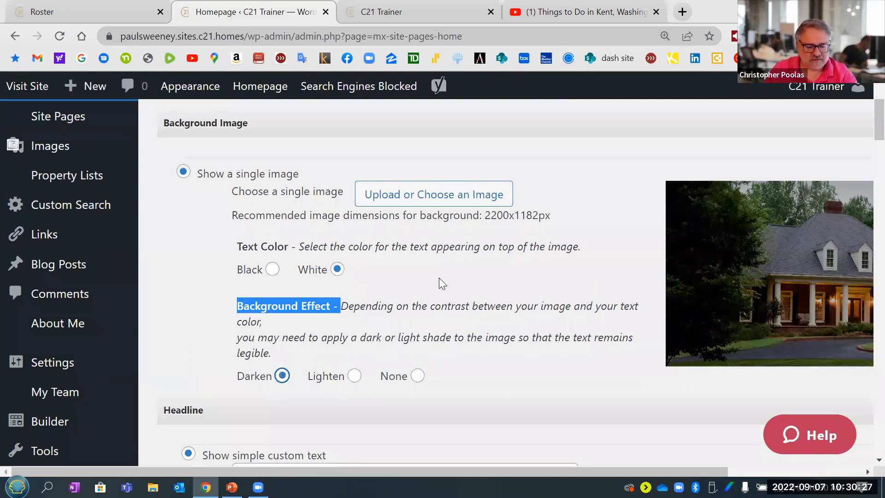
scroll(439, 281, down, 2)
scroll(439, 281, up, 3)
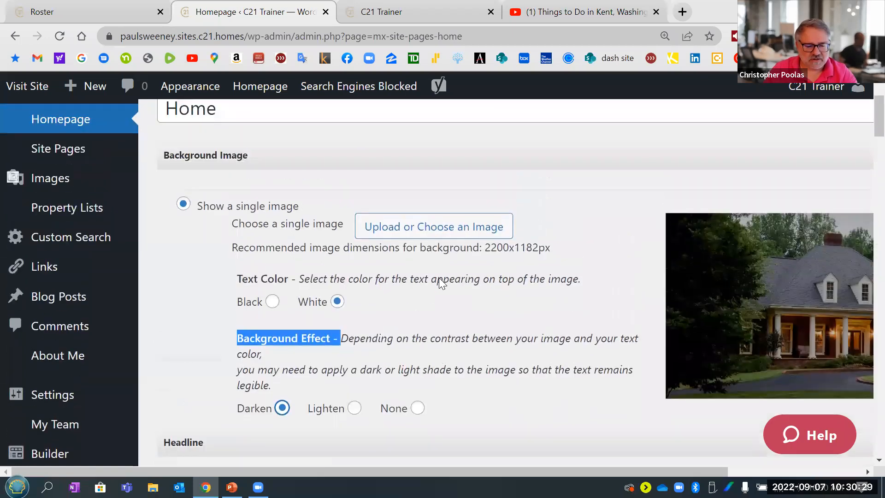
scroll(442, 280, down, 20)
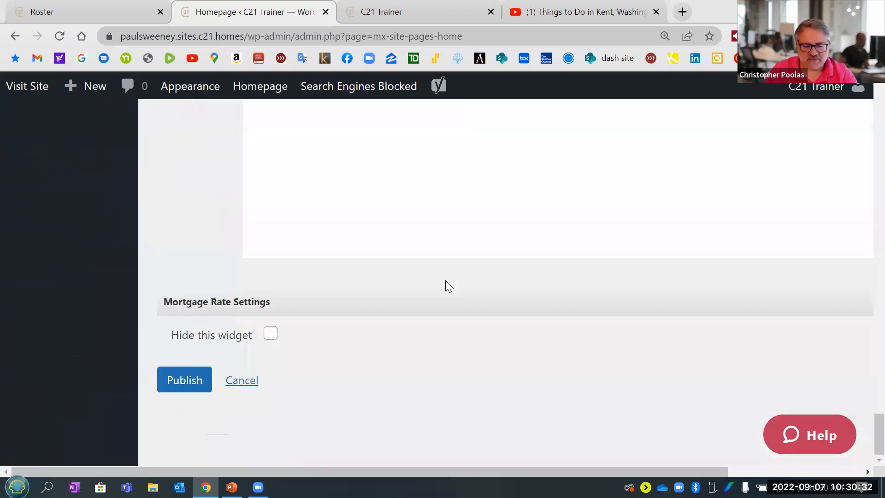
click(185, 382)
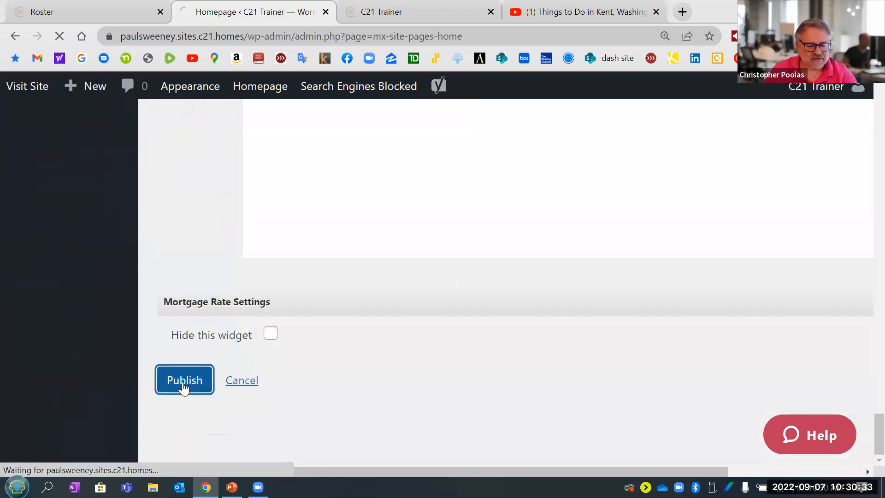
Reload the public homepage and examine the background photo, headline legibility, search bar and agent card
click(385, 14)
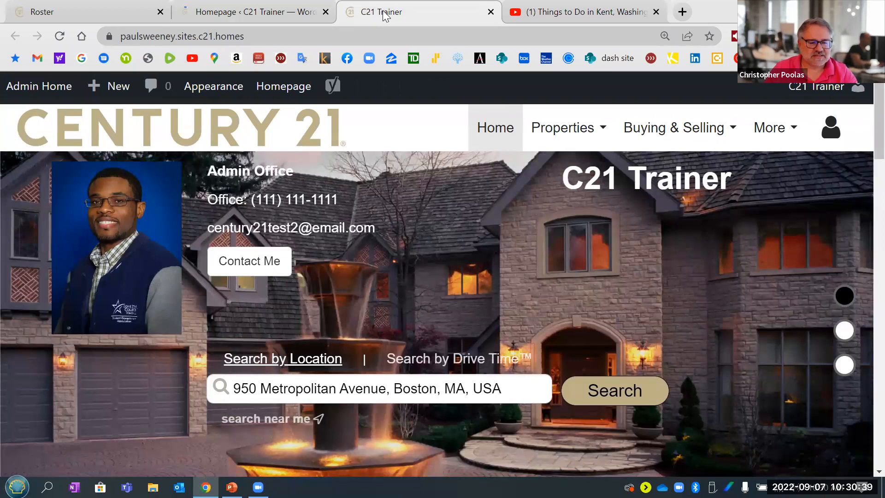
click(226, 13)
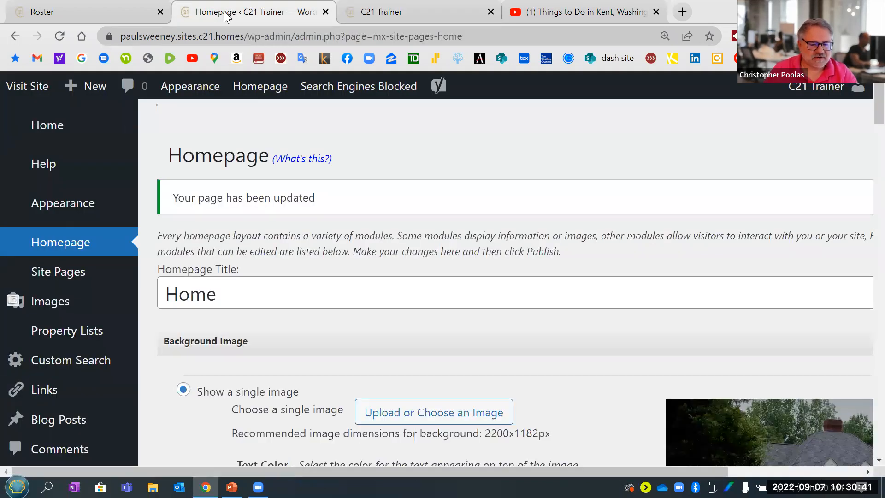
click(369, 14)
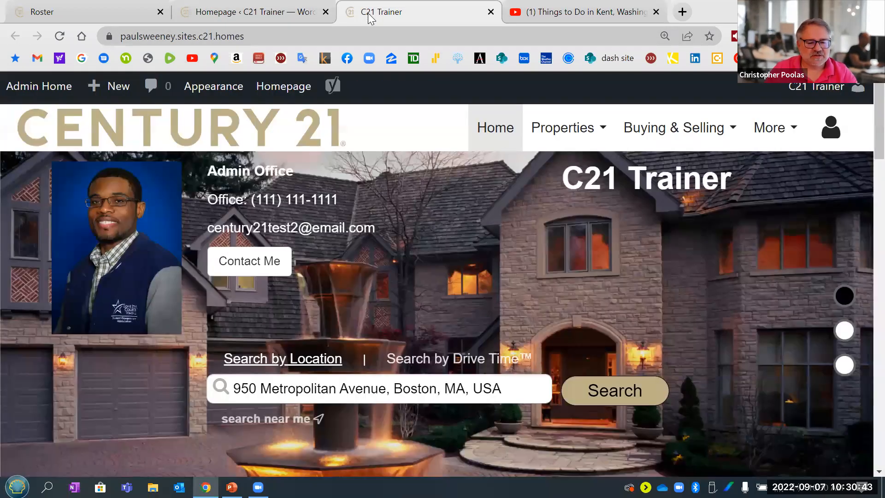
click(58, 37)
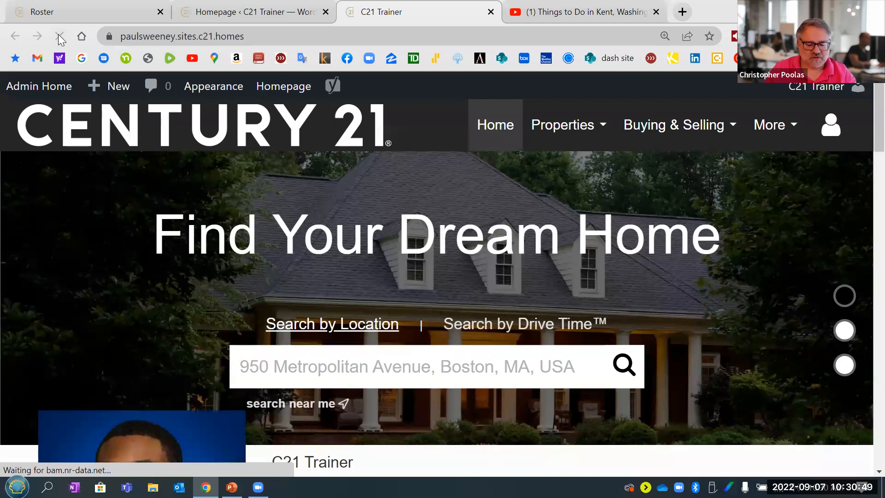
scroll(513, 254, down, 1)
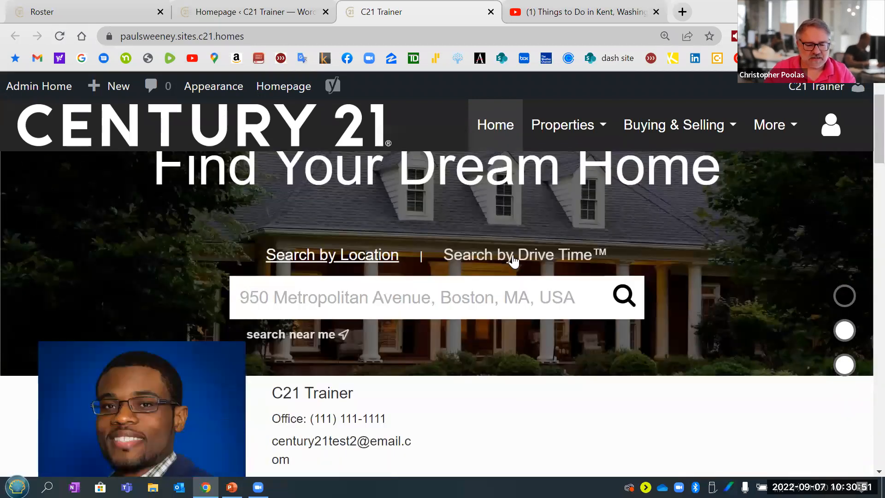
scroll(511, 260, up, 1)
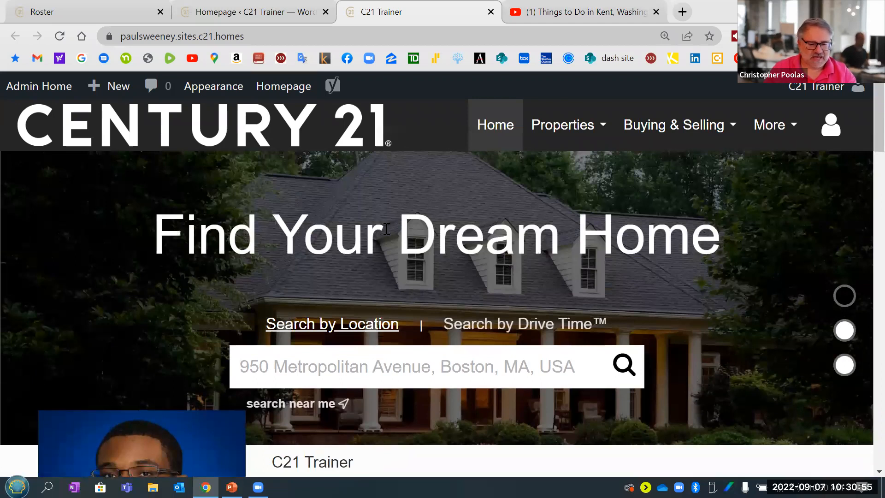
scroll(446, 217, down, 1)
key(ctrl+minus)
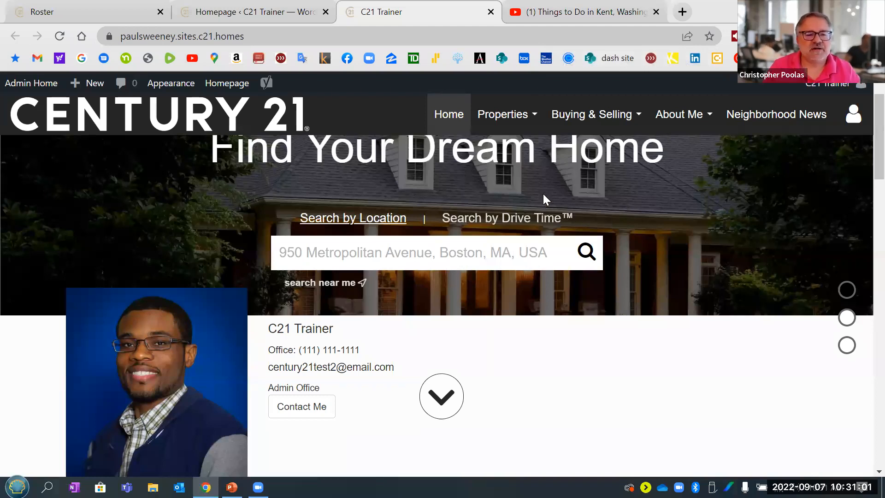
Set the homepage image's Background Effect to Lighten in the admin's Homepage settings and publish the change
click(237, 16)
scroll(428, 299, down, 1)
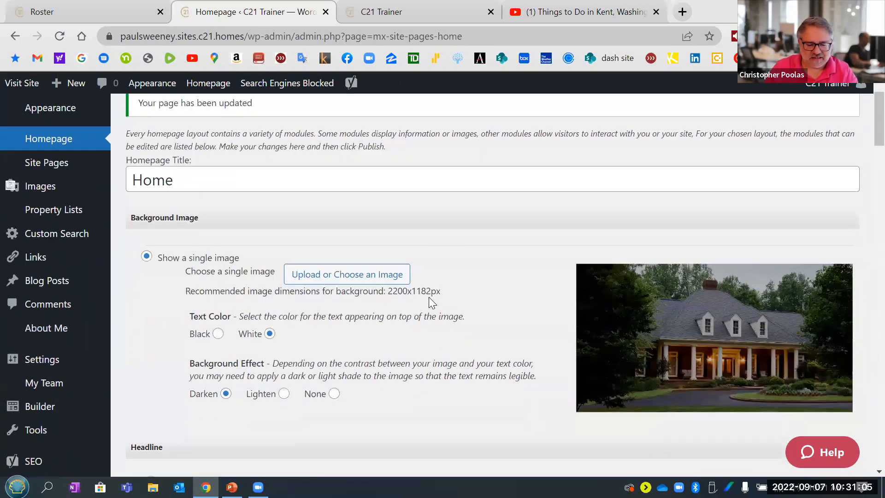
scroll(428, 295, down, 1)
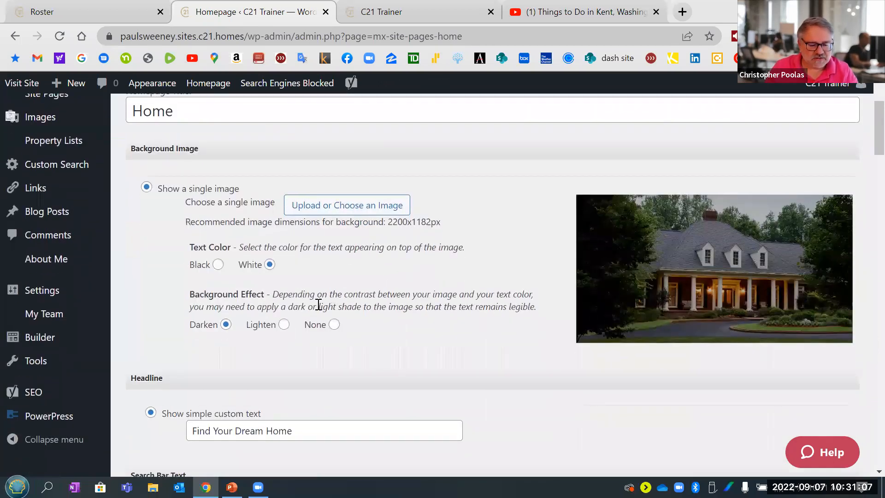
click(284, 324)
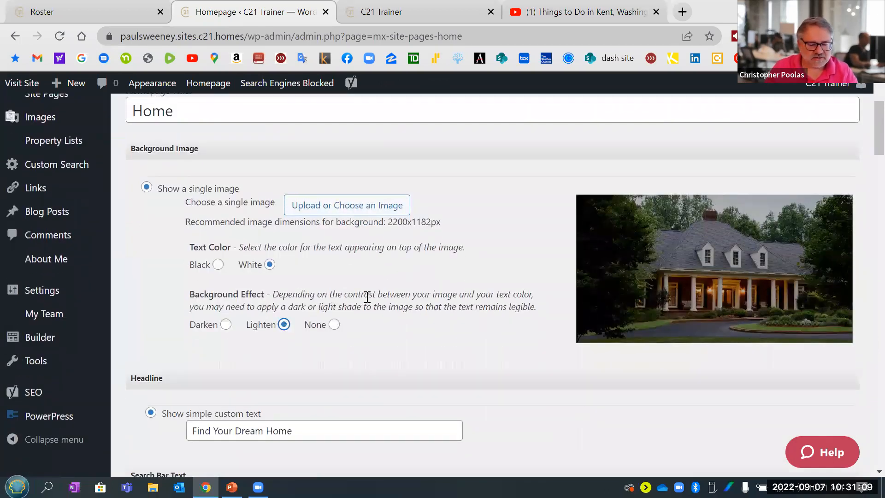
scroll(367, 297, down, 15)
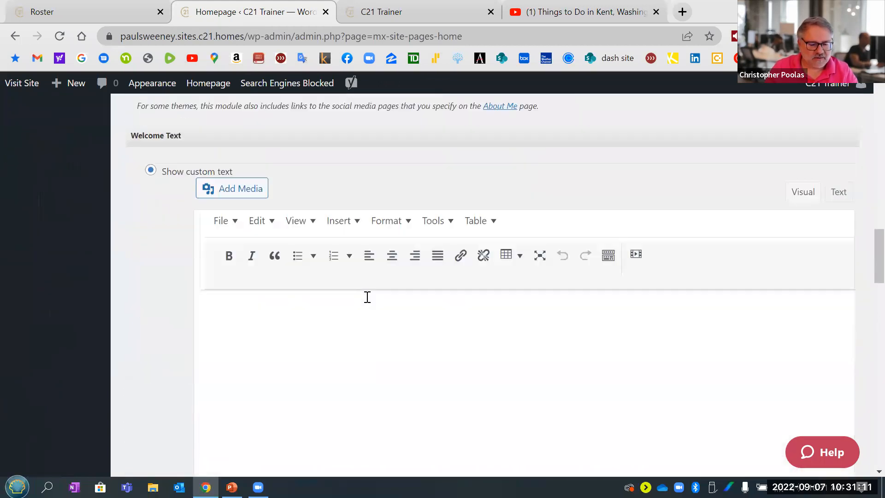
scroll(366, 296, down, 15)
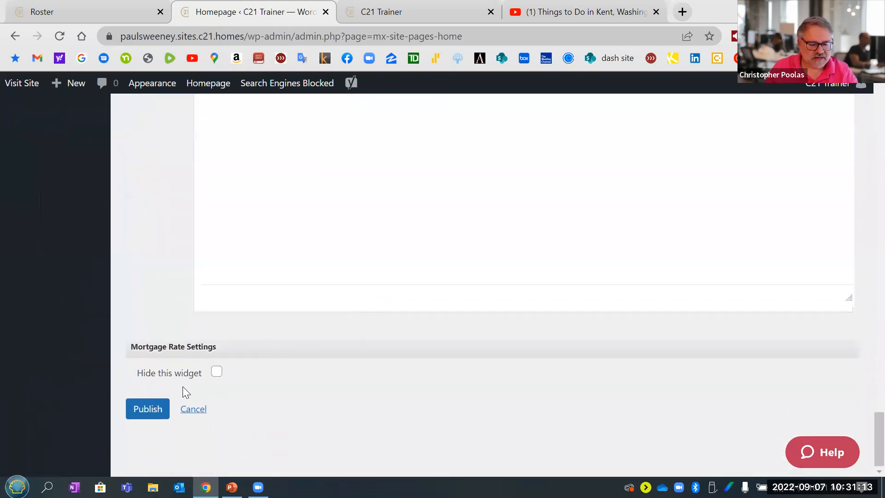
click(142, 408)
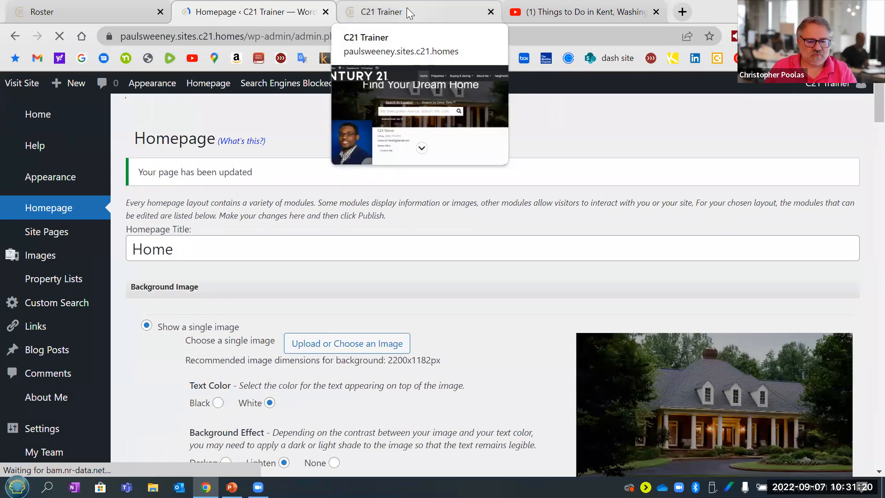
Reload the public homepage to check the Lighten effect on the background photo, and return to the admin's Homepage settings
click(407, 8)
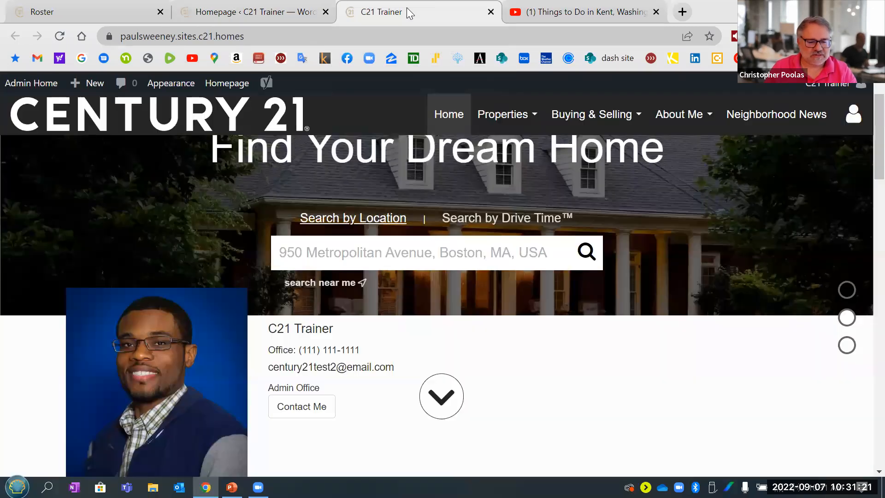
click(58, 36)
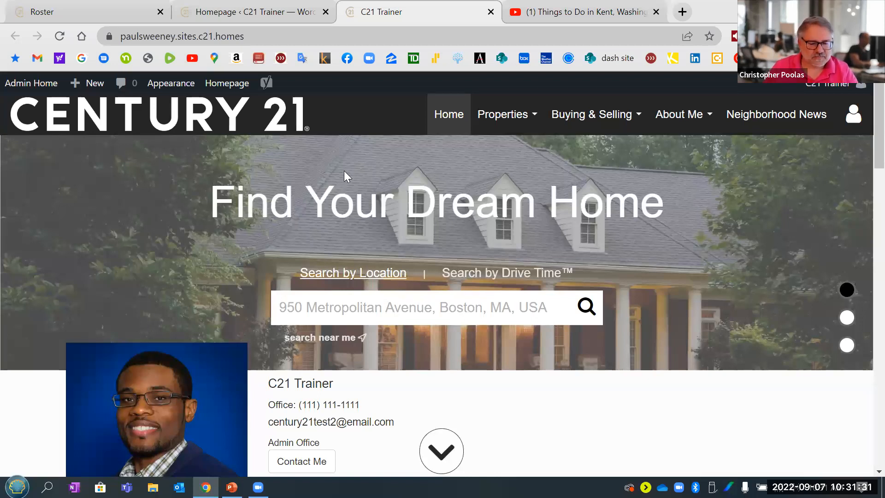
click(236, 17)
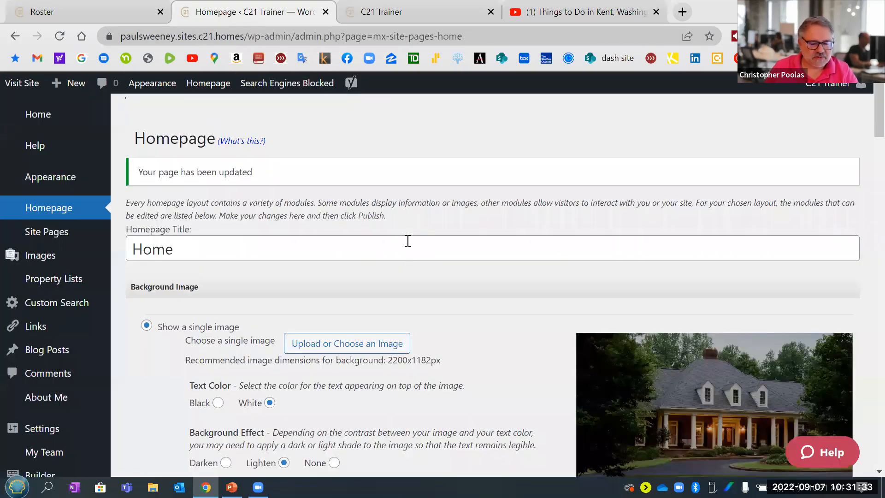
Replace the homepage's custom headline text with "My Results will Move You!"
scroll(444, 278, down, 4)
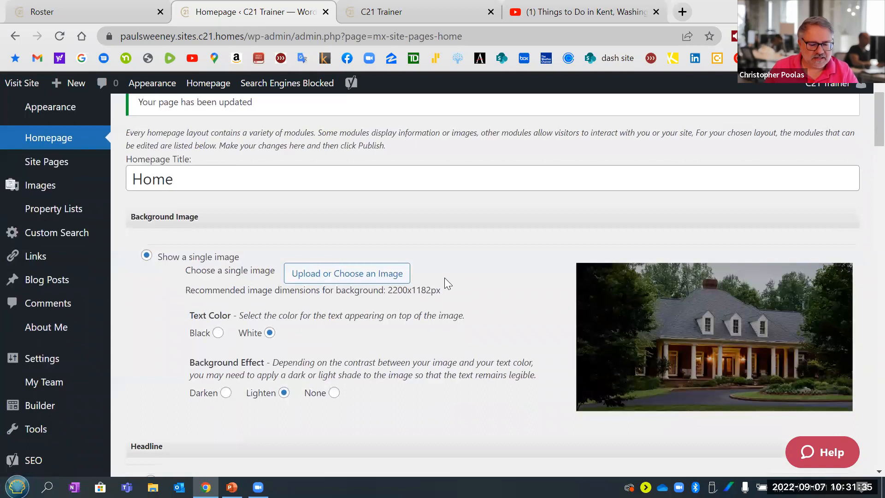
scroll(444, 277, down, 2)
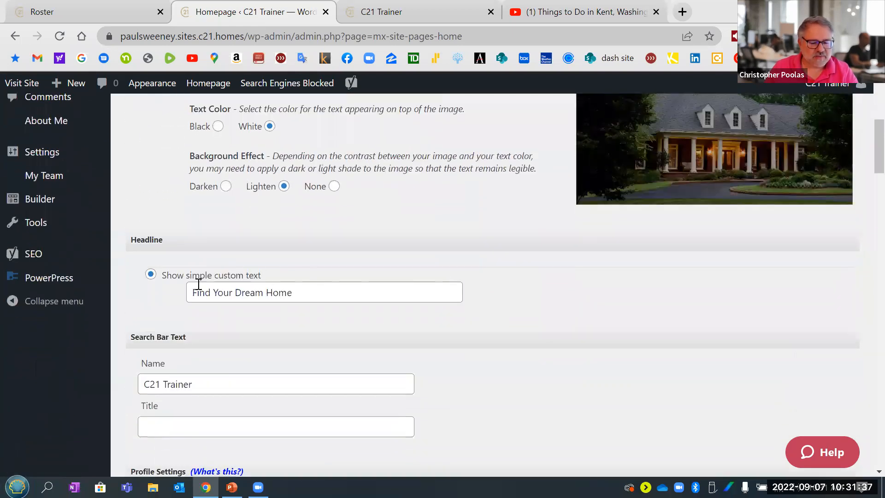
drag(321, 291, 169, 291)
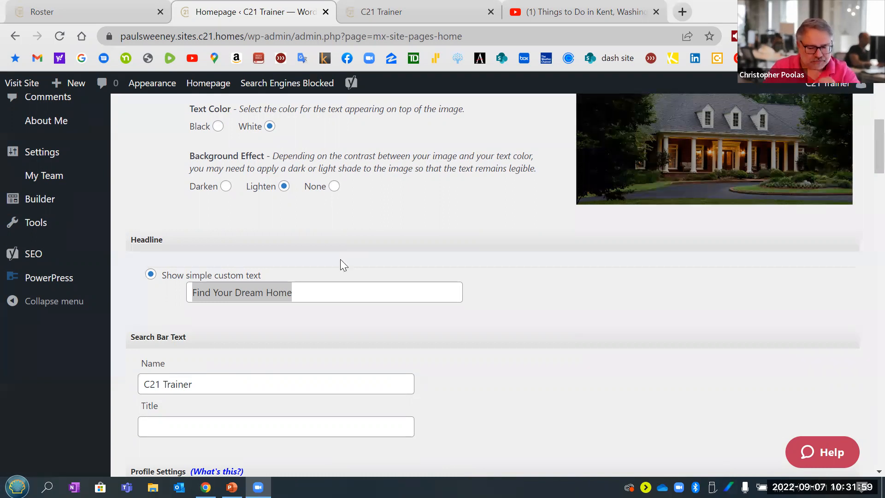
drag(307, 290, 168, 290)
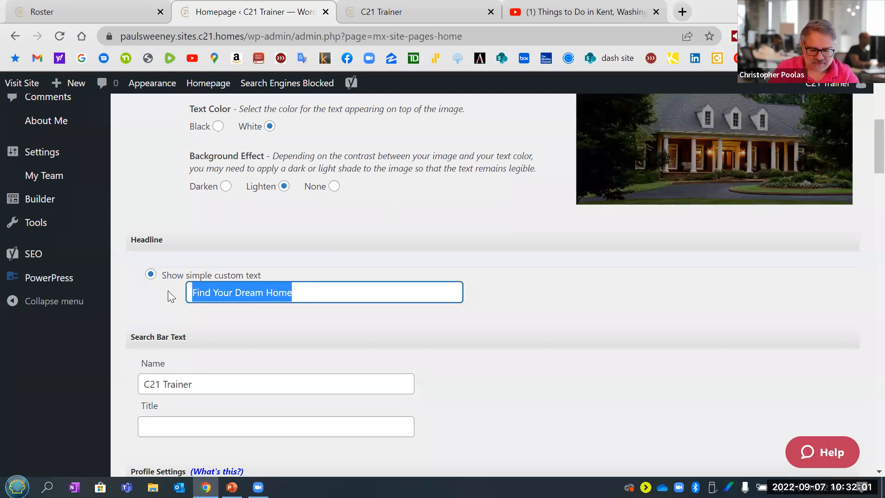
text(My Res)
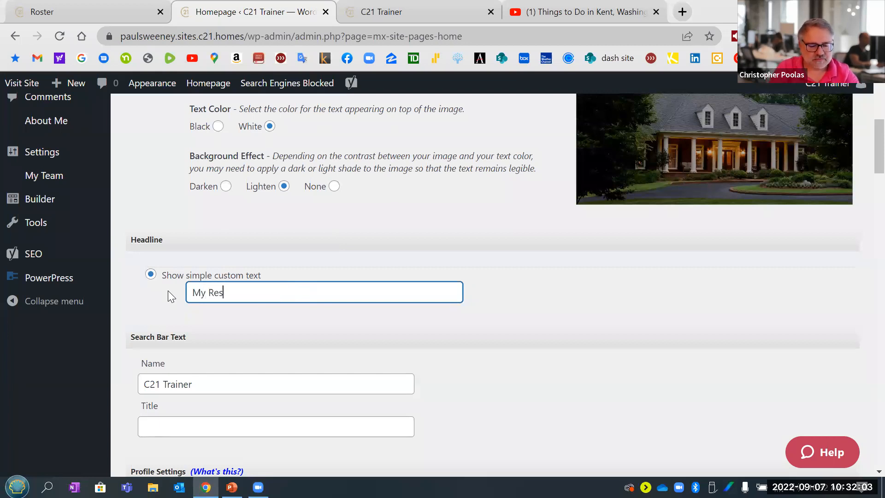
text(ults will )
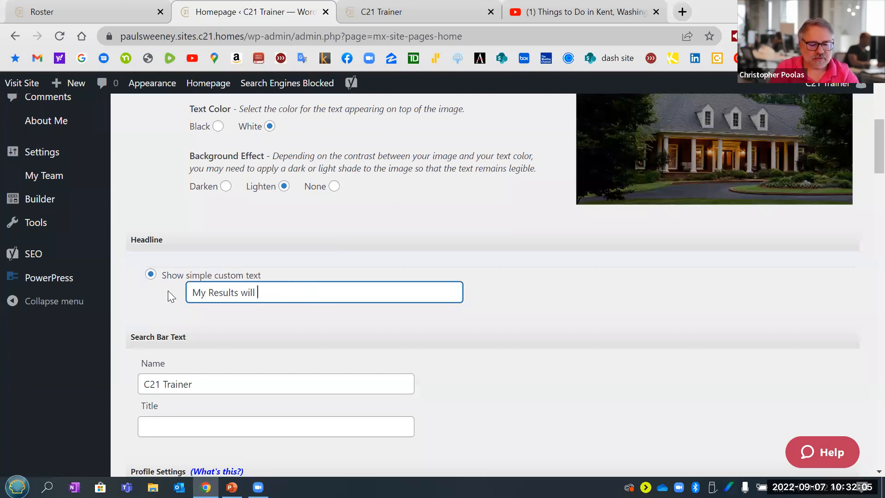
text(Move You!)
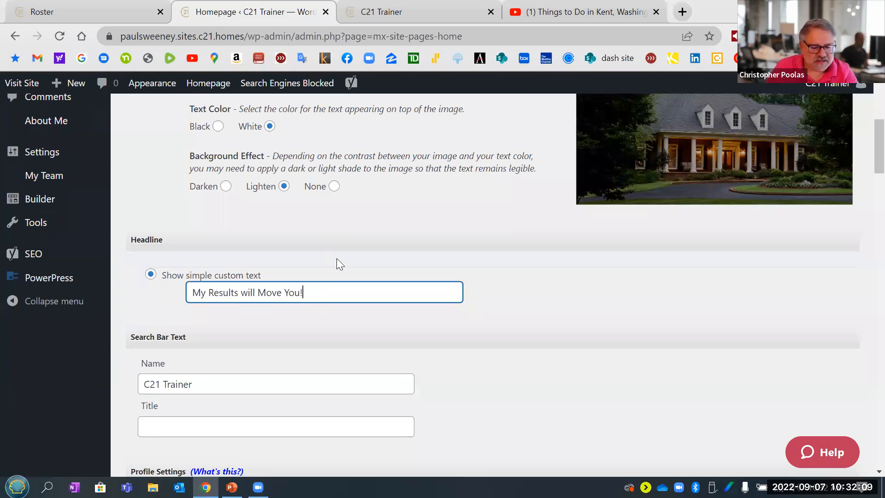
Set the Title under Search Bar Text to "Realtor", keeping the existing Name
scroll(316, 270, down, 1)
scroll(317, 270, down, 1)
drag(212, 310, 126, 316)
scroll(249, 317, down, 1)
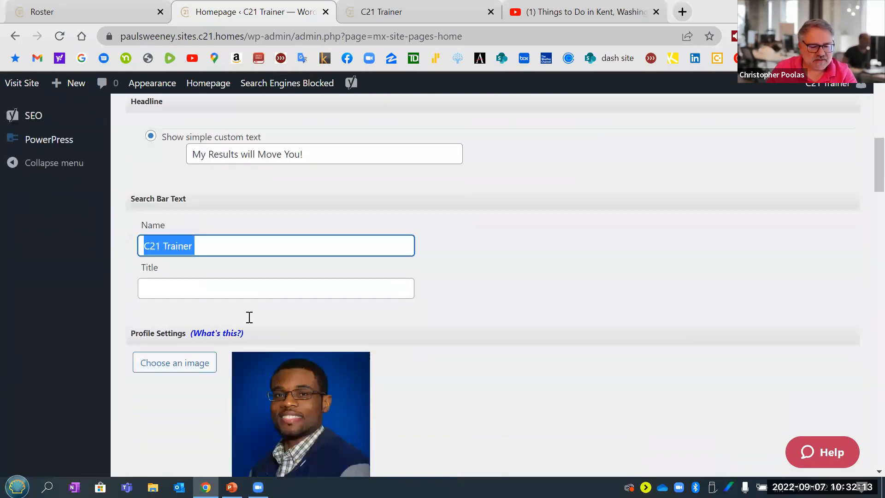
click(213, 249)
drag(226, 248, 129, 248)
click(195, 290)
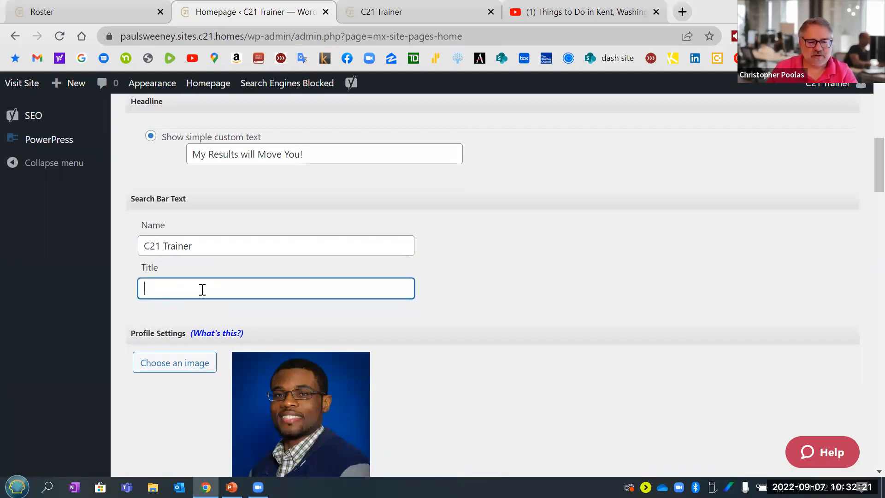
scroll(202, 291, up, 5)
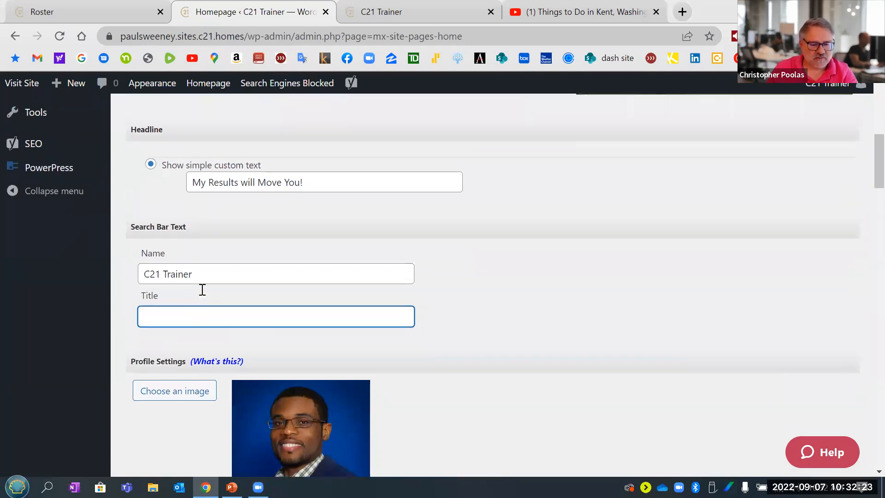
scroll(201, 292, down, 7)
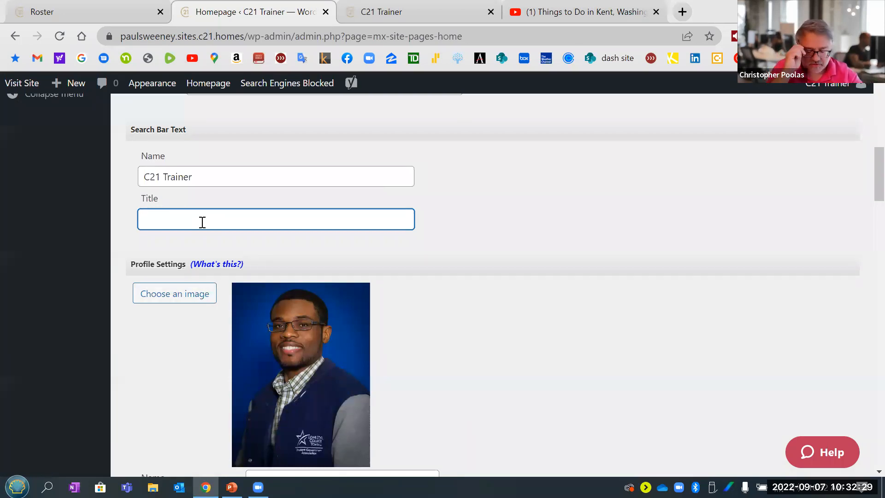
text(Realtor)
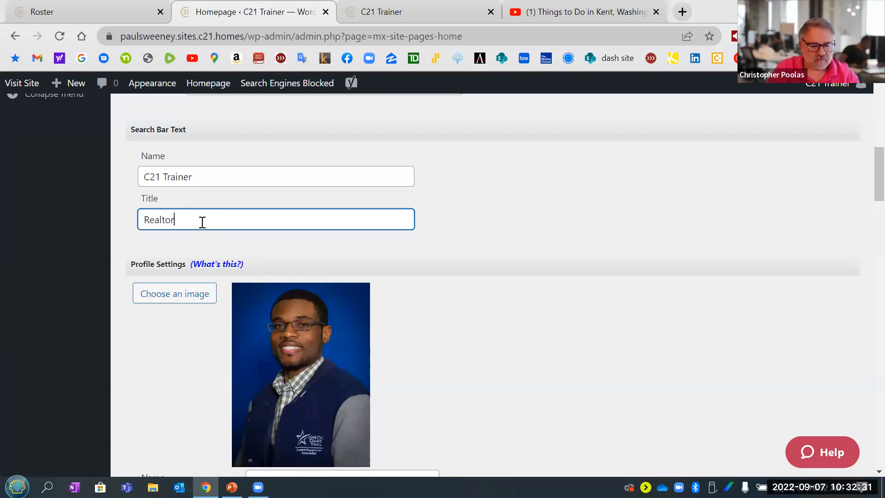
Review the Profile Settings photo and contact fields, compare them with the Search Bar Text, and look over the Welcome Text editor
scroll(507, 241, down, 2)
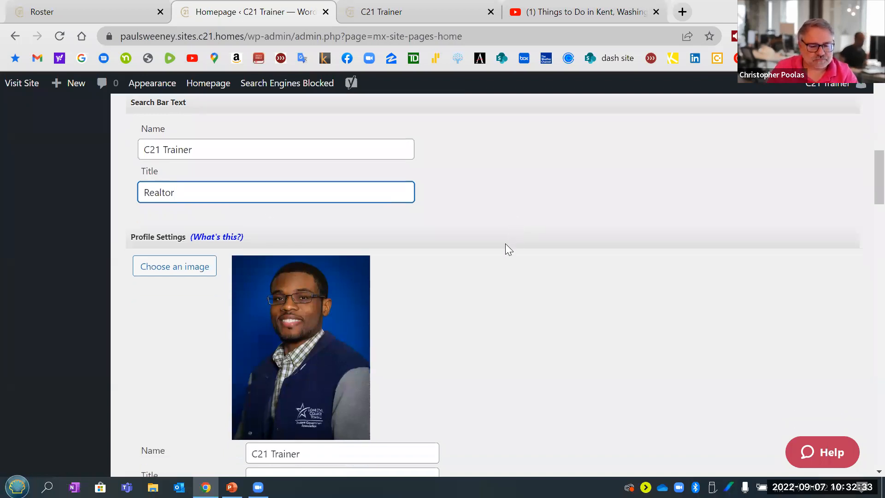
scroll(404, 265, down, 2)
scroll(402, 272, down, 2)
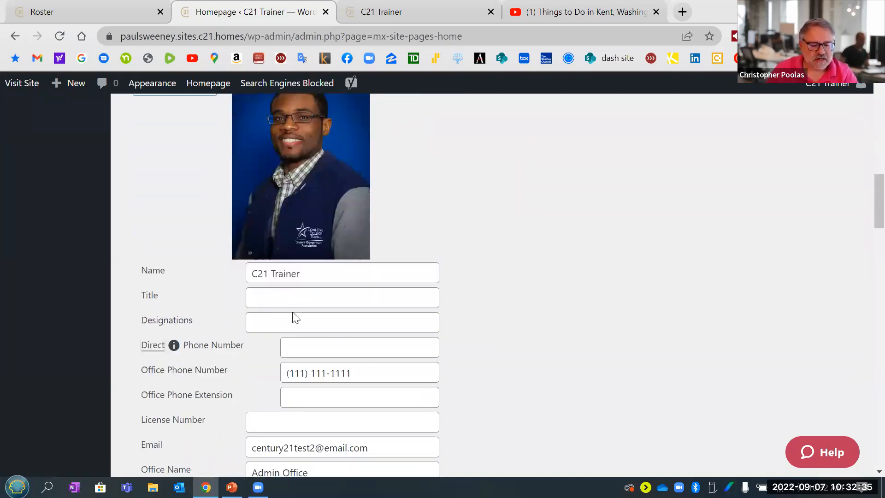
scroll(304, 340, down, 2)
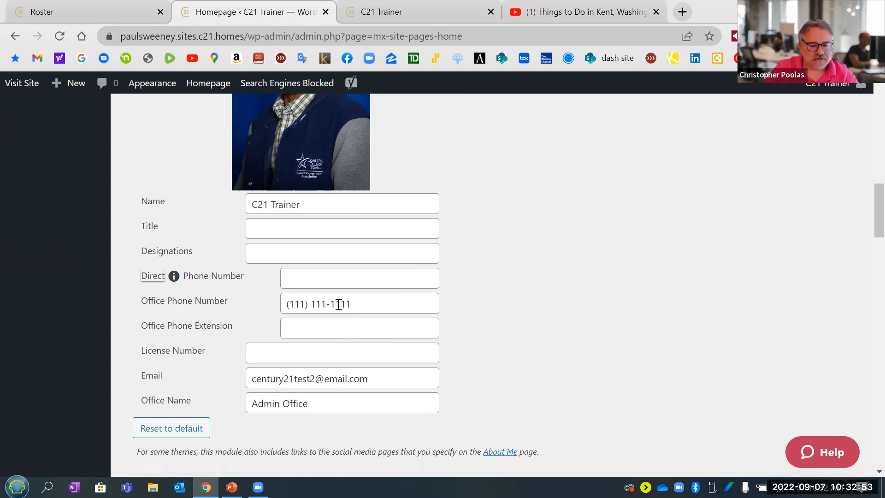
scroll(322, 299, up, 5)
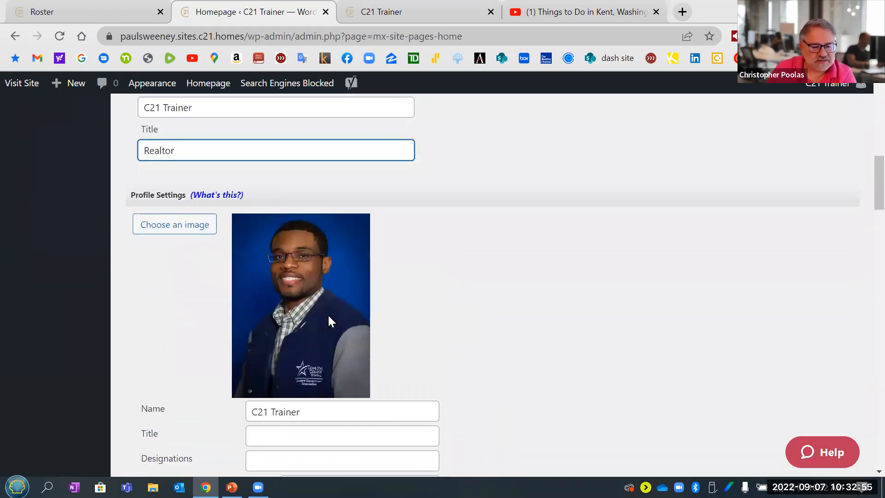
scroll(328, 314, down, 1)
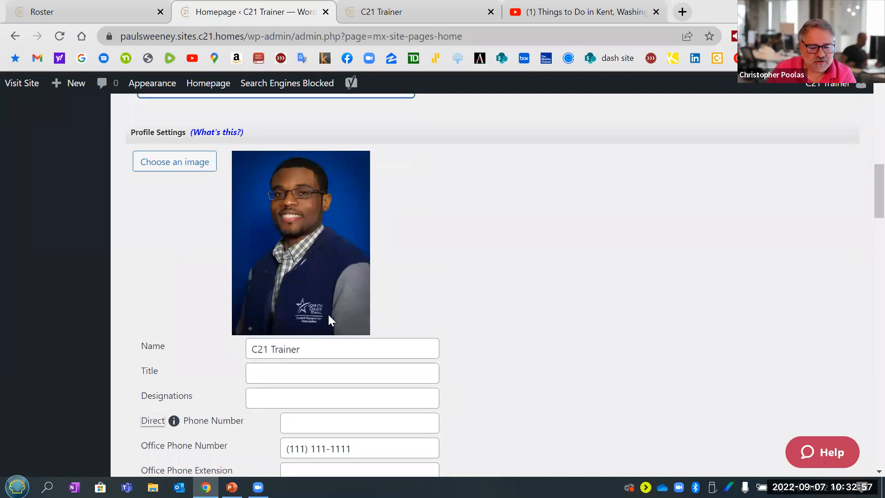
scroll(329, 318, down, 4)
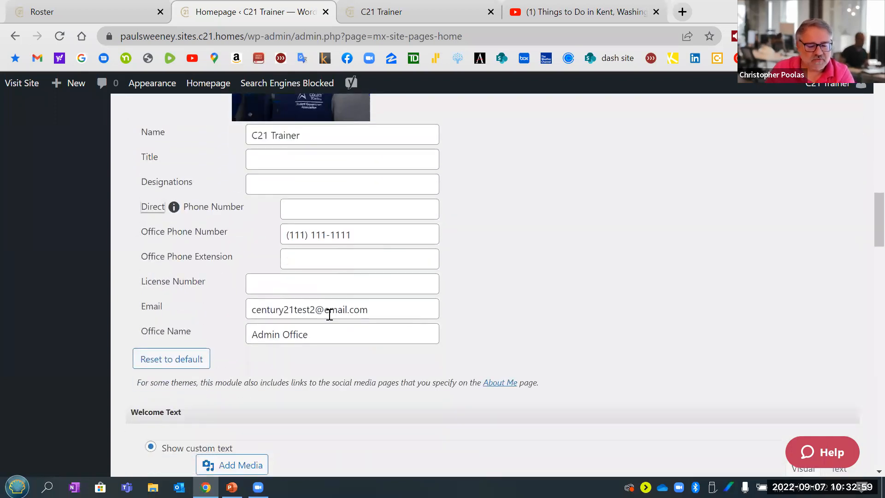
scroll(330, 314, down, 1)
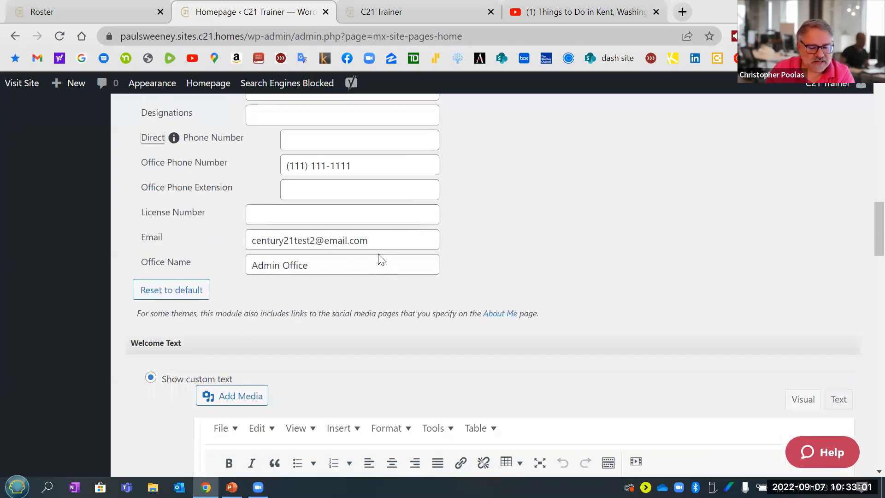
scroll(379, 253, up, 6)
scroll(379, 251, up, 2)
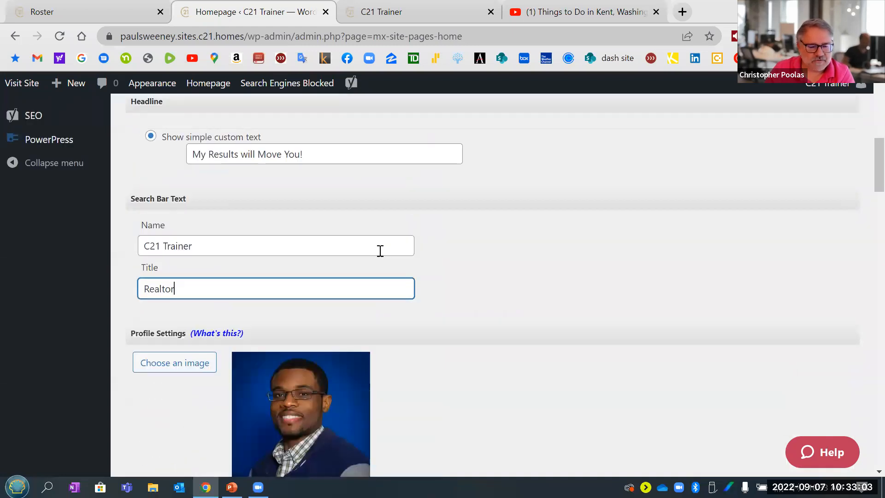
scroll(379, 251, down, 7)
scroll(380, 250, down, 3)
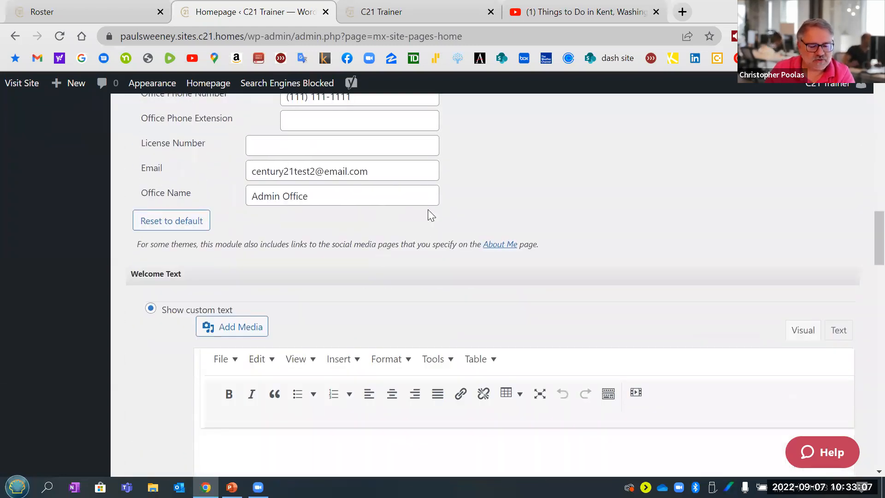
scroll(427, 214, down, 1)
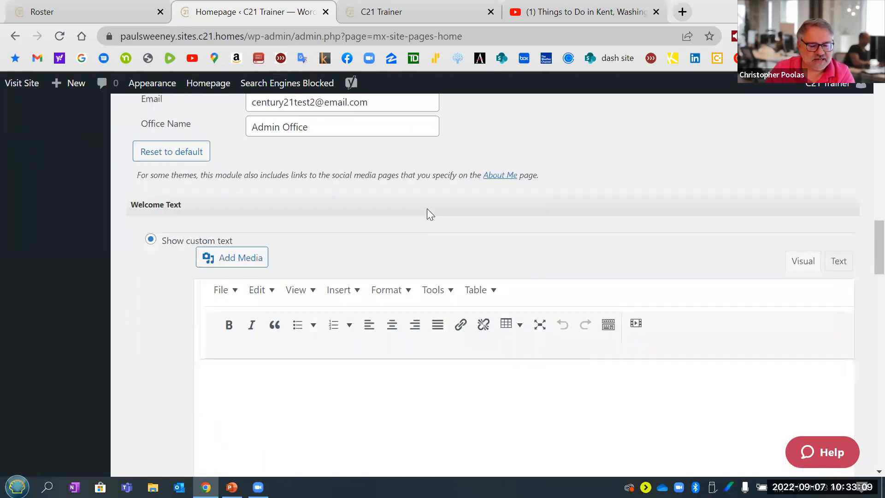
scroll(427, 208, down, 1)
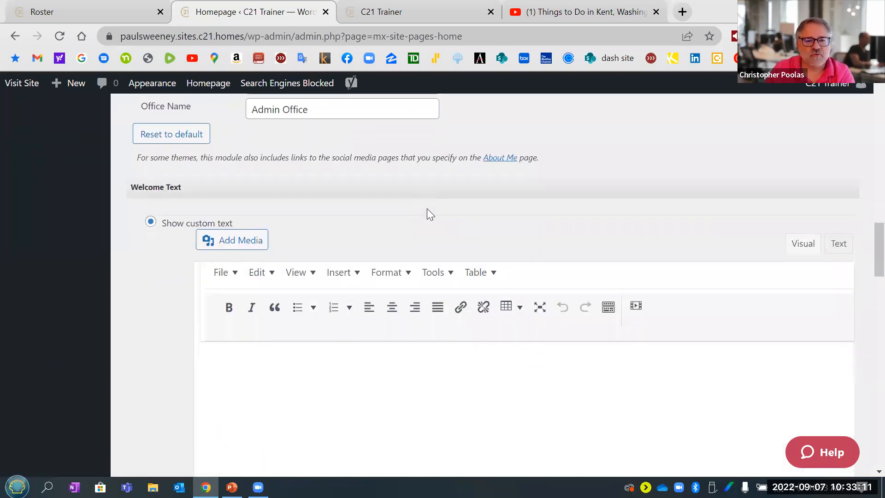
Examine the agent profile card and the area around it on the public homepage
click(381, 15)
scroll(457, 329, down, 3)
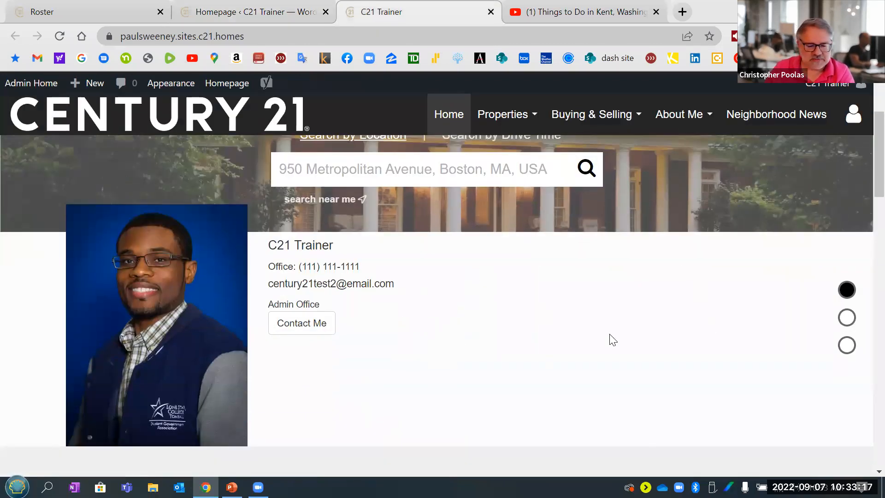
key(ctrl)
key(ctrl)
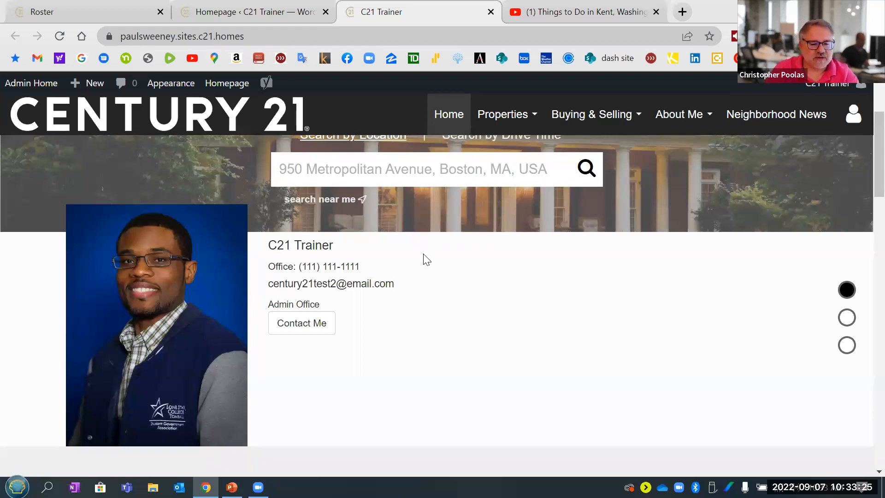
Enter the homepage's custom welcome text "I've been blessed to serve the Undoton County for 17 Years as a Realtor."
click(232, 16)
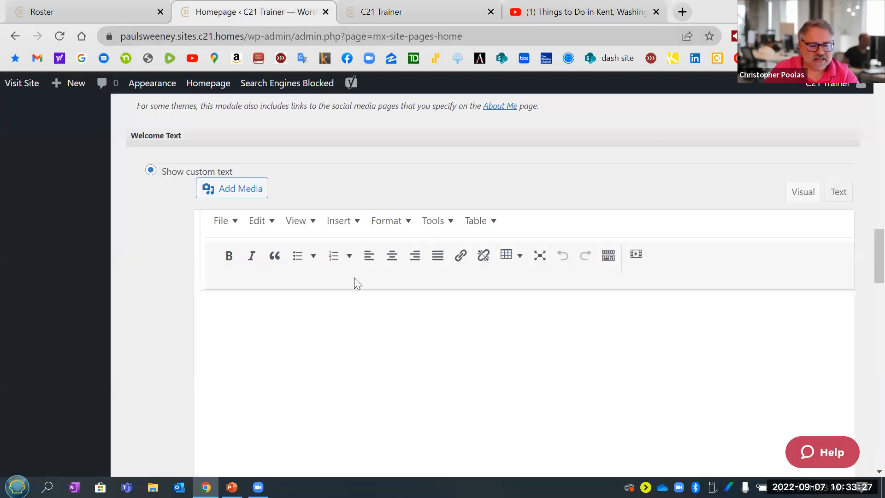
scroll(356, 338, down, 2)
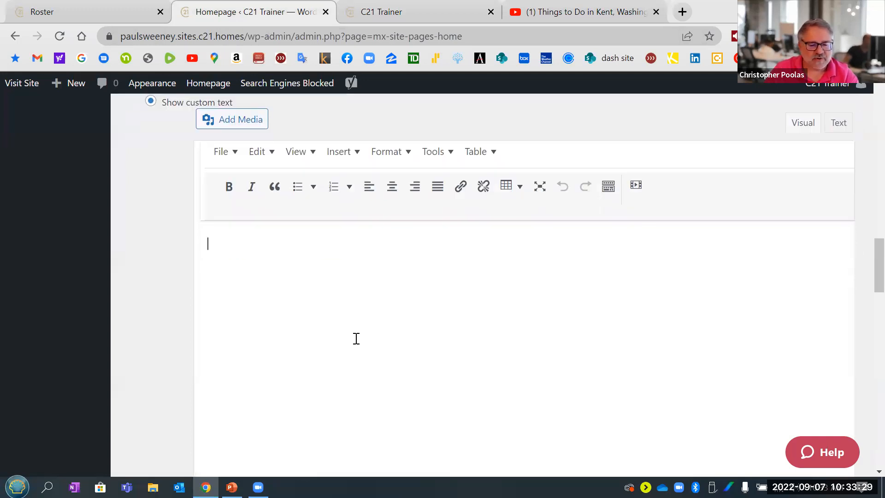
click(356, 338)
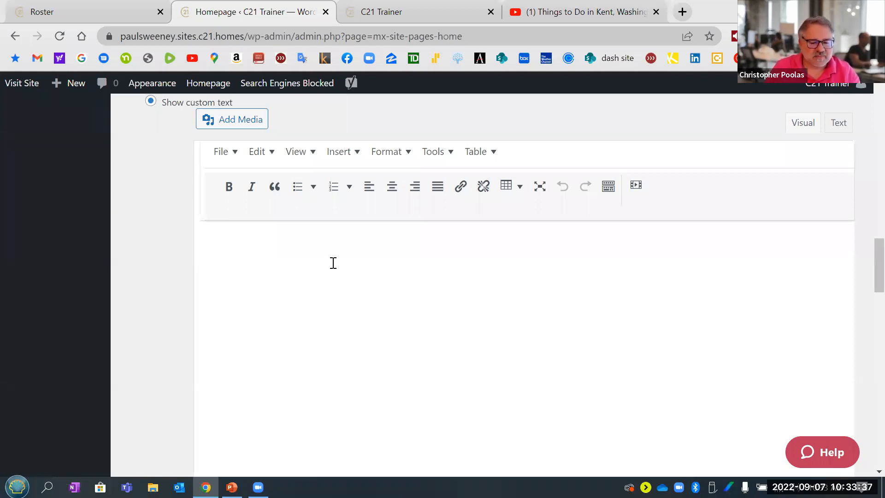
text(I've been blessed to serve)
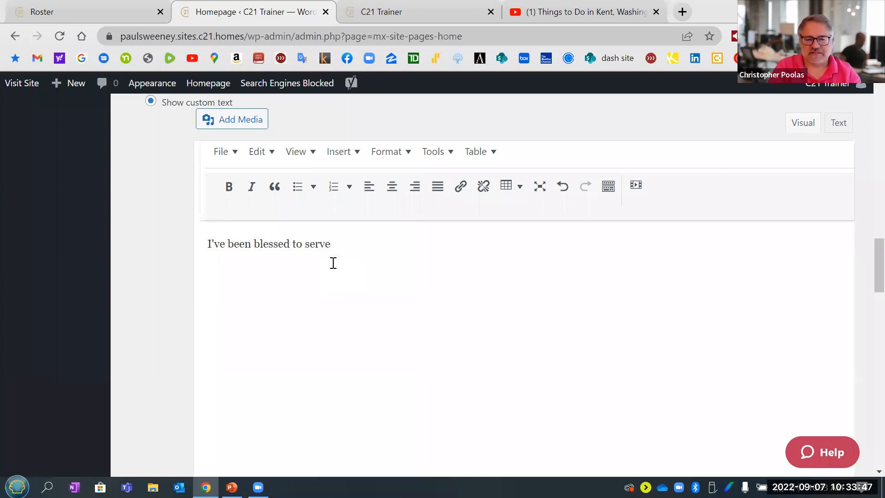
text( the)
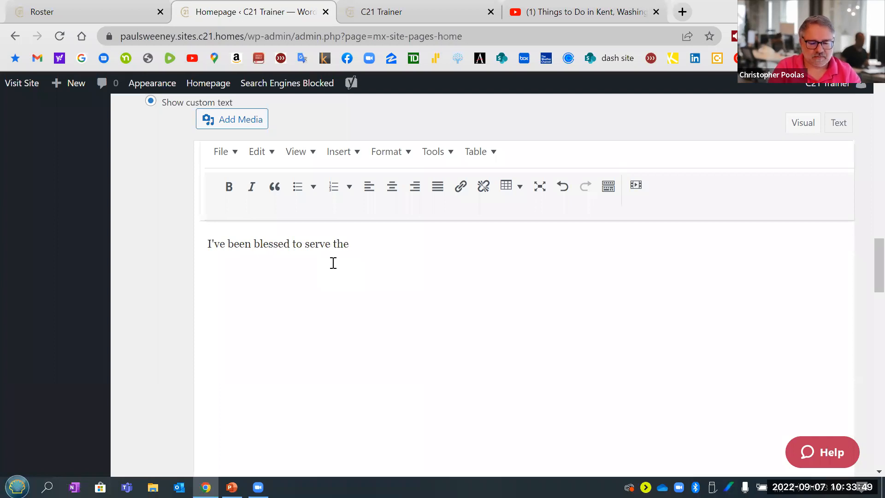
text( Undoton )
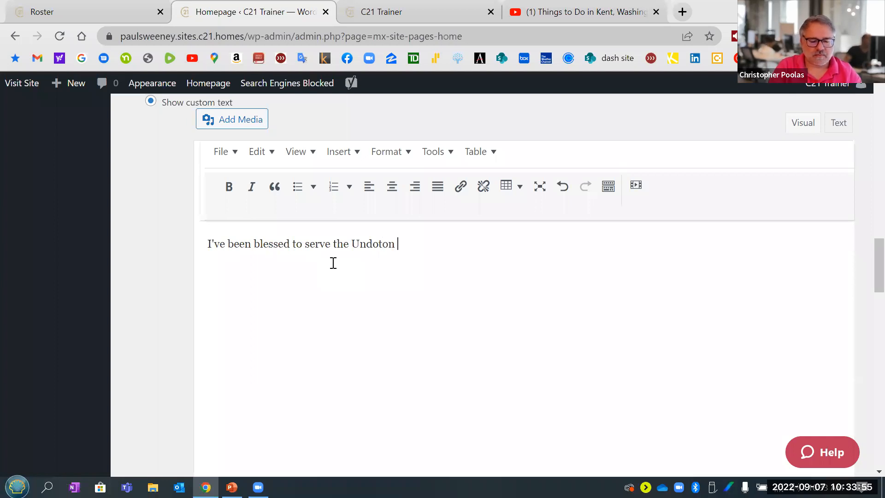
text(County)
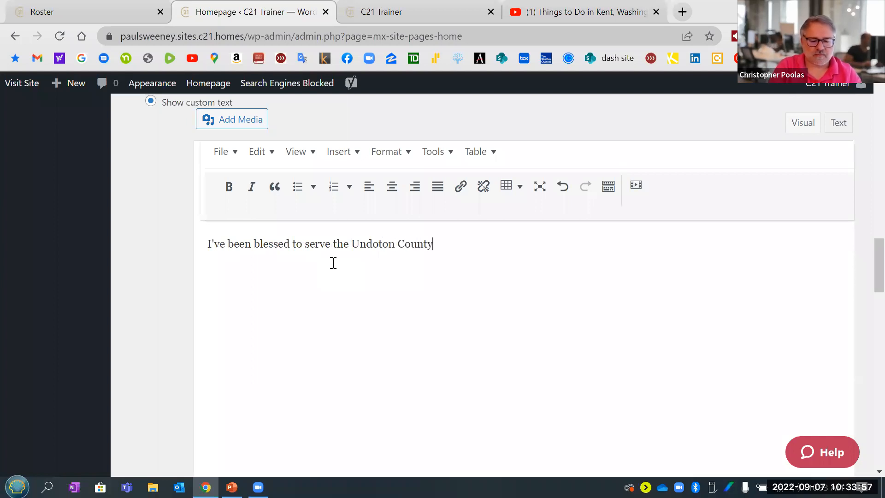
text( for 17 Ye)
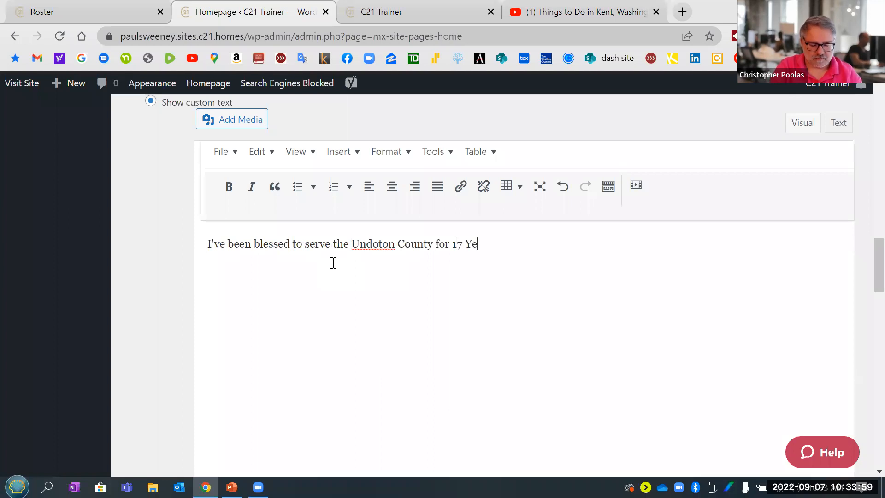
text(ars)
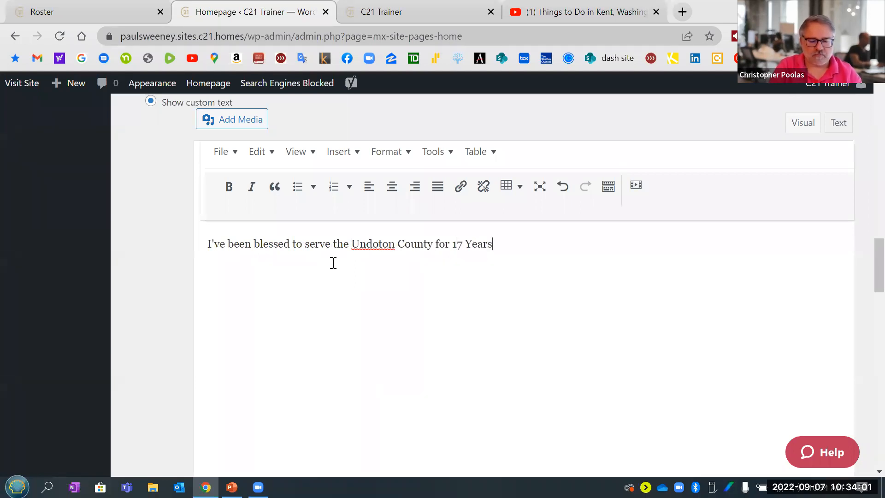
text( as a R)
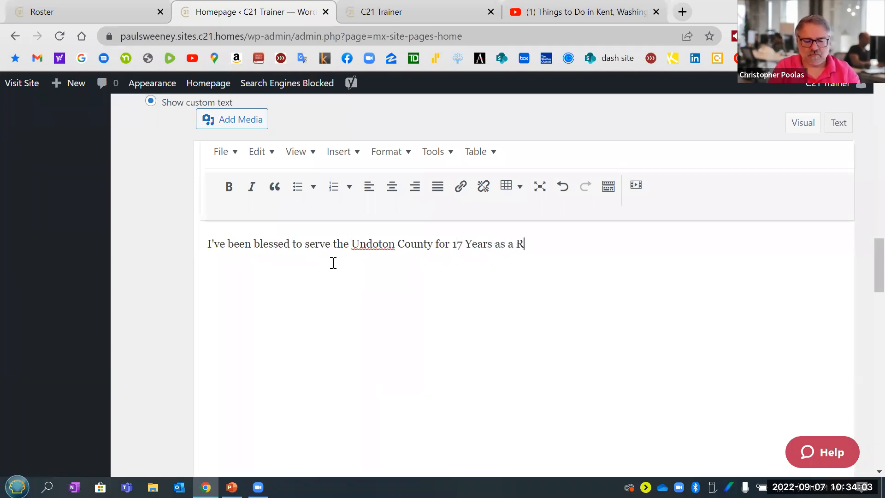
text(ealtor.)
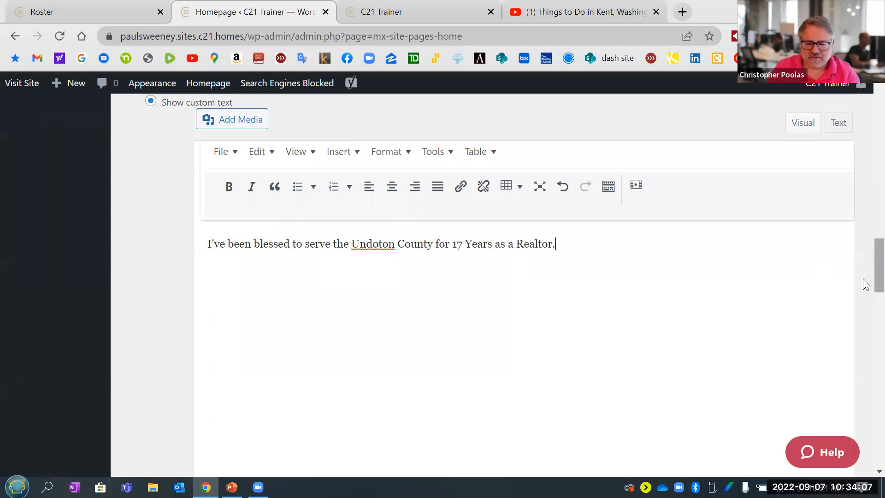
Publish the homepage changes, then reload the public homepage and check the welcome text beside the agent profile
drag(864, 263, 859, 460)
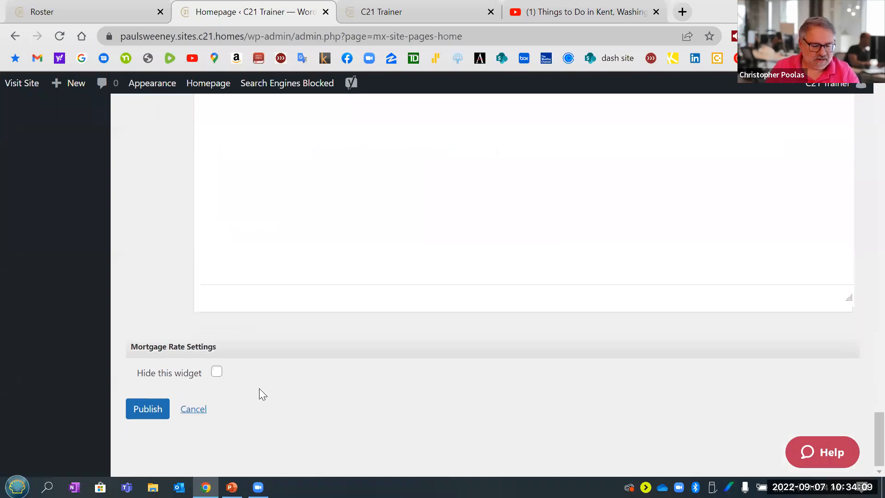
click(147, 409)
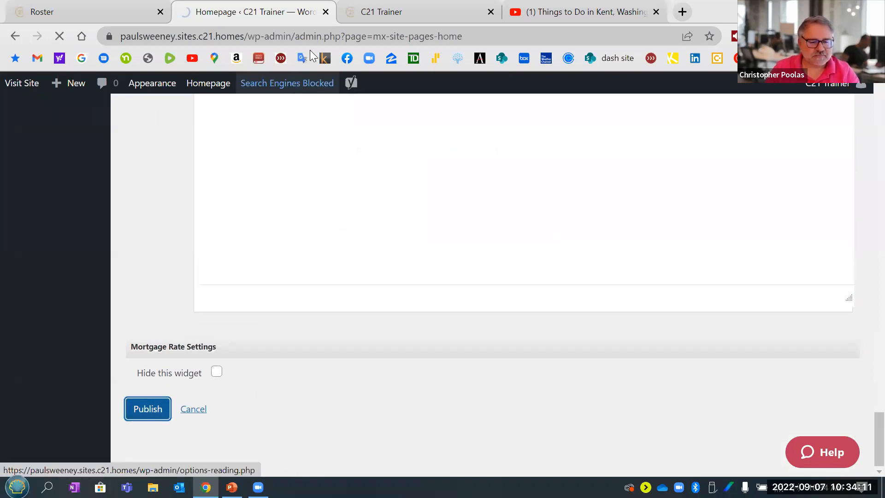
click(400, 13)
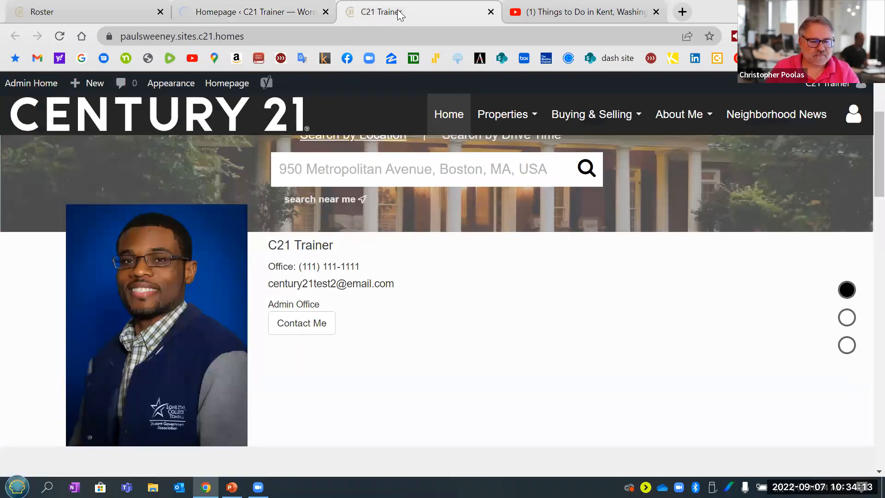
click(60, 37)
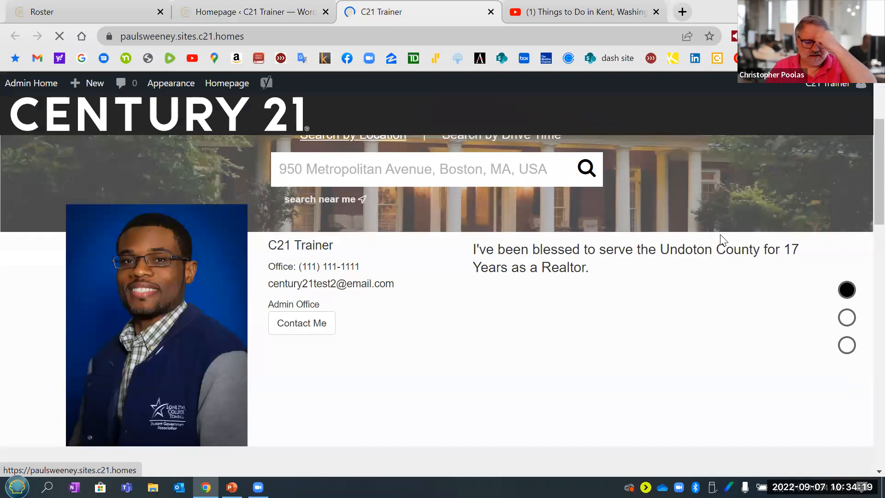
drag(622, 272, 468, 256)
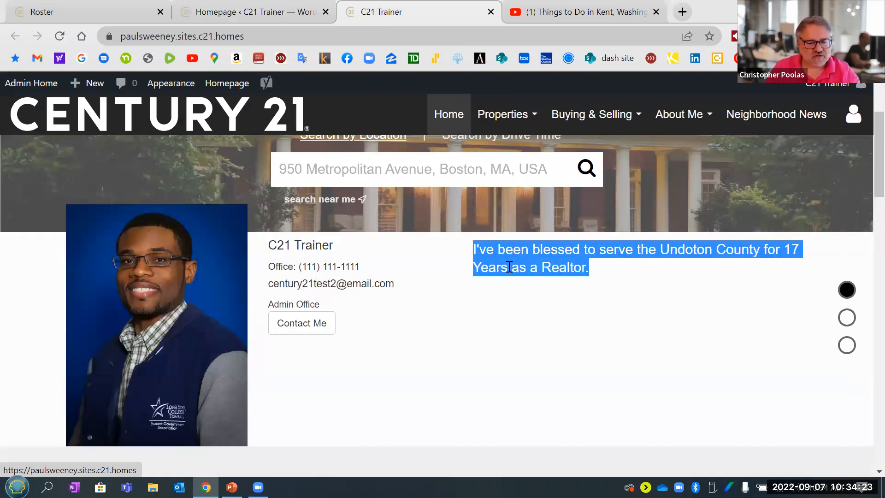
Return to the homepage settings and delete the whole sentence from the Welcome Text editor
click(223, 14)
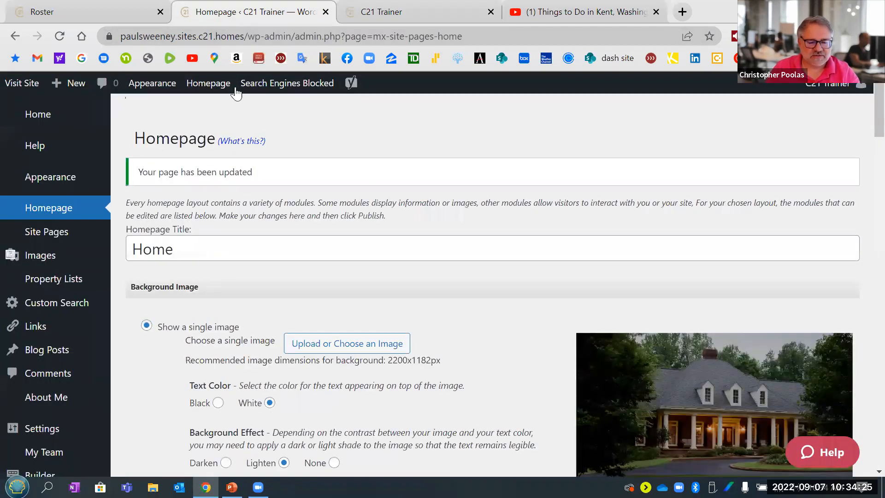
scroll(468, 274, down, 20)
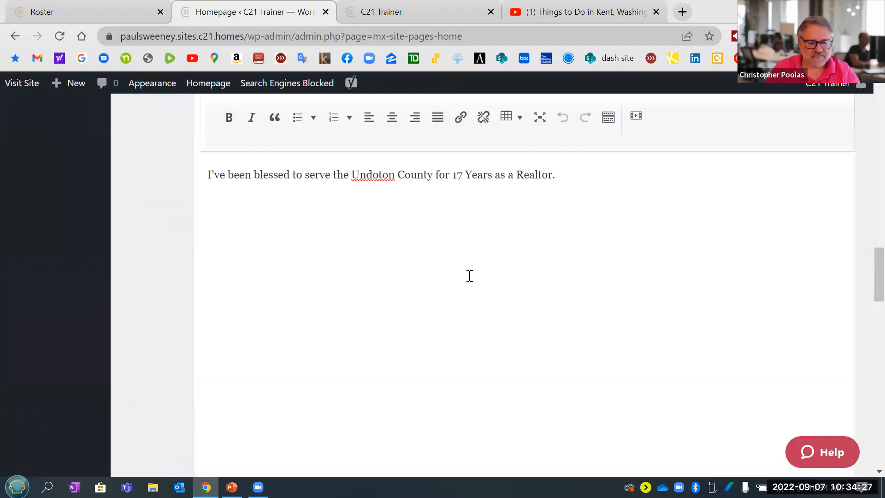
scroll(469, 276, up, 1)
drag(578, 245, 138, 241)
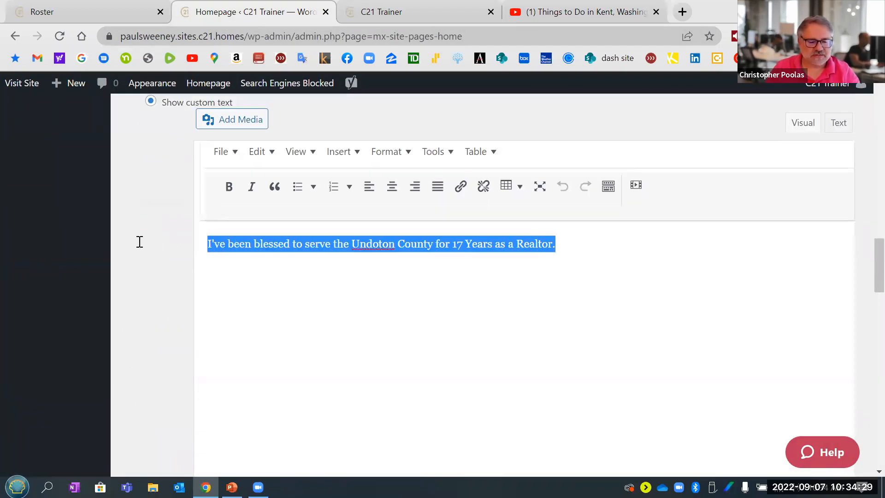
key(BackSpace)
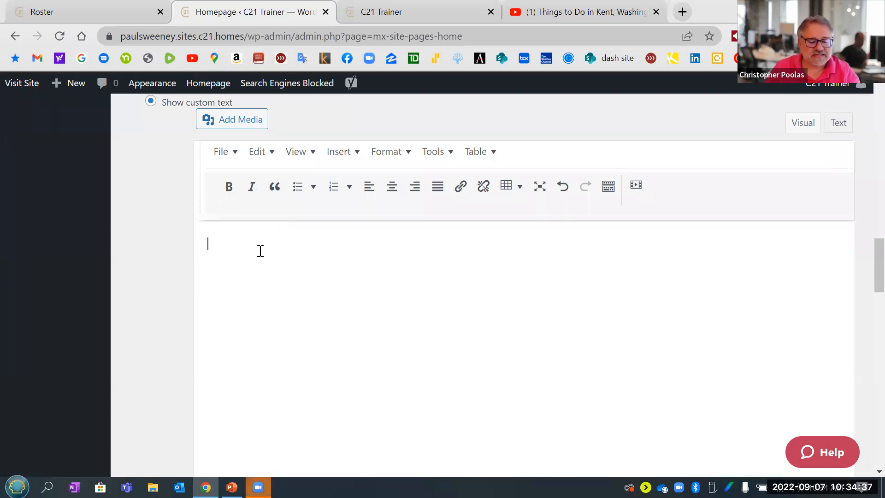
Write a block-quoted client testimonial in the Welcome Text, naming the agent and continuing "was the best Realtor I've ever worked with"
click(274, 194)
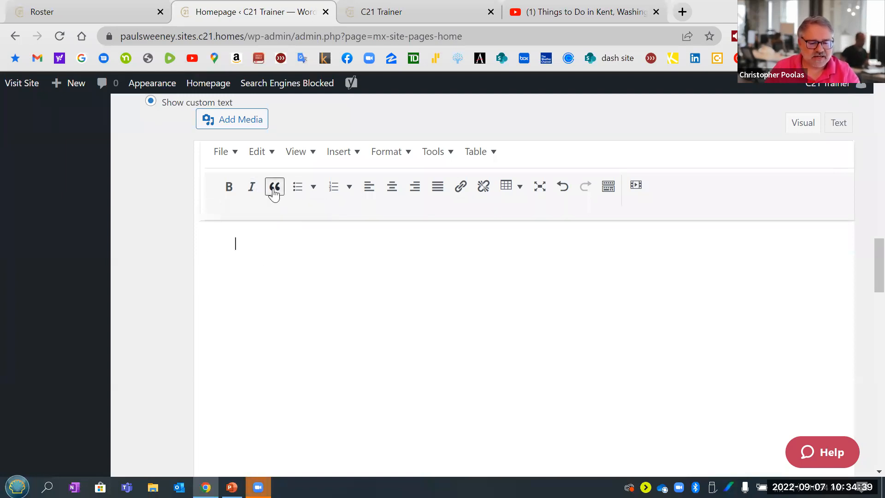
text(D)
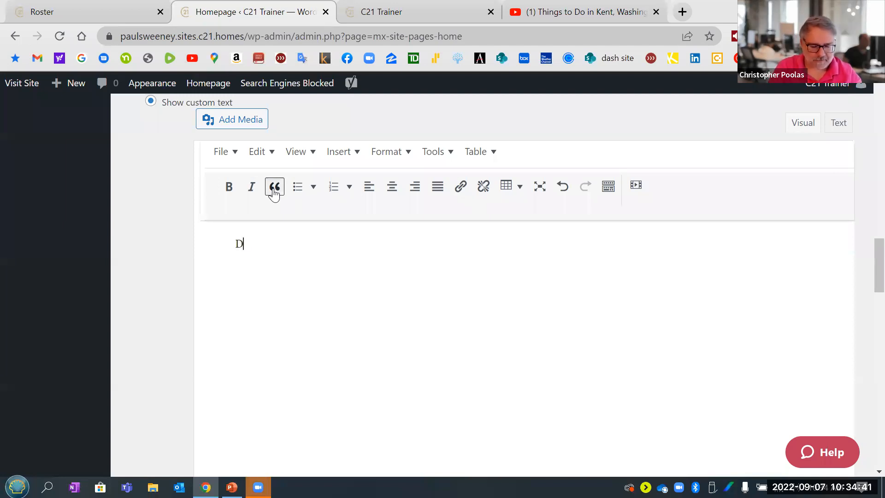
key(BackSpace)
key(BackSpace)
click(273, 192)
text(David was)
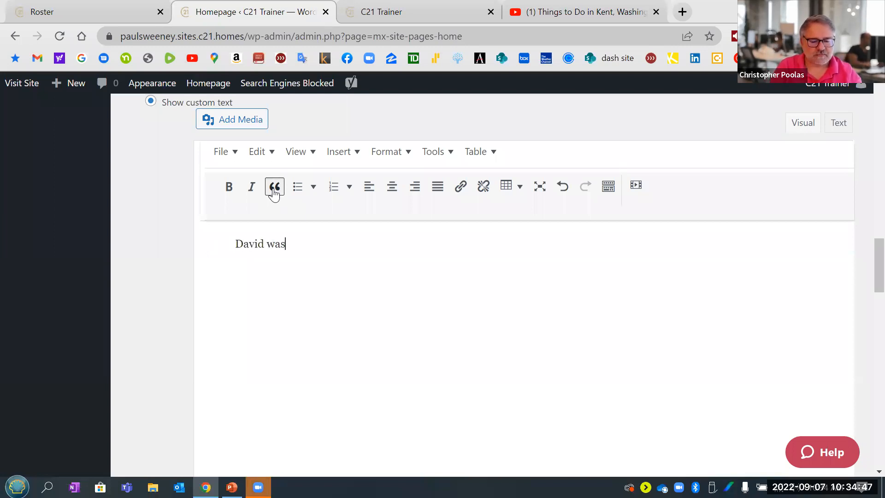
text( the bes)
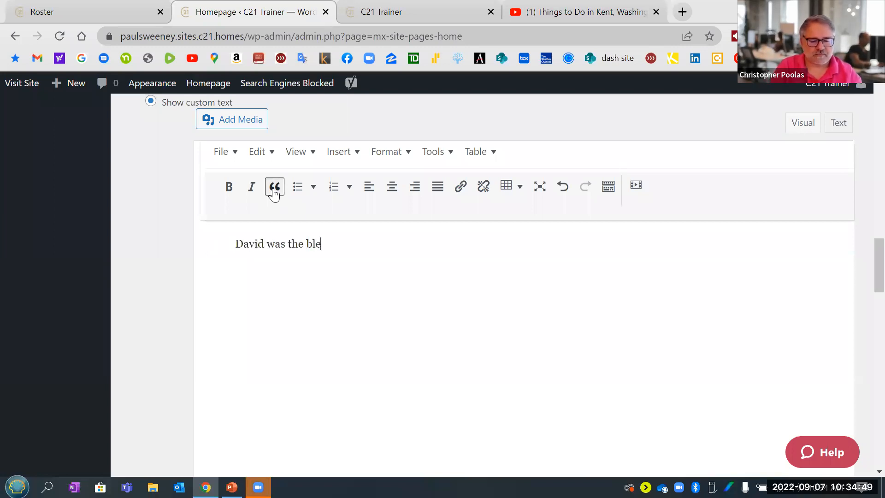
text(t Rea)
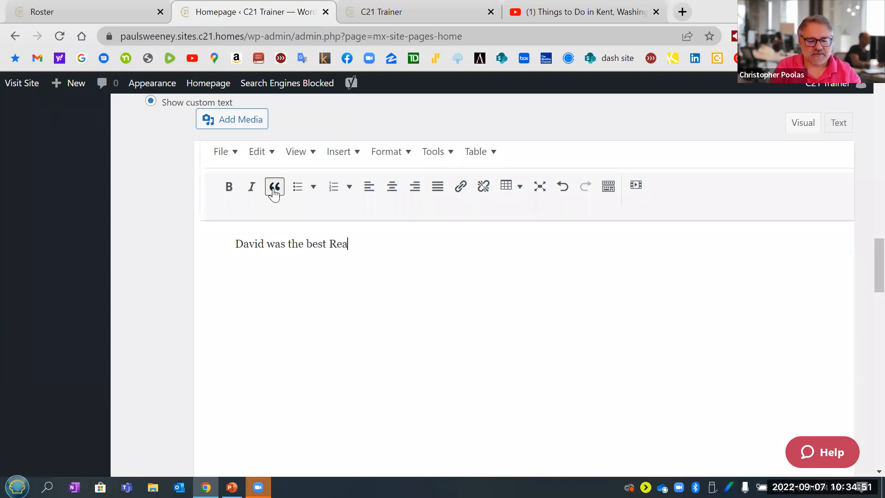
text(ltor )
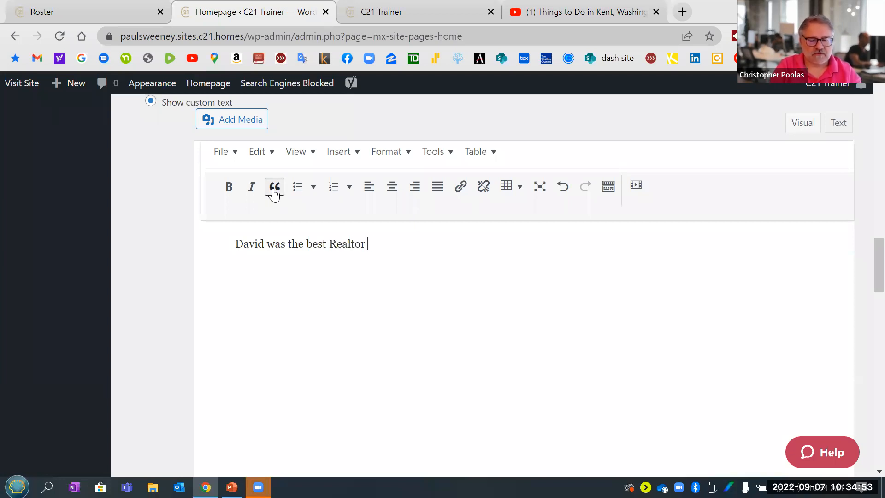
text(I've ever wor)
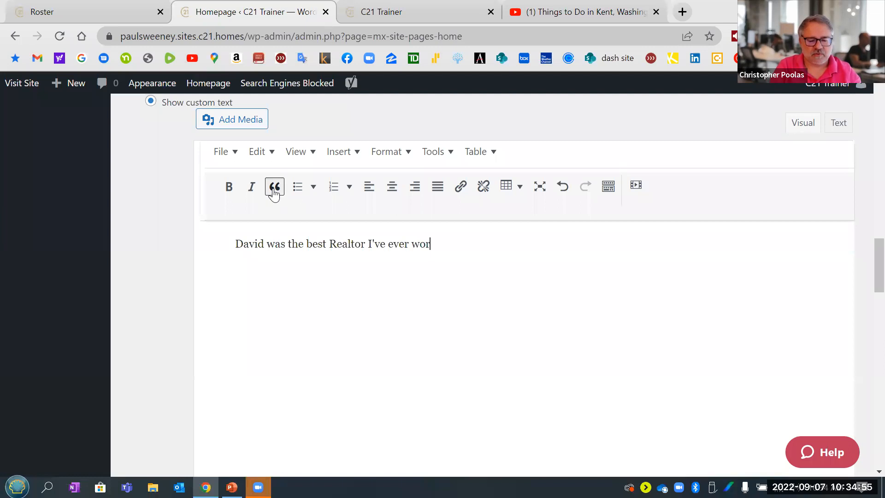
text(ked with)
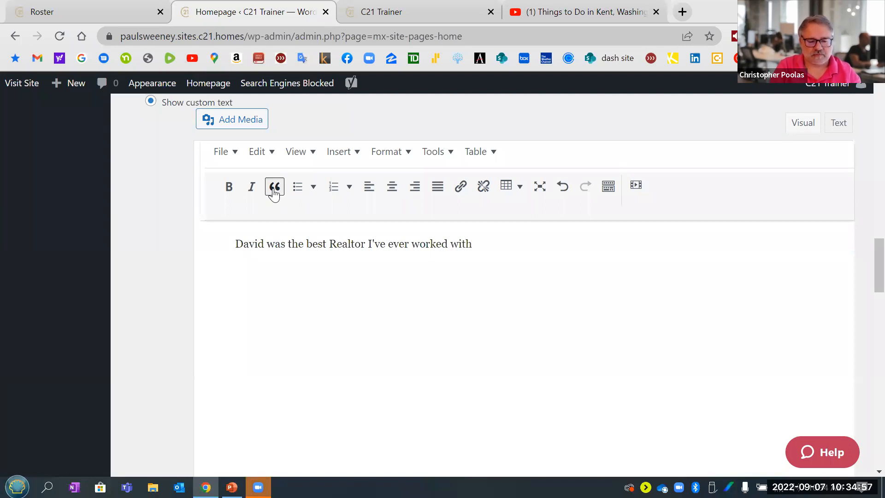
Extend the quoted testimonial with ", and we move a lot!" and add a second paragraph reading "Highly Recommend"
text(, and th)
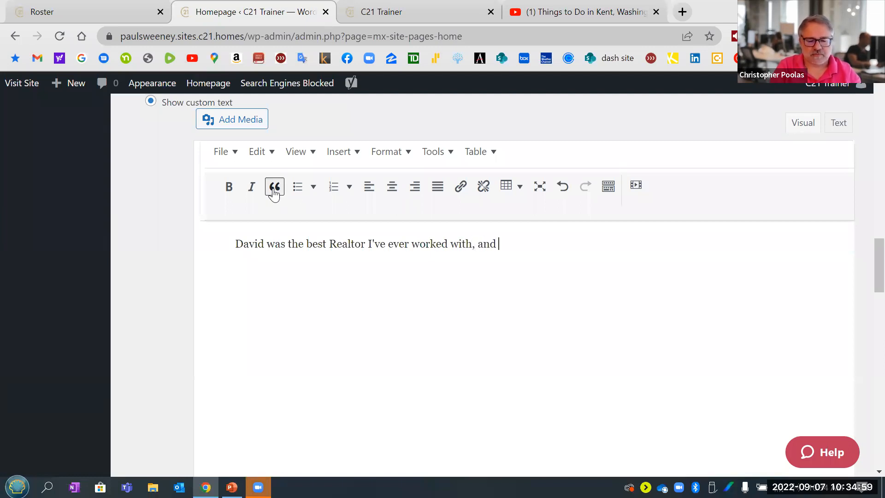
key(BackSpace)
key(BackSpace)
text(we've)
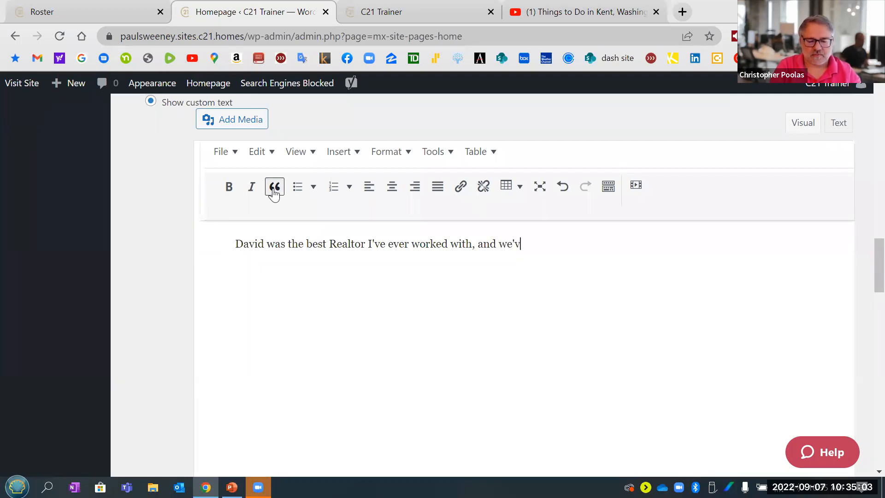
key(BackSpace)
key(BackSpace)
text(move a lot!)
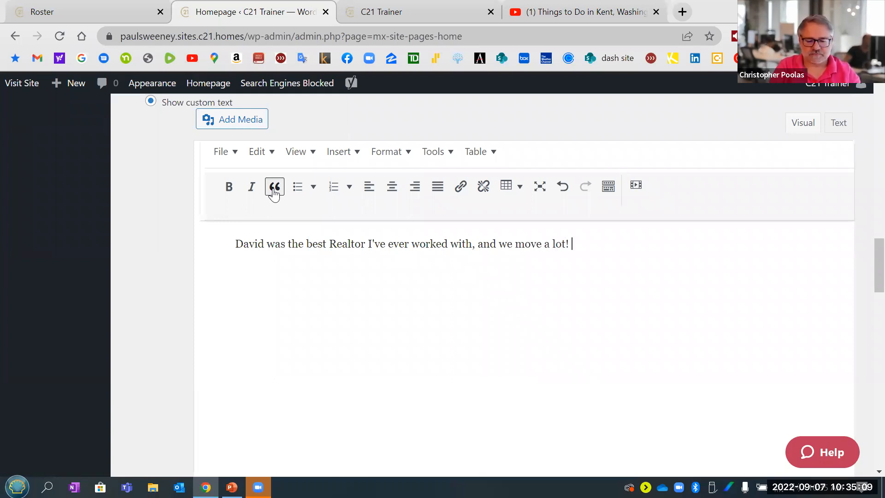
key(Return)
text(Hi)
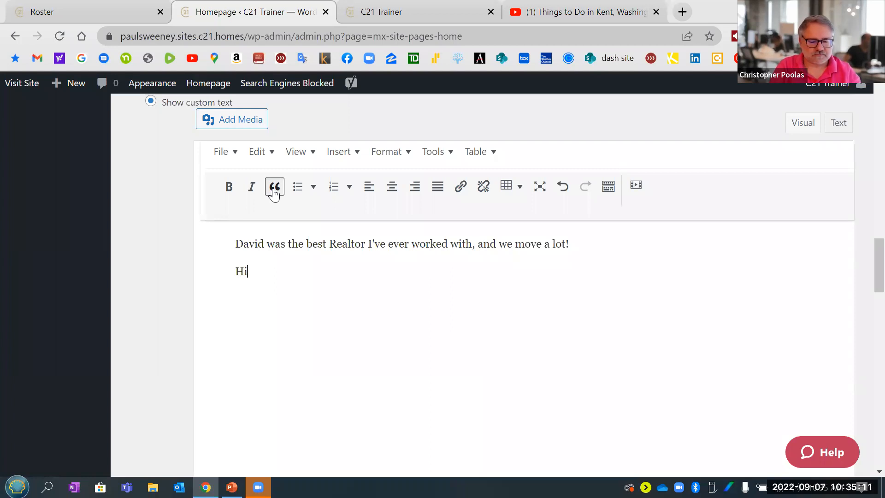
text(ghly Recommend)
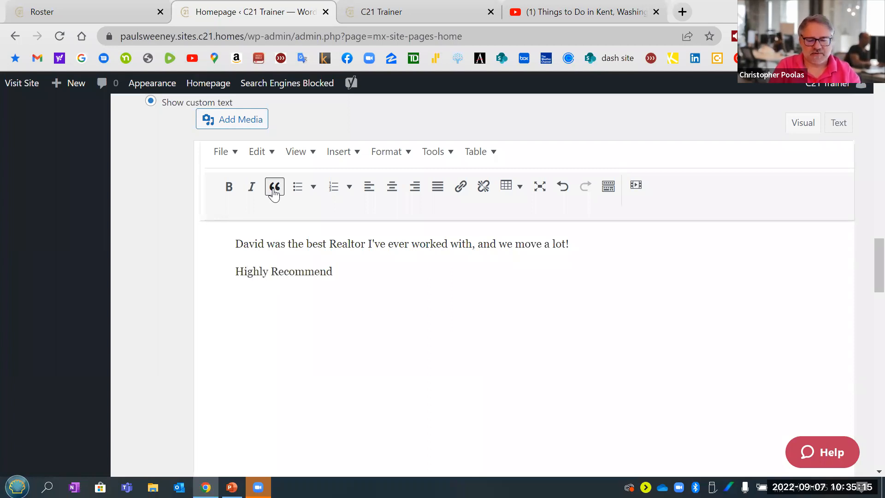
Select both testimonial paragraphs in the Welcome Text and try bold formatting on them
scroll(364, 258, down, 3)
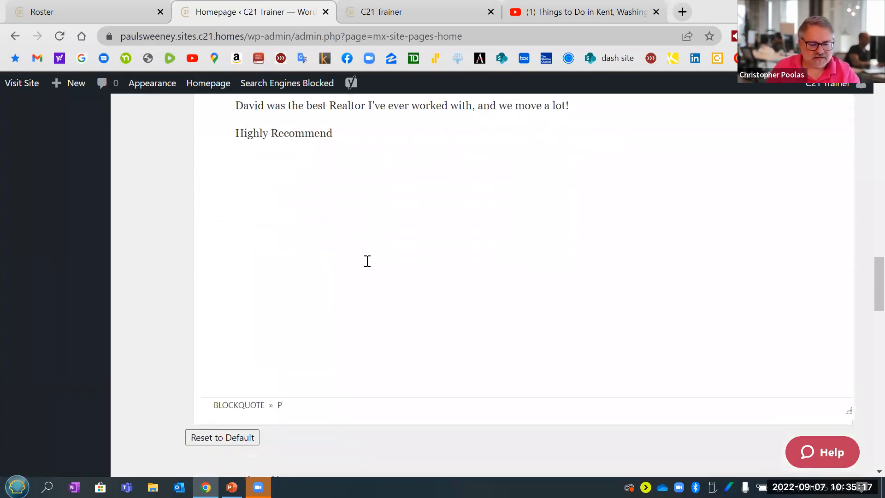
scroll(365, 259, down, 2)
scroll(325, 237, up, 6)
drag(363, 194, 200, 172)
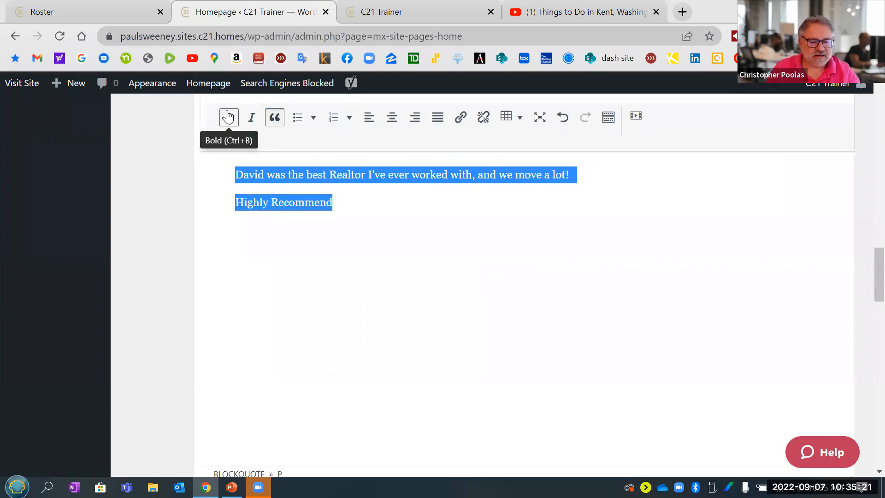
click(228, 117)
click(229, 116)
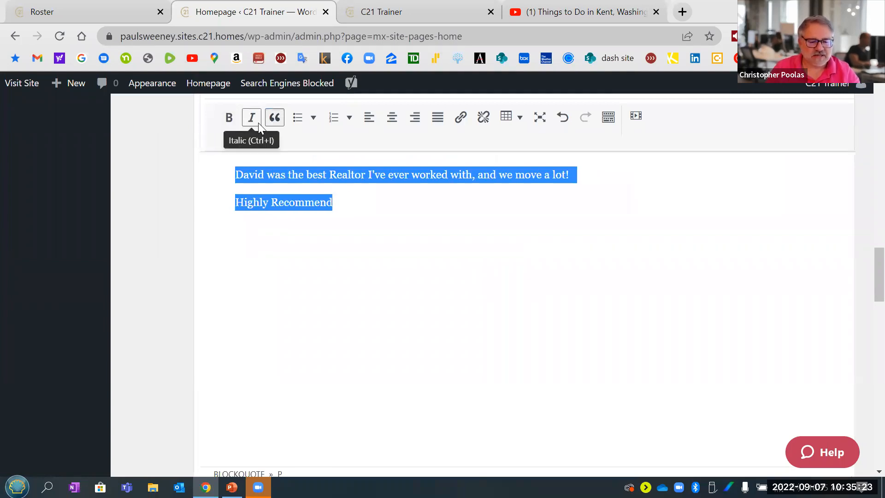
Review the Welcome Text editor's insert, view and table options, and inspect the testimonial's HTML source code without changing it
scroll(448, 168, up, 3)
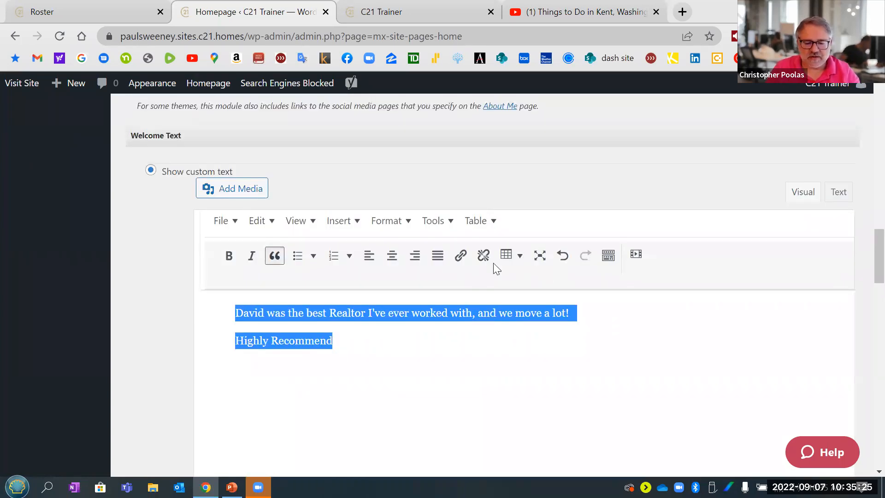
click(341, 222)
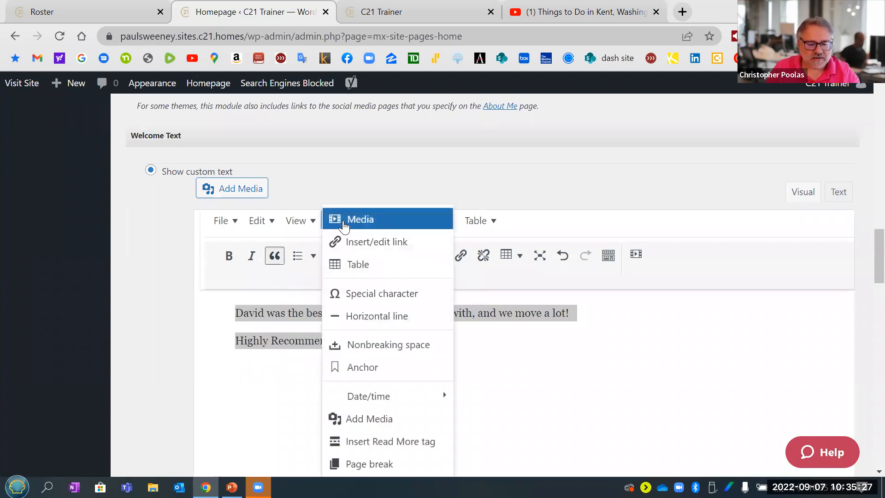
click(293, 221)
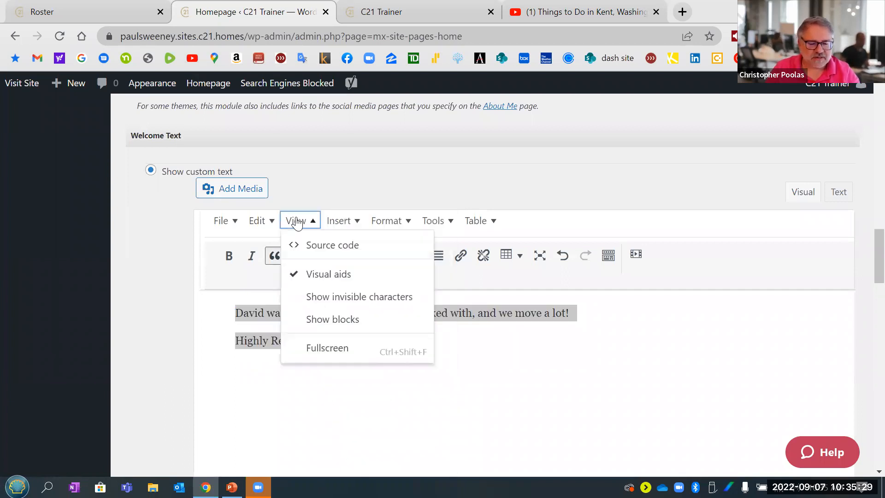
mouse_move(327, 221)
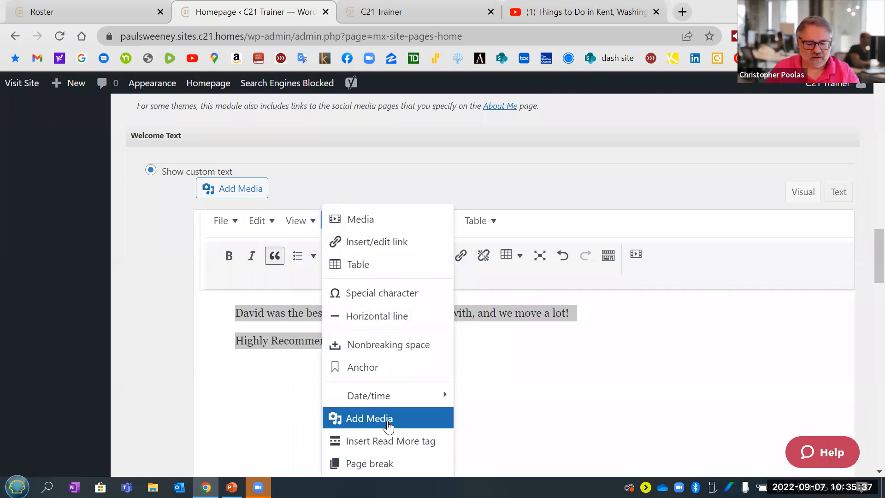
mouse_move(431, 224)
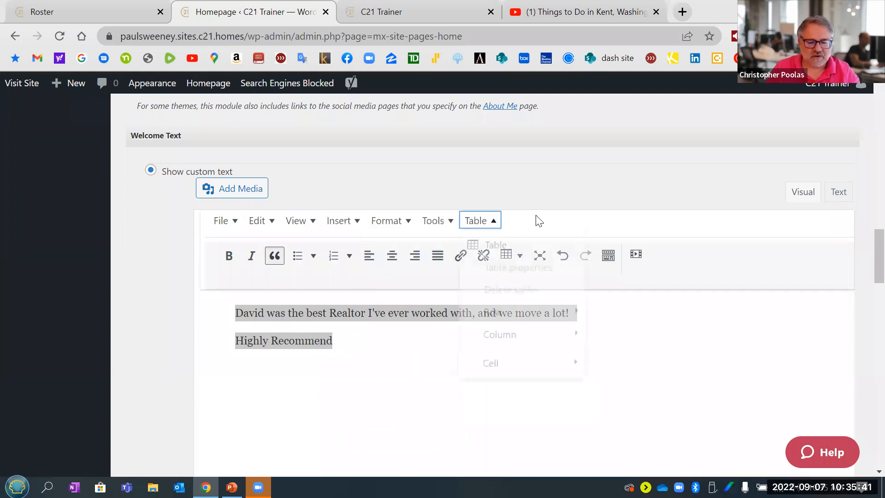
click(450, 246)
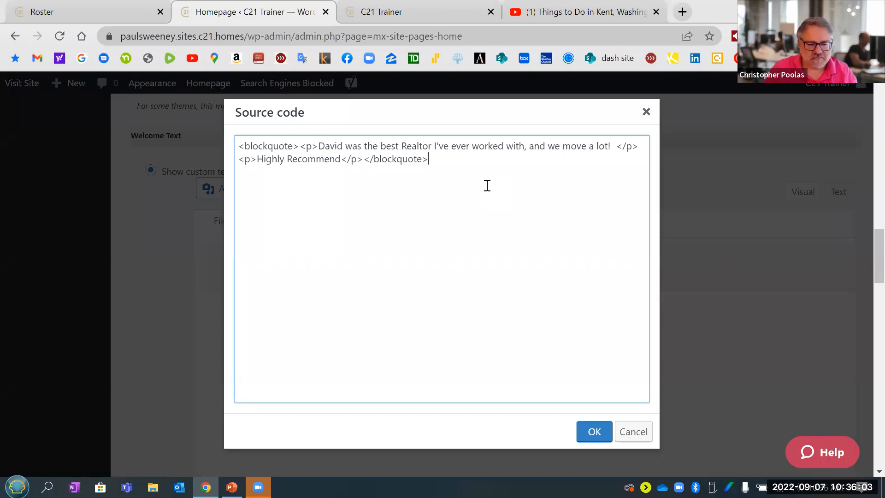
click(646, 112)
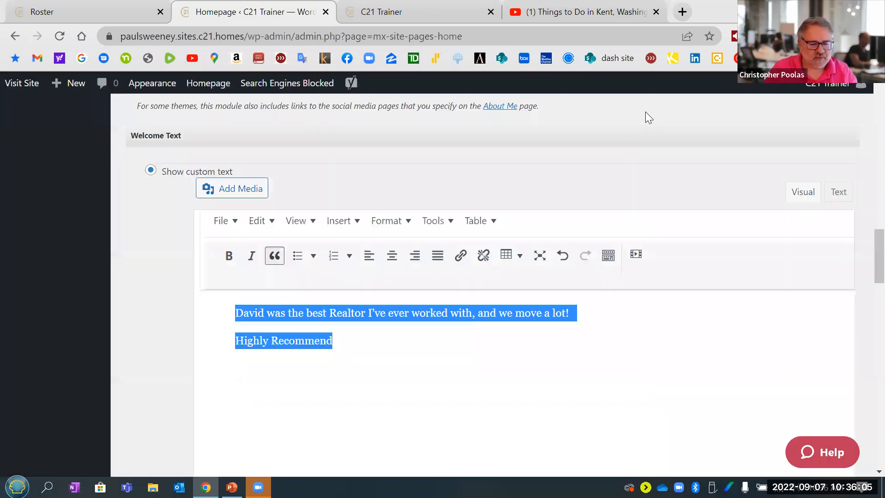
Open the Beaver Themer Docs page of the Beaver Builder Knowledge Base in a new browser tab
scroll(229, 182, up, 15)
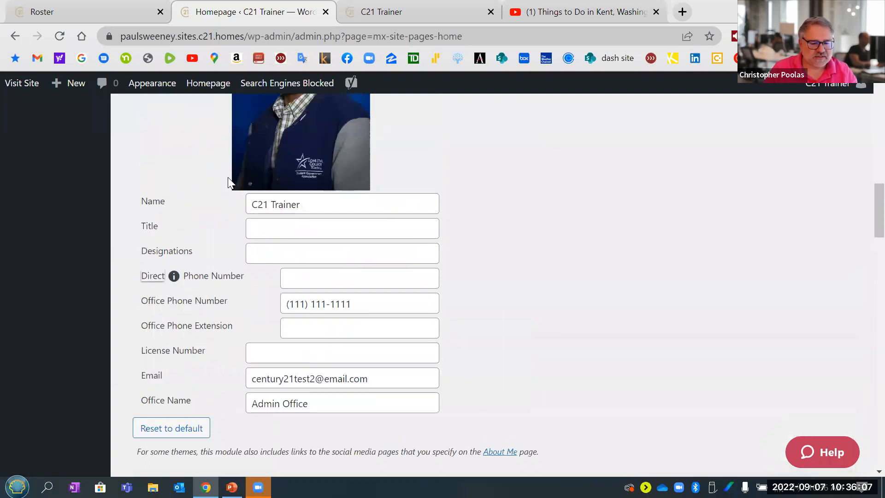
scroll(228, 177, up, 5)
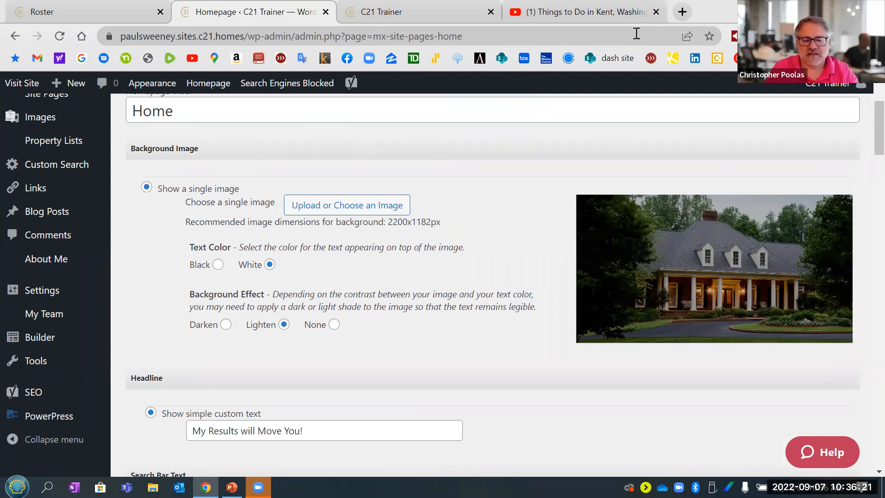
click(691, 13)
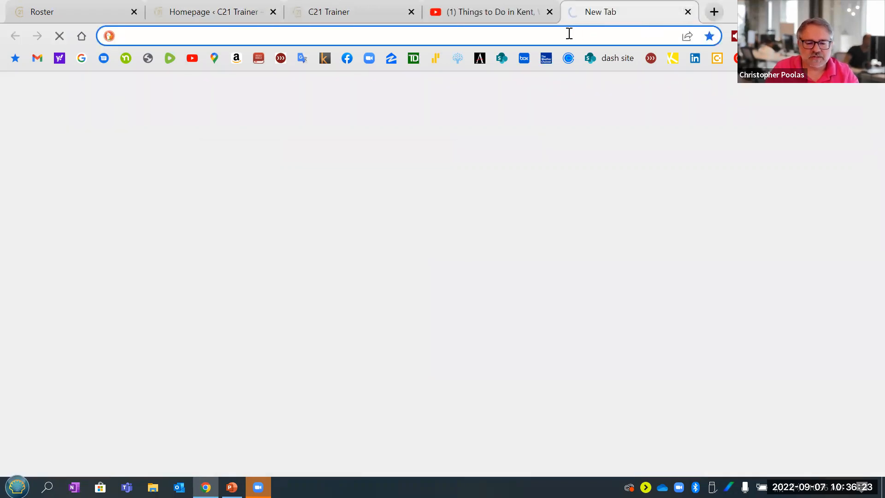
text(beaver)
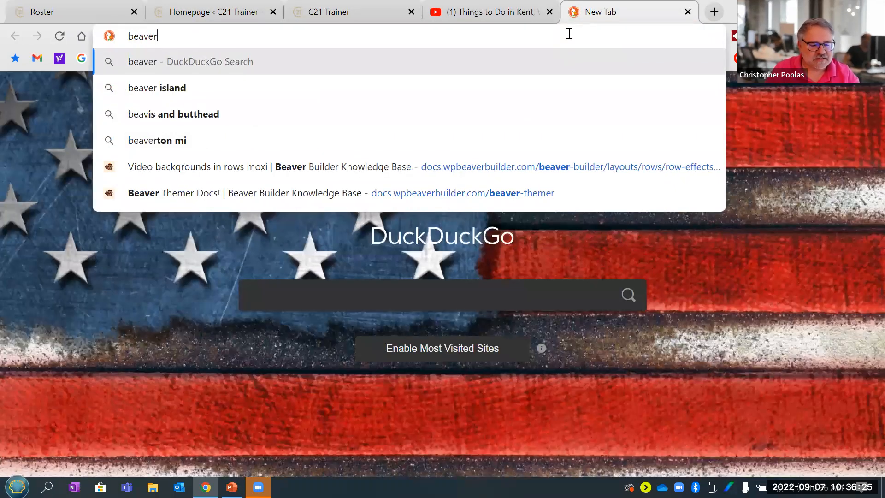
click(340, 191)
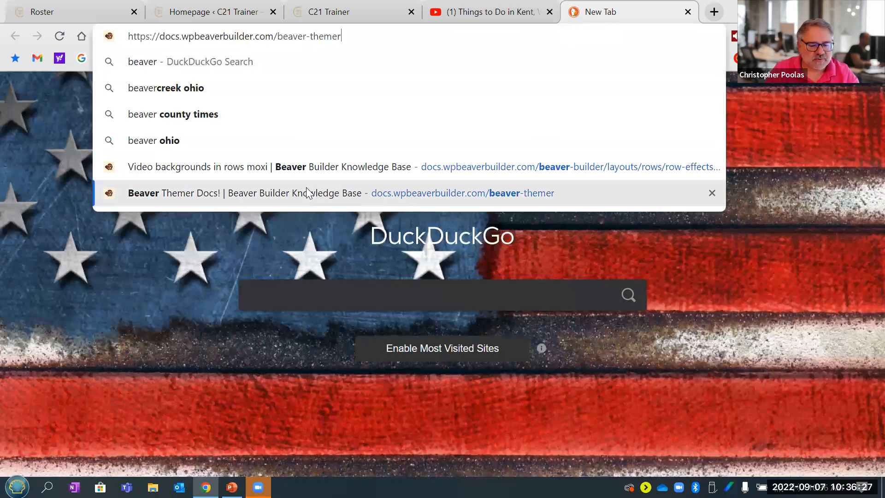
click(325, 36)
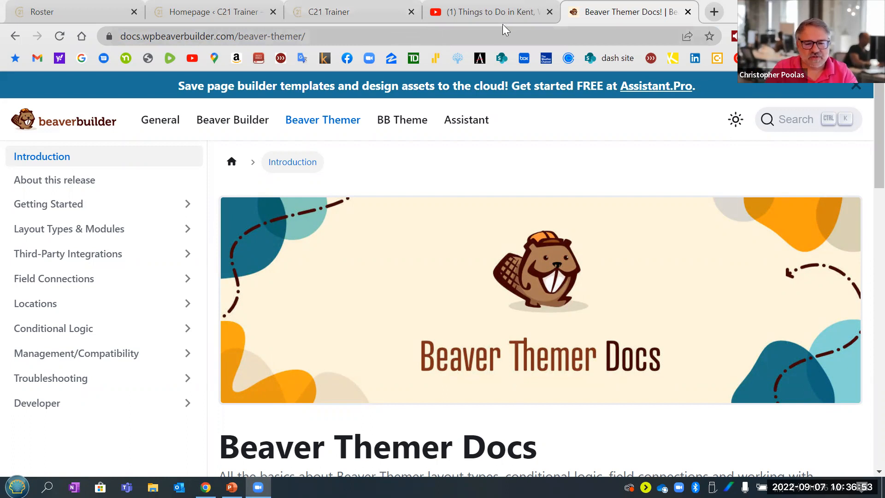
mouse_move(484, 15)
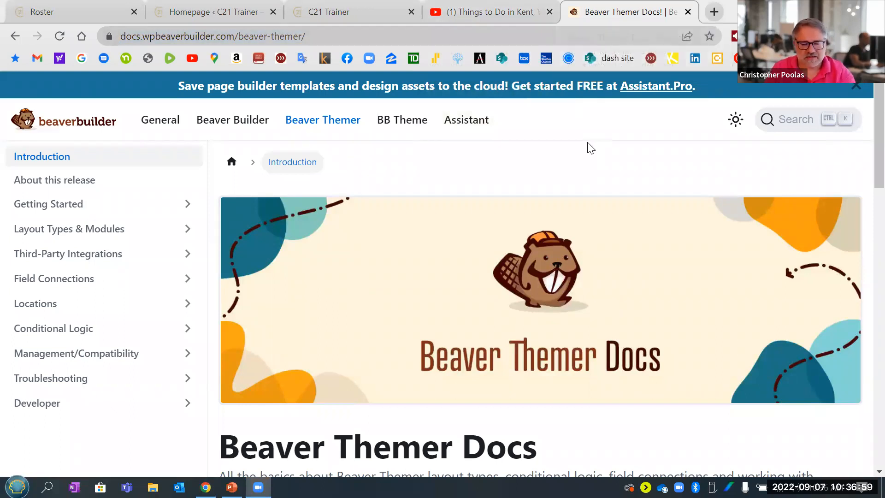
Open the Beaver Builder article "Video backgrounds in rows" in another new tab and review its background video source and settings sections
click(714, 12)
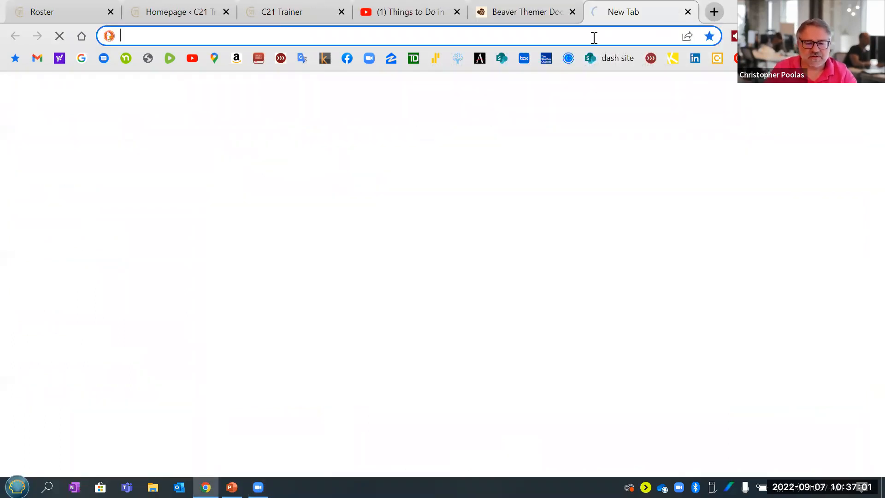
text(beav)
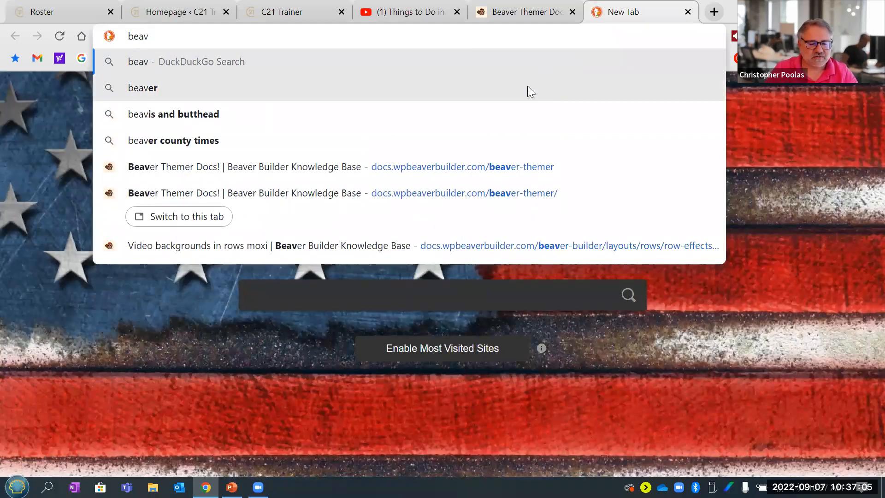
click(340, 245)
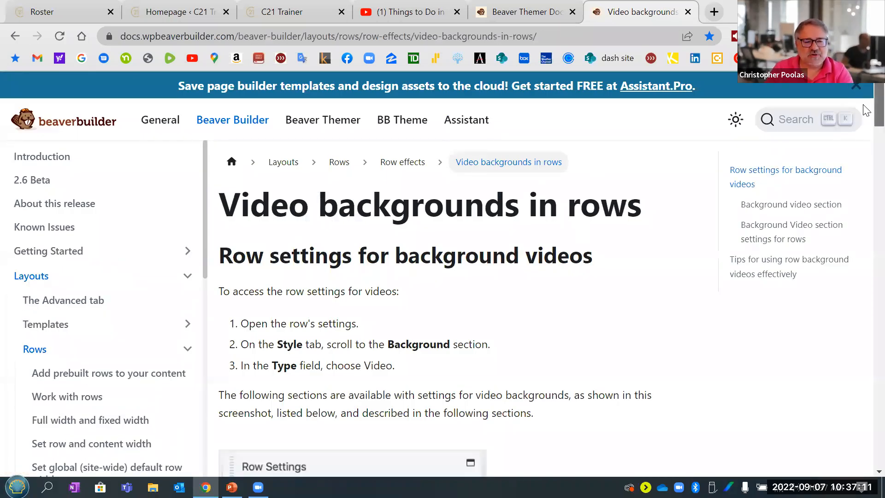
scroll(865, 112, down, 1)
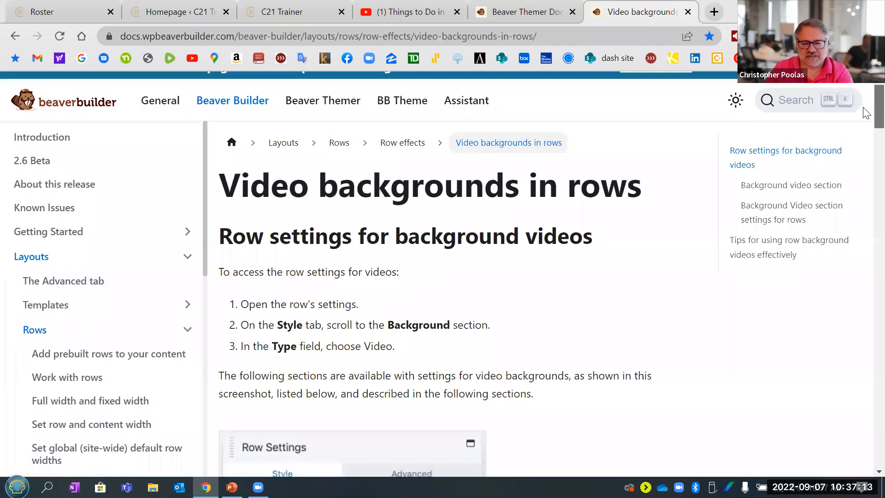
scroll(865, 103, up, 1)
scroll(864, 124, down, 15)
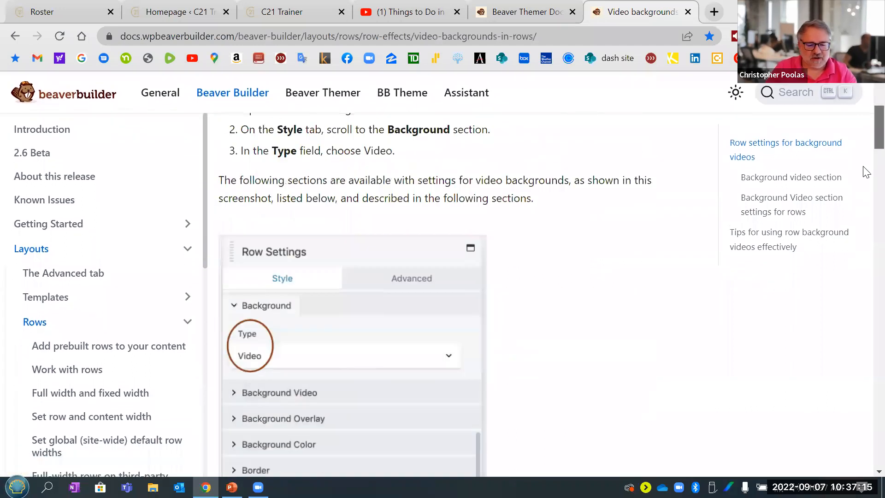
scroll(865, 193, down, 15)
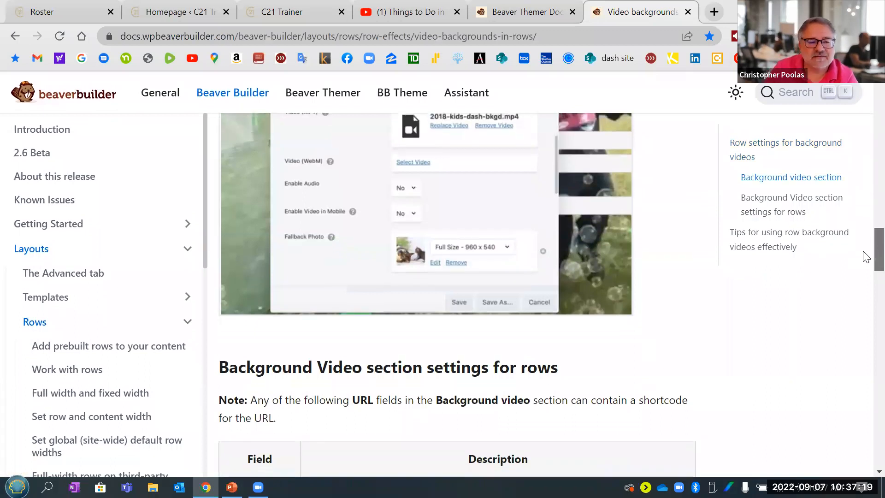
scroll(866, 267, down, 4)
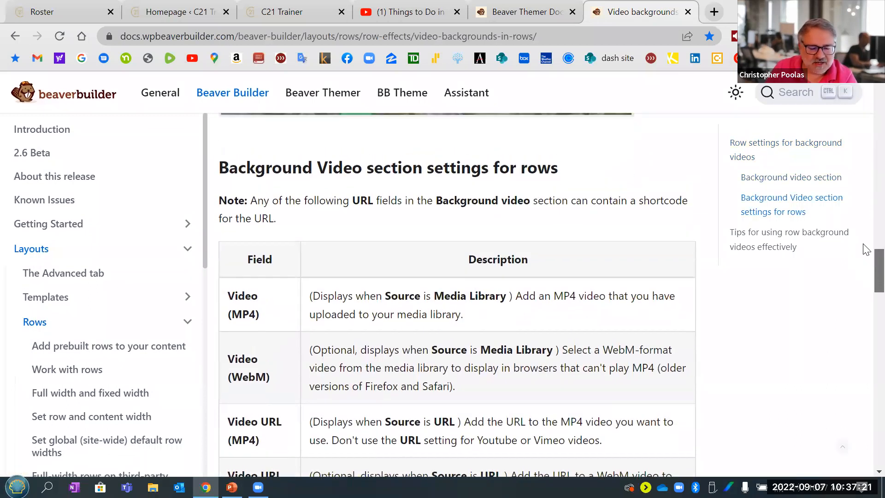
scroll(864, 249, up, 10)
scroll(867, 217, up, 5)
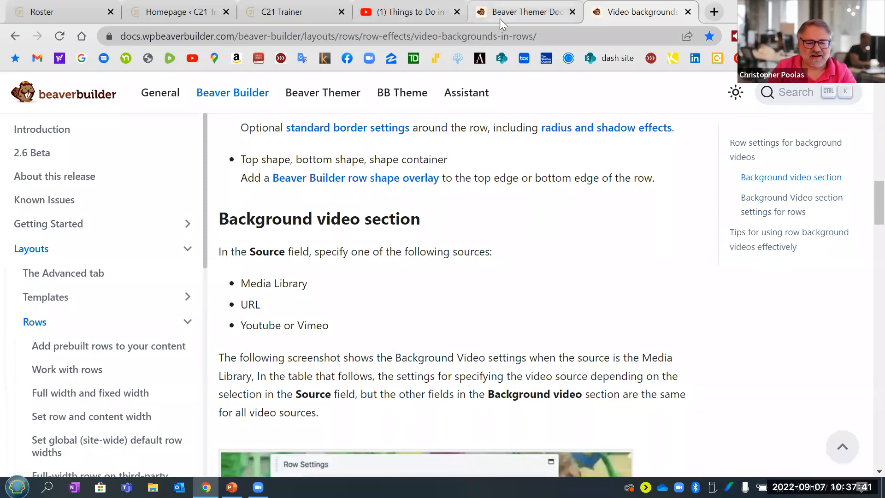
Return to the homepage settings and view the Property List choices offered in the Featured Properties Module
click(163, 14)
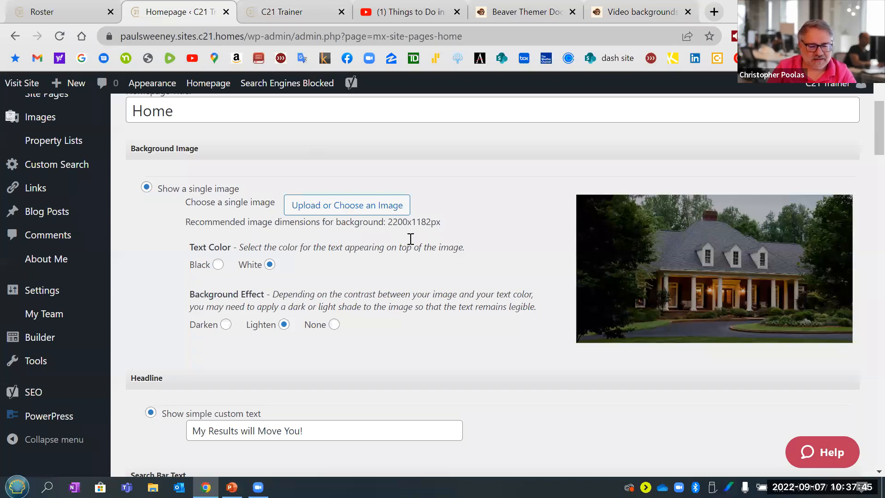
scroll(481, 319, down, 6)
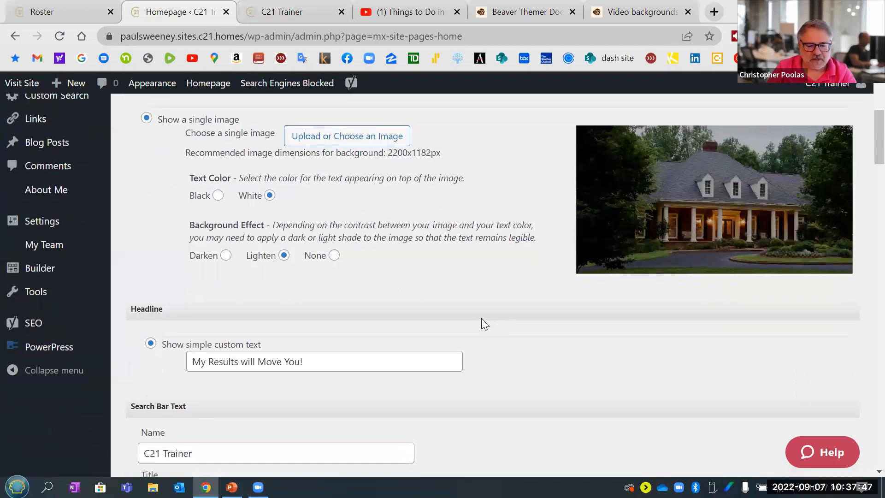
scroll(481, 318, down, 15)
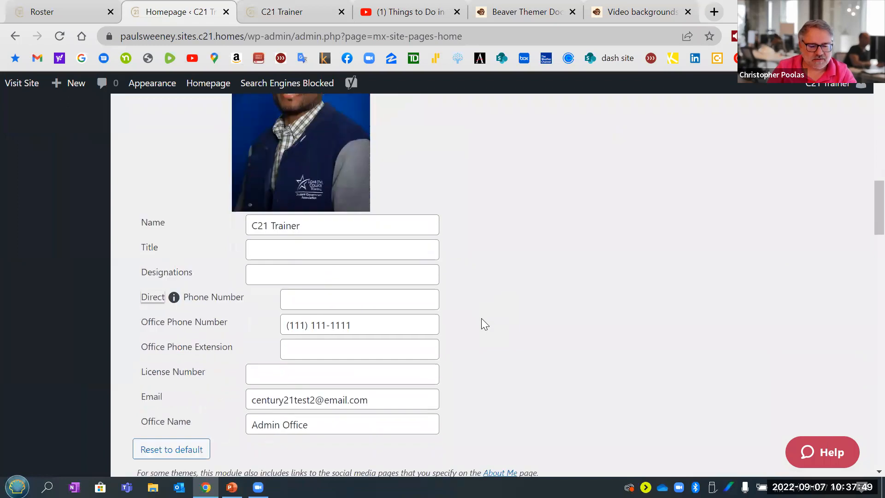
scroll(482, 318, down, 3)
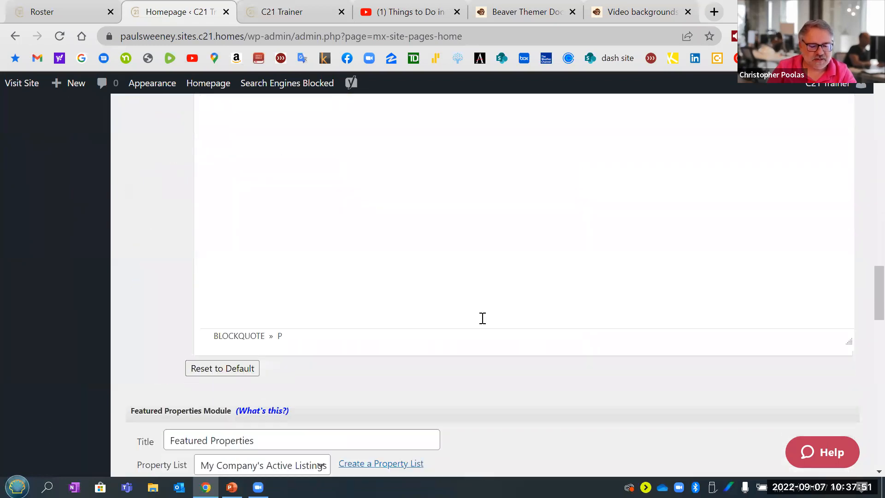
scroll(483, 318, down, 3)
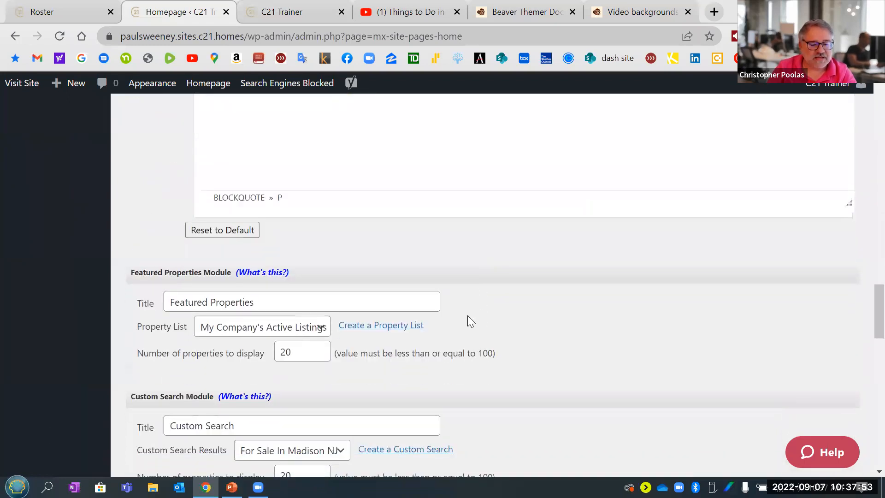
click(324, 330)
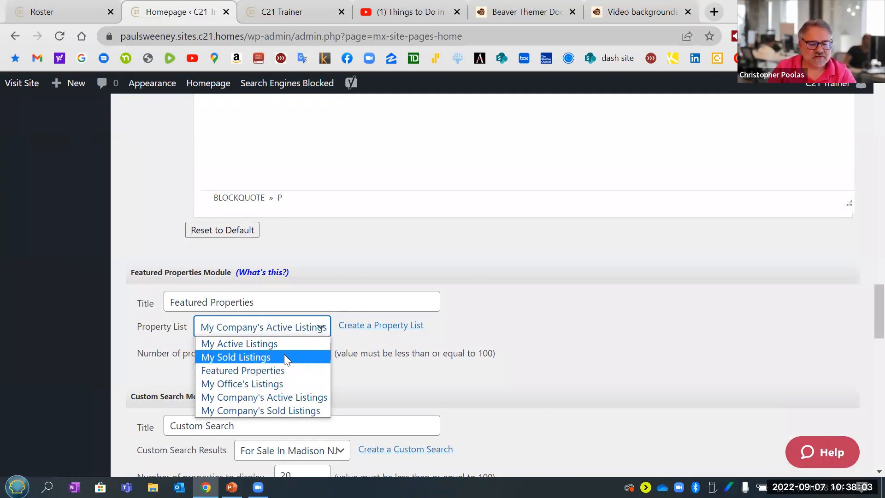
click(479, 316)
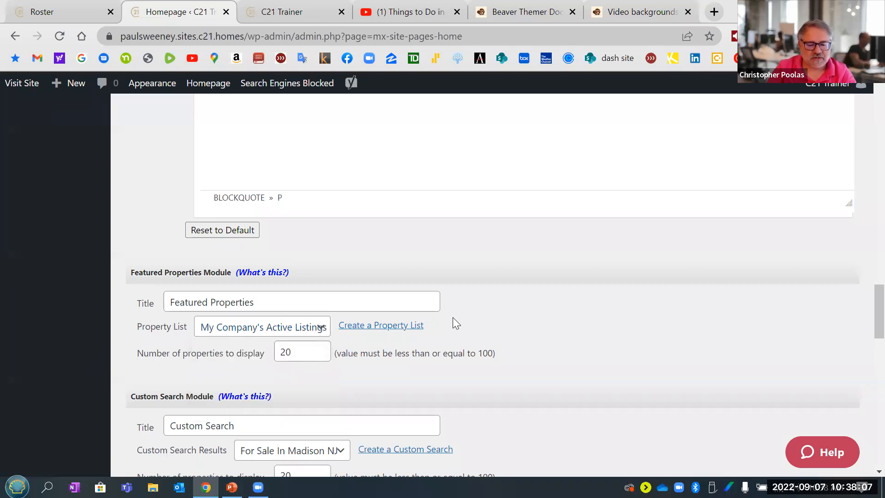
Try to open property list creation from the Featured Properties Module, but stay on the homepage settings and go back to the Welcome Text
click(387, 325)
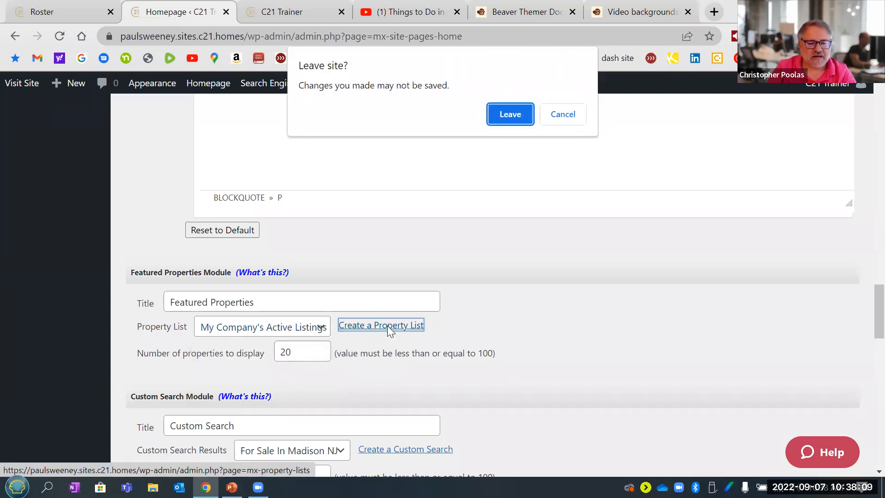
click(569, 114)
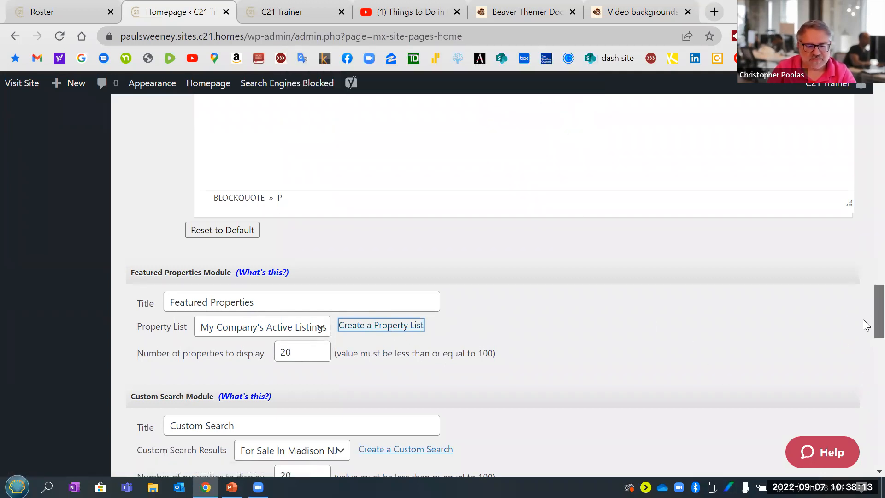
scroll(865, 318, down, 10)
scroll(865, 253, up, 2)
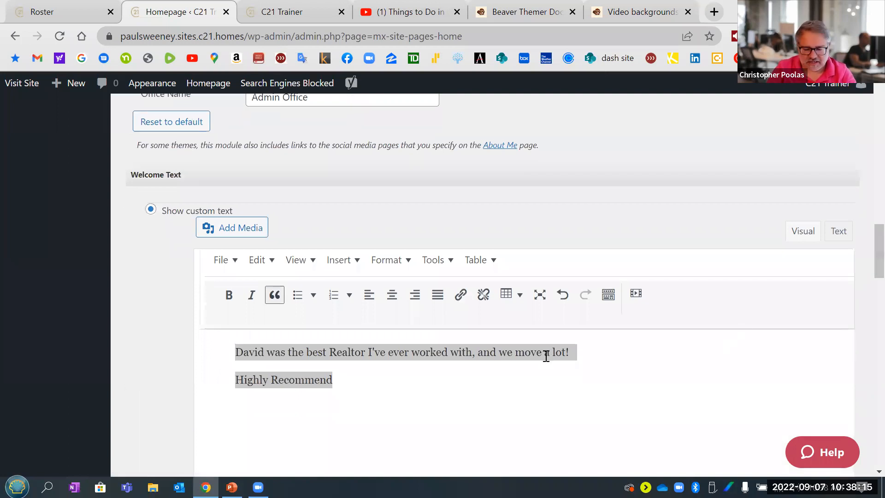
Delete the whole two-line testimonial from the custom Welcome Text
key(ctrl+a)
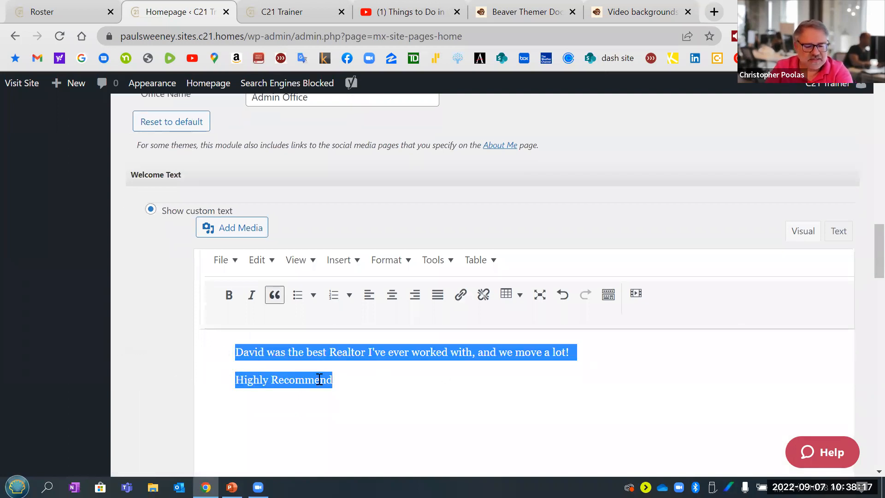
key(Delete)
scroll(863, 263, up, 10)
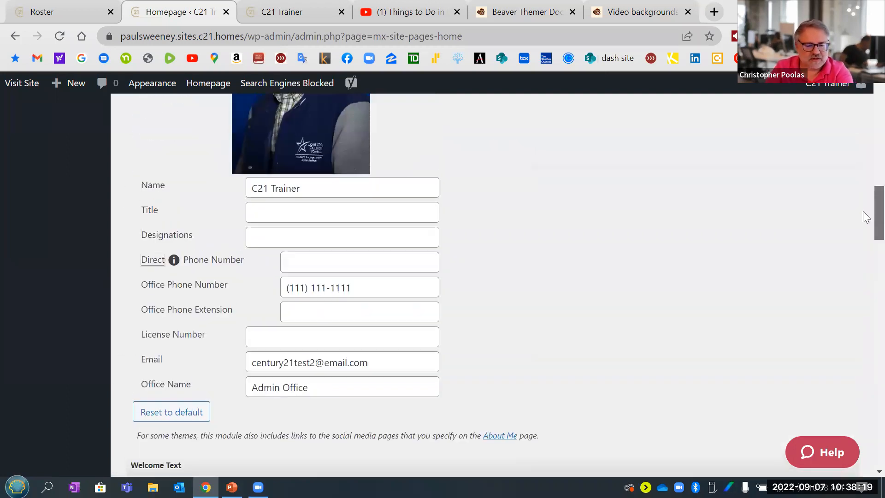
scroll(866, 150, up, 4)
scroll(864, 235, down, 15)
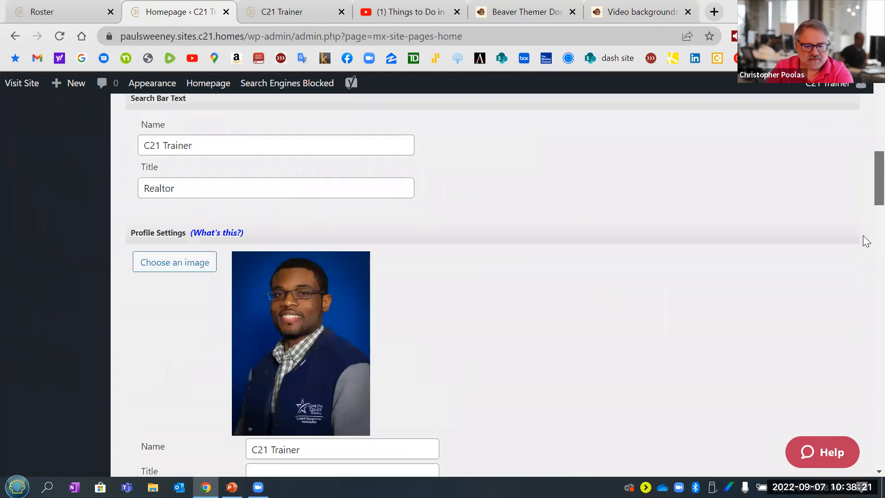
scroll(863, 267, up, 6)
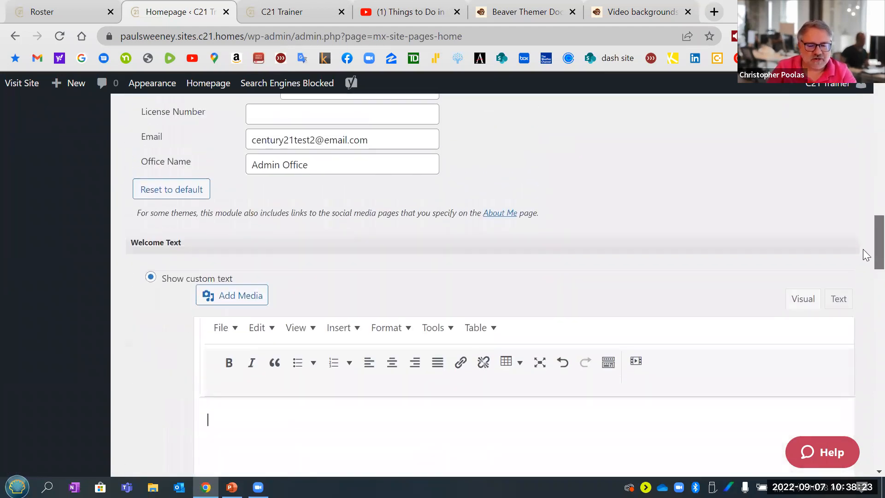
scroll(864, 230, up, 2)
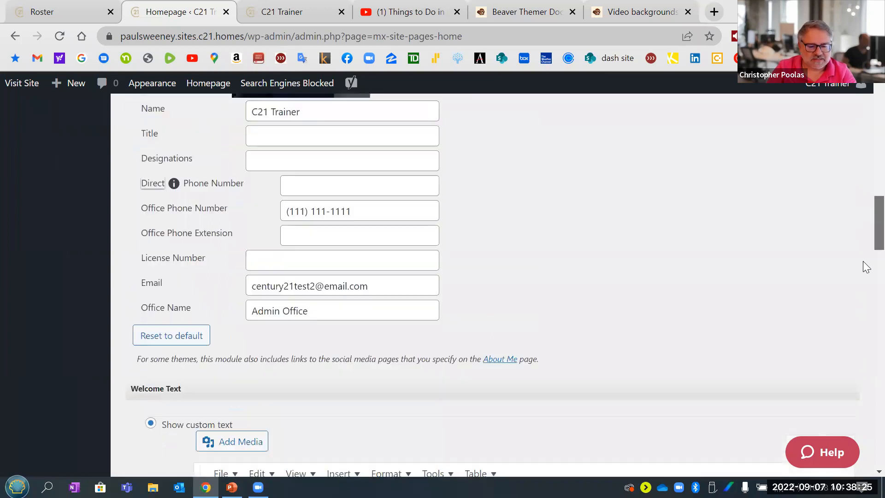
Open property list creation from the Featured Properties Module, leaving without saving, and review the existing property lists
scroll(865, 299, down, 13)
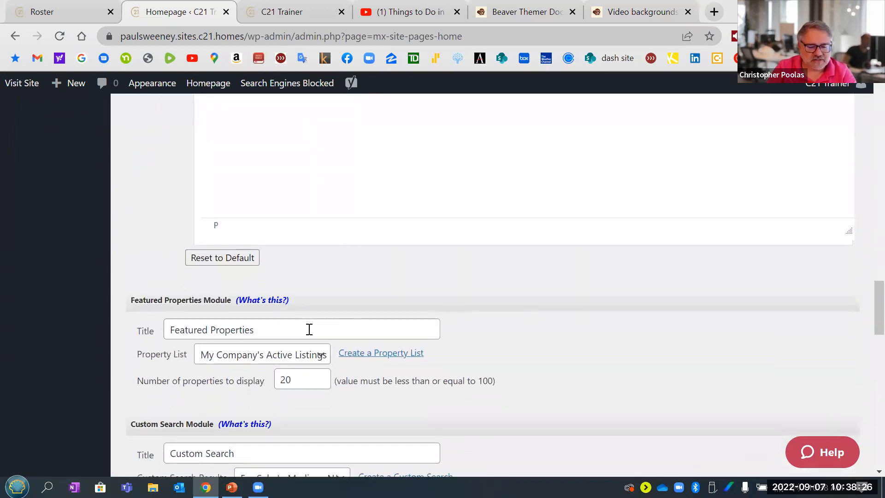
click(374, 352)
click(509, 138)
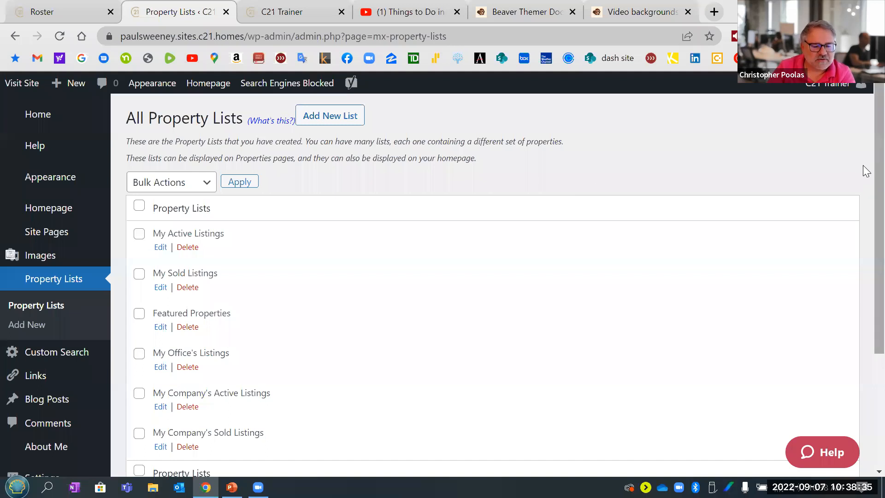
scroll(865, 143, down, 1)
scroll(864, 170, down, 2)
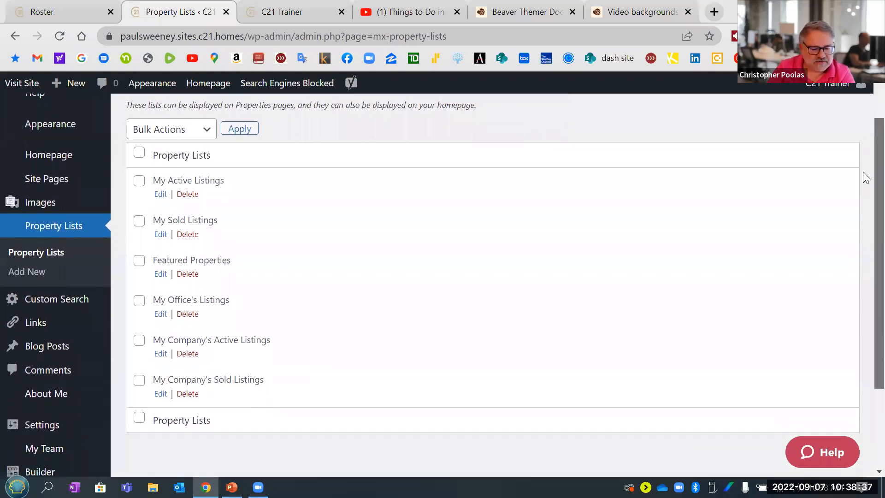
scroll(864, 115, up, 3)
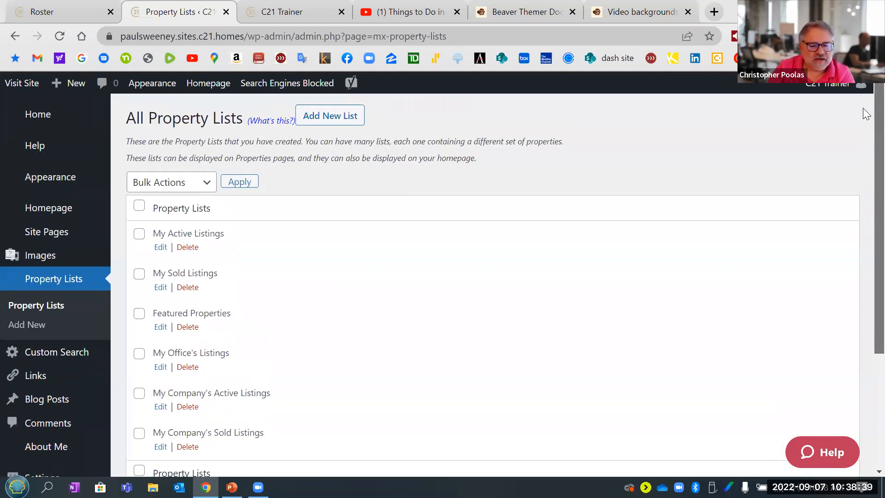
Start a new property list and review its feed options, MLS number entry and visible and hidden property sections
click(326, 116)
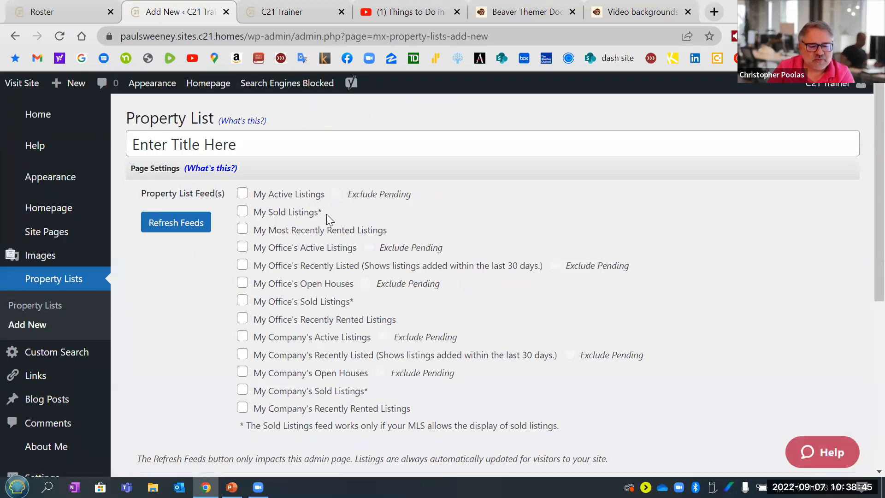
scroll(307, 344, down, 3)
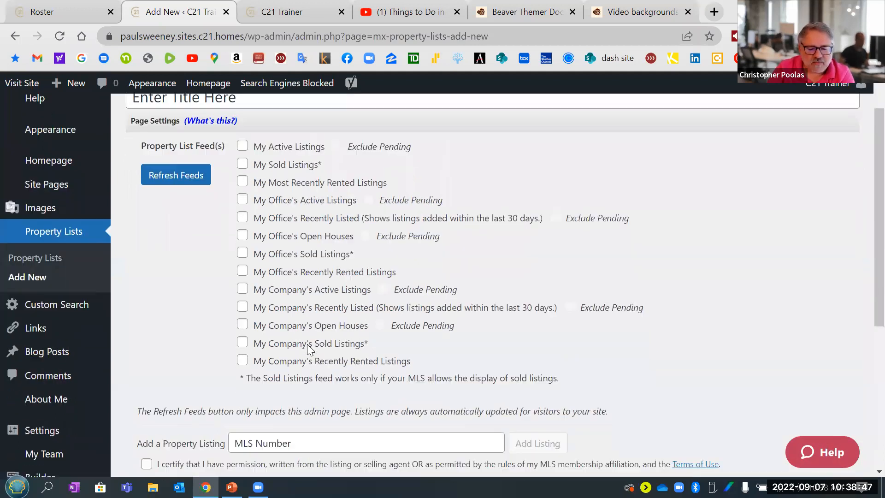
scroll(308, 344, down, 2)
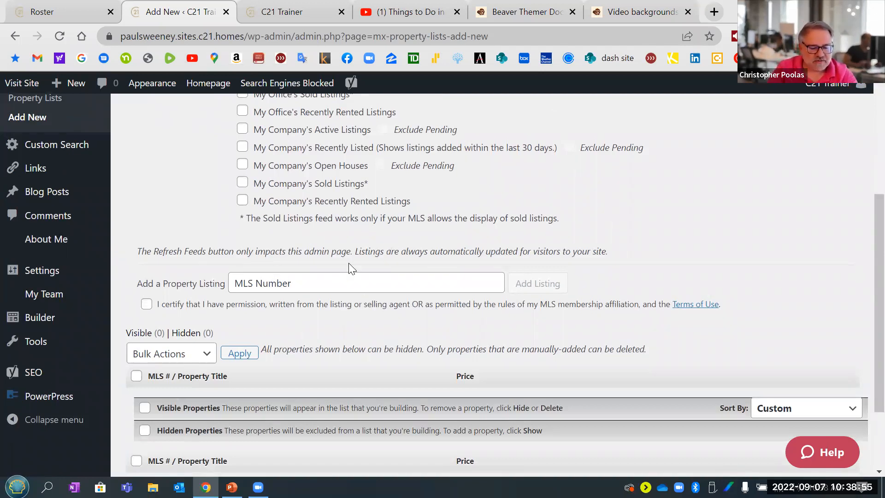
scroll(349, 263, down, 3)
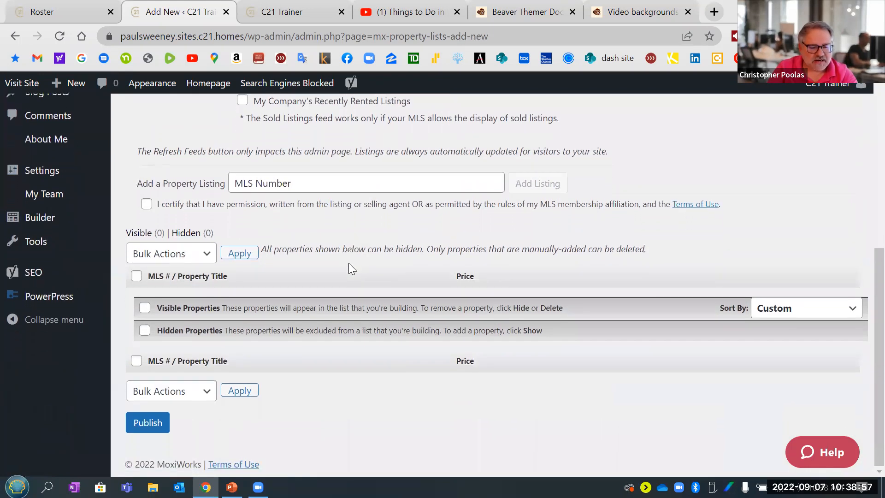
scroll(349, 265, up, 8)
scroll(349, 267, down, 3)
scroll(351, 268, up, 4)
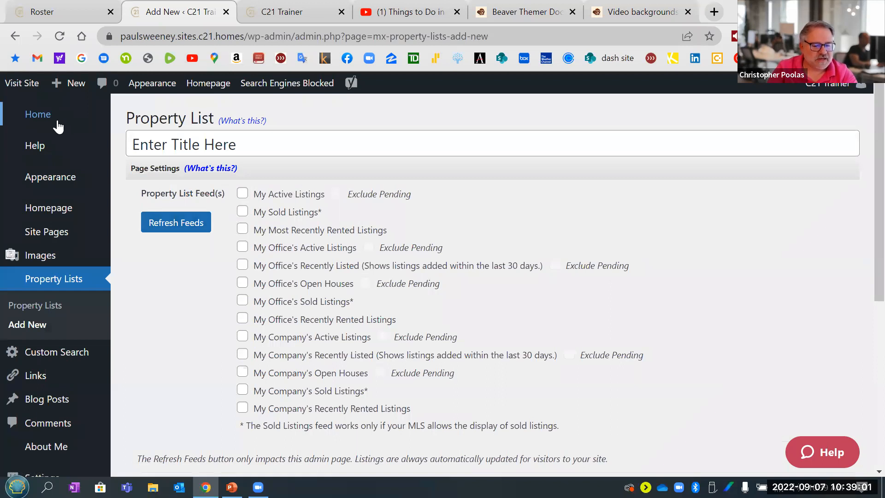
Return to the homepage settings and review the Featured Properties Module and Custom Search Module
click(15, 38)
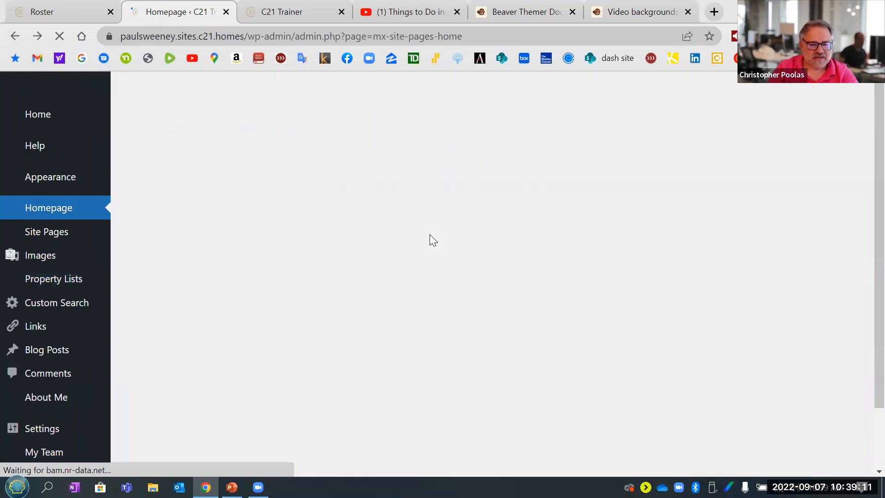
scroll(429, 240, down, 1)
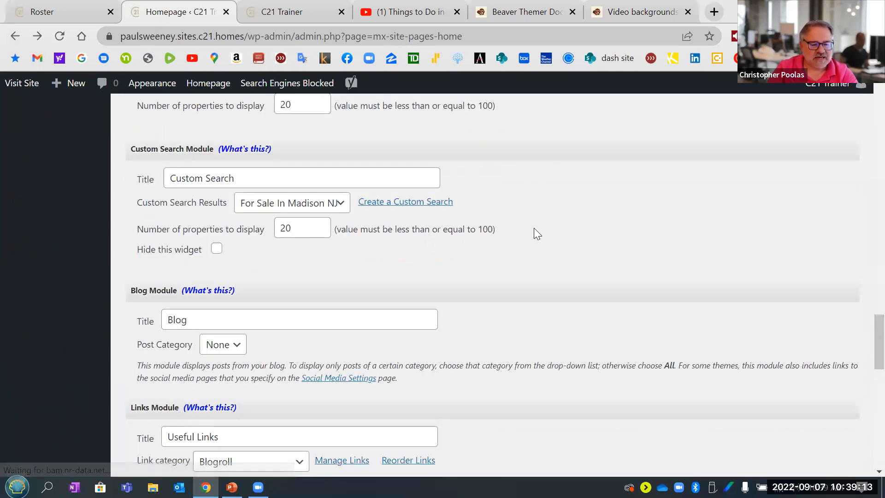
scroll(534, 229, up, 2)
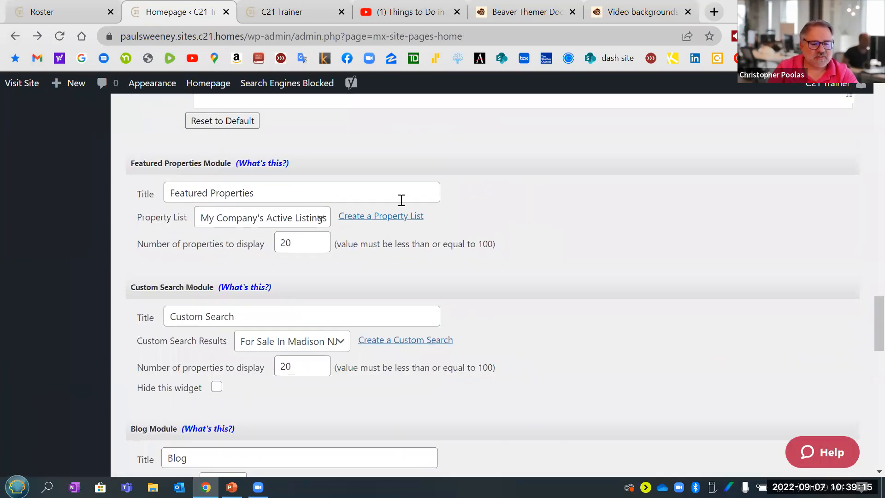
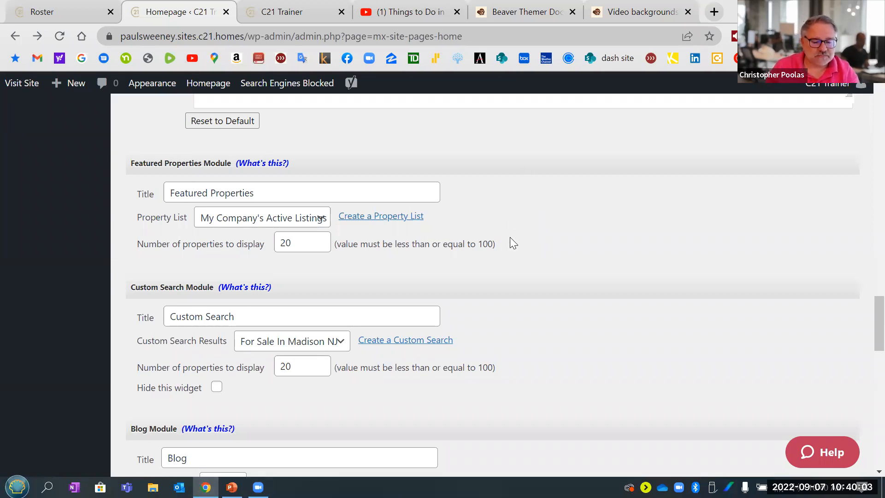
scroll(509, 236, up, 10)
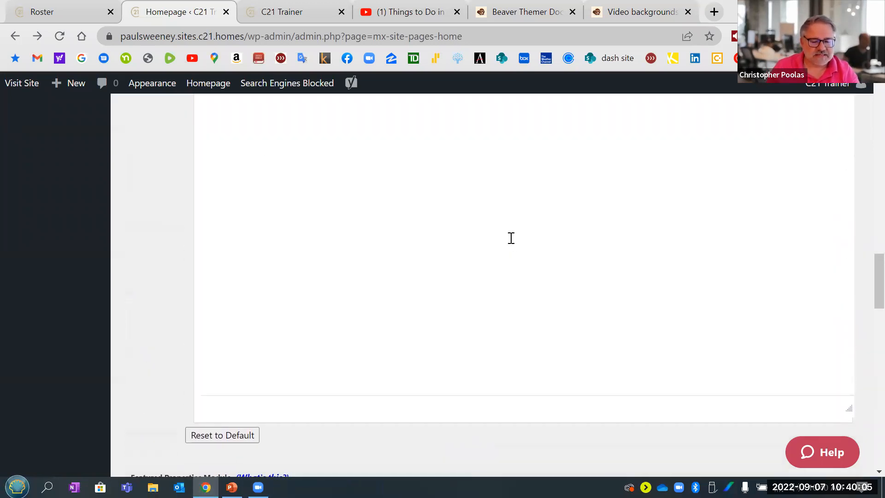
scroll(510, 237, down, 10)
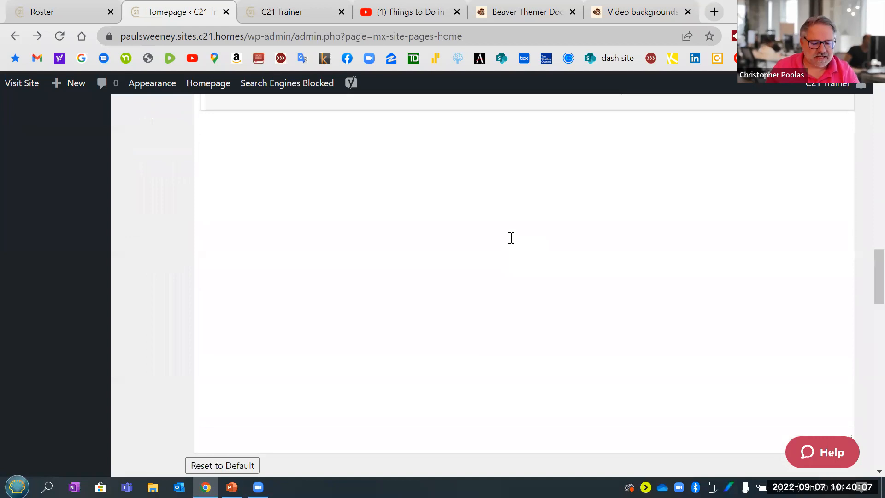
scroll(509, 236, down, 3)
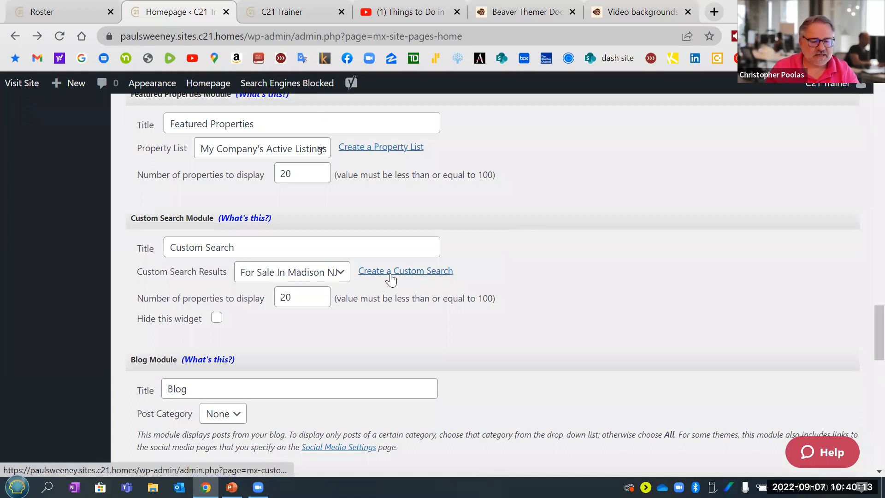
Open custom search creation from the Custom Search Module, leaving the homepage settings without saving
click(217, 319)
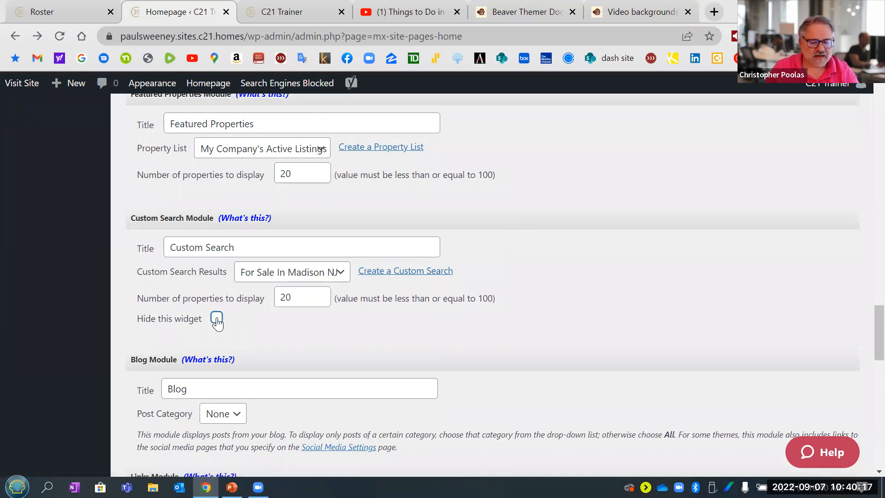
click(399, 272)
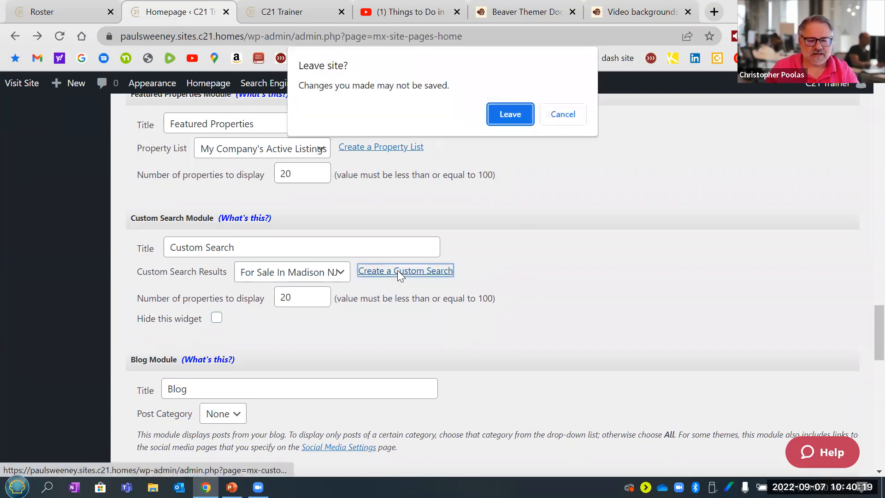
click(508, 113)
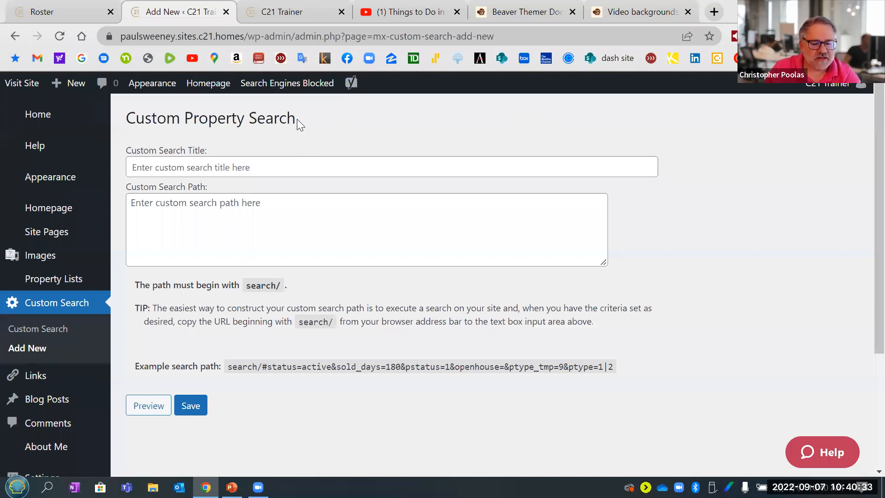
On the agent site's homepage, run a property search with the suggested Boston address and widen the map area by two zoom levels
click(282, 14)
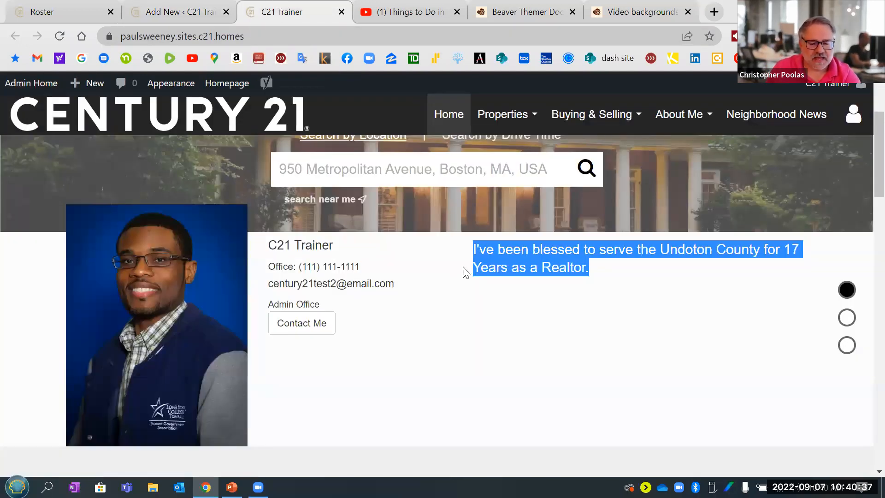
scroll(463, 270, up, 2)
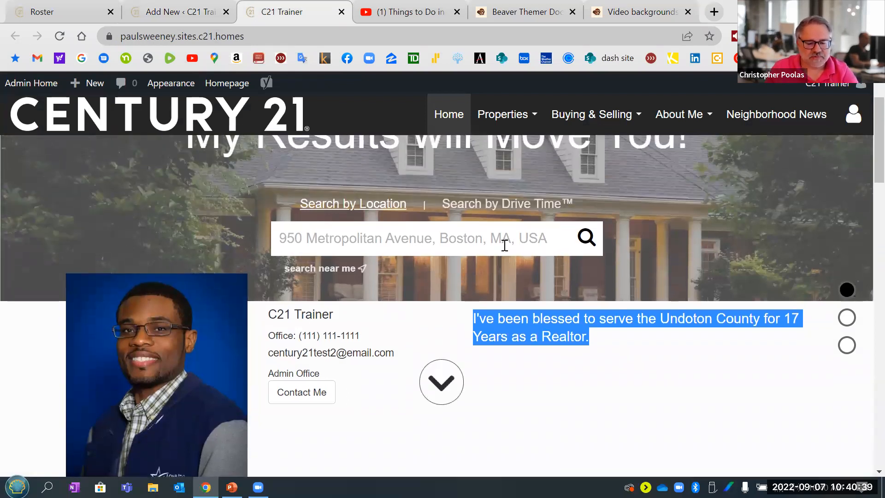
click(586, 238)
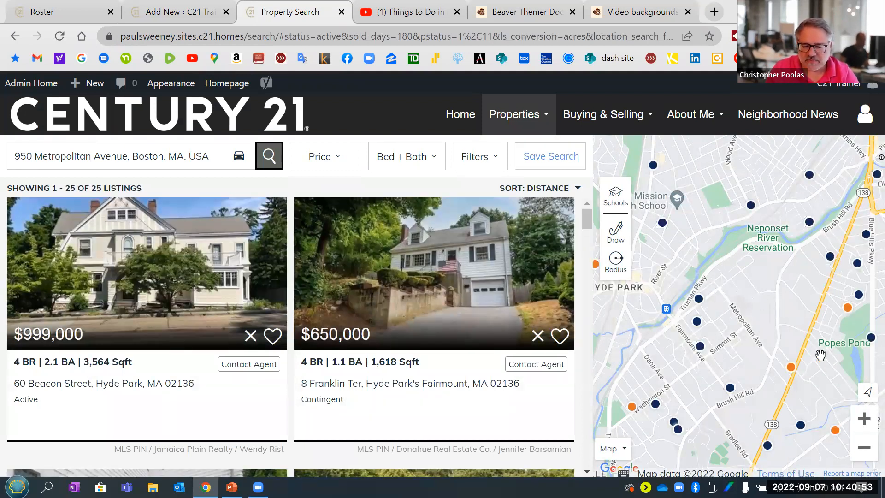
click(862, 450)
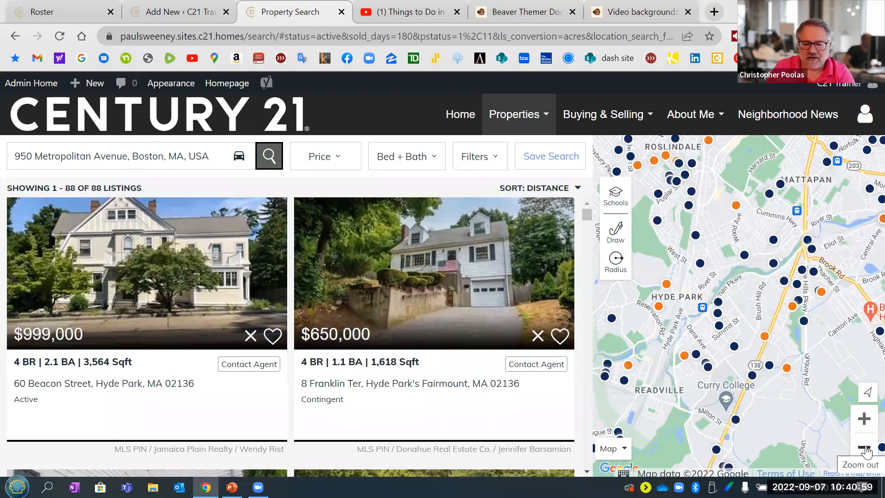
click(864, 449)
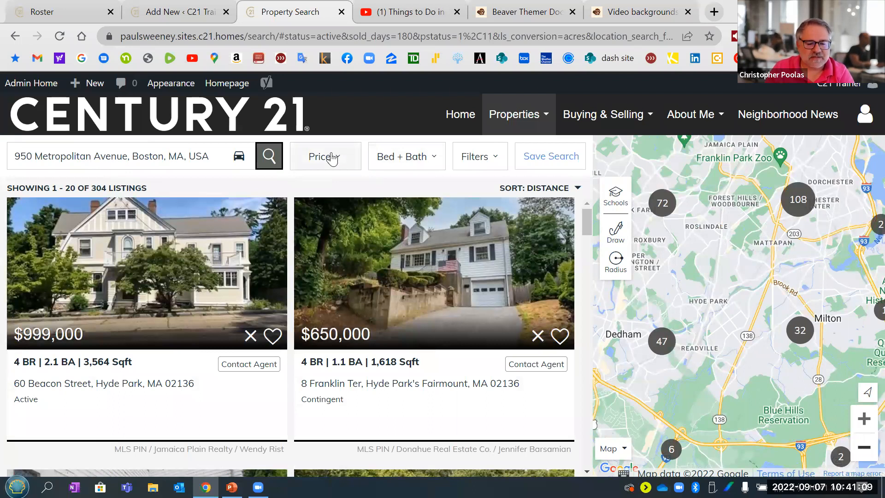
Reset the property search filters and widen the map area again to cover the towns around Hyde Park
click(487, 160)
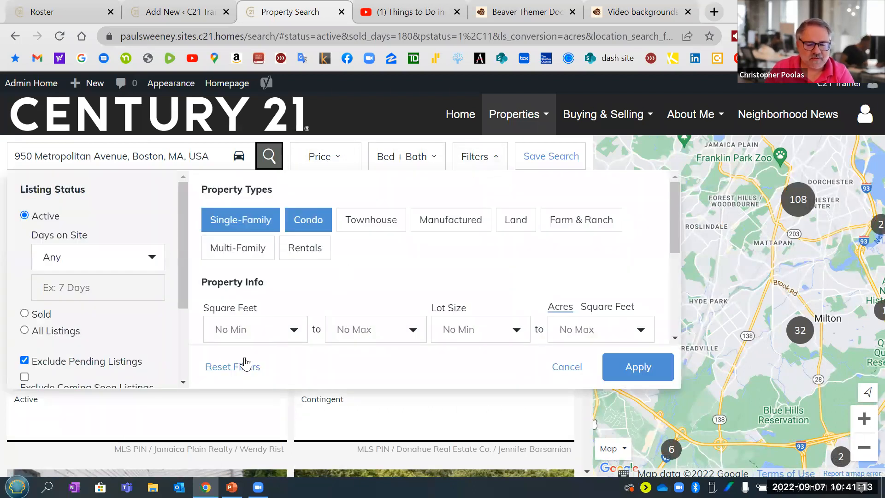
click(233, 367)
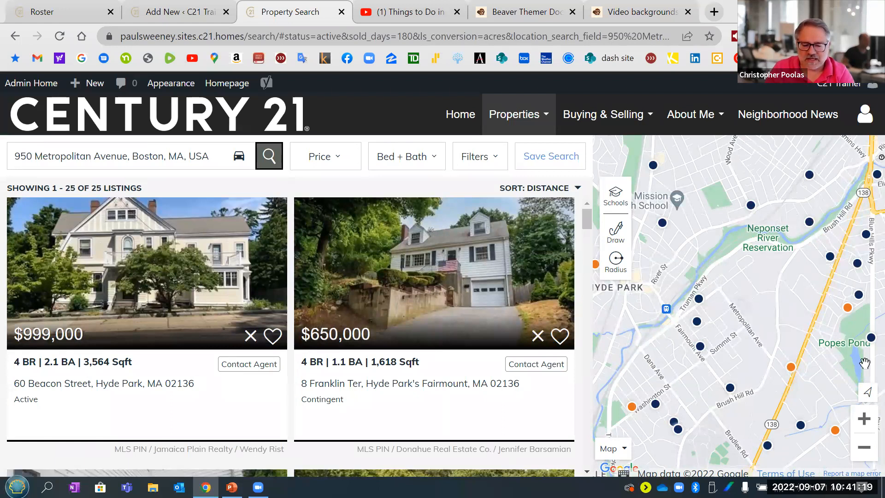
click(864, 448)
click(864, 450)
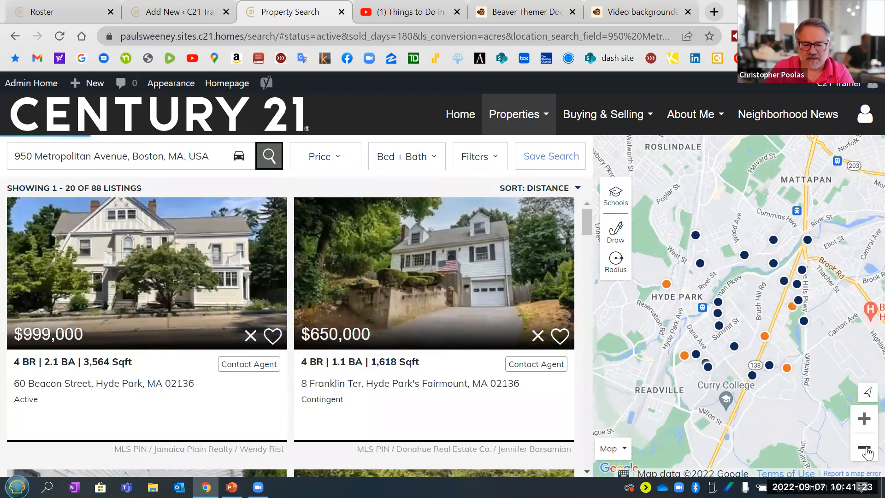
click(865, 449)
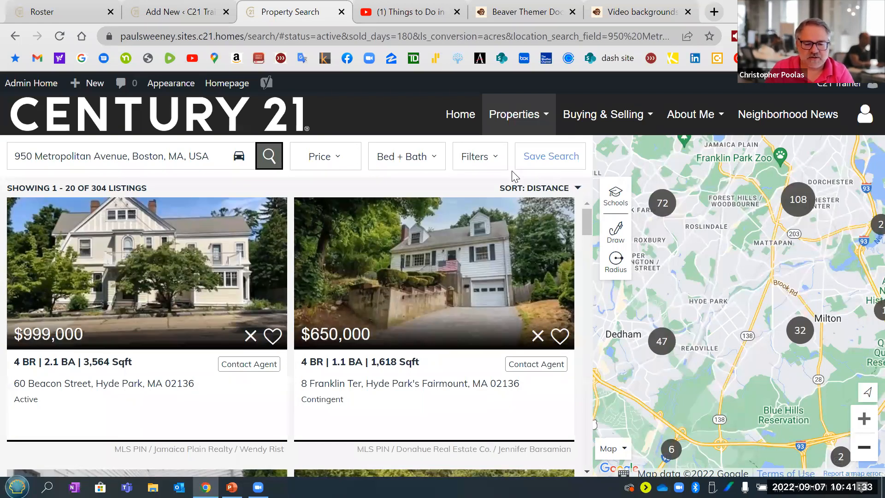
Filter the property search to in-person open houses taking place this weekend and apply the filter
click(481, 158)
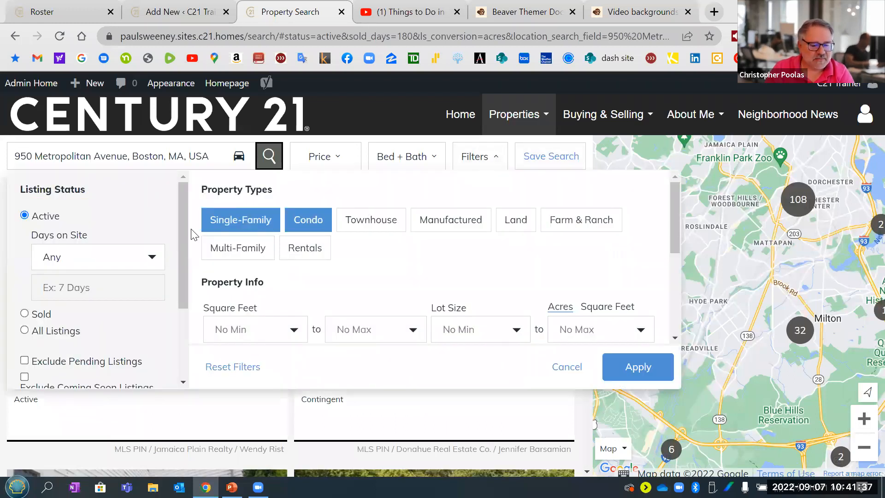
drag(183, 216, 180, 255)
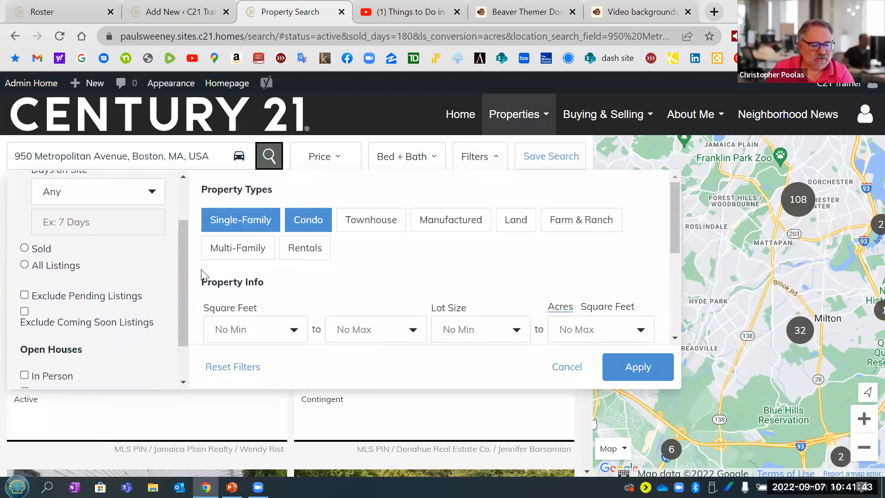
scroll(181, 277, down, 1)
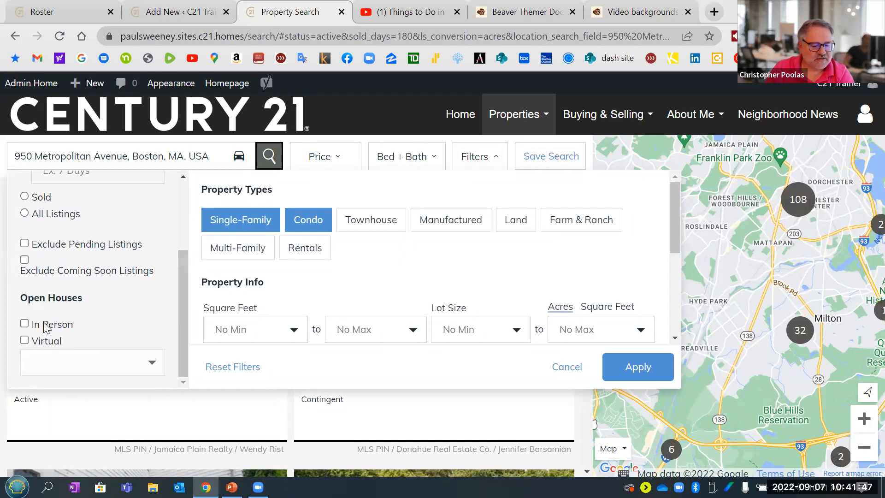
click(24, 324)
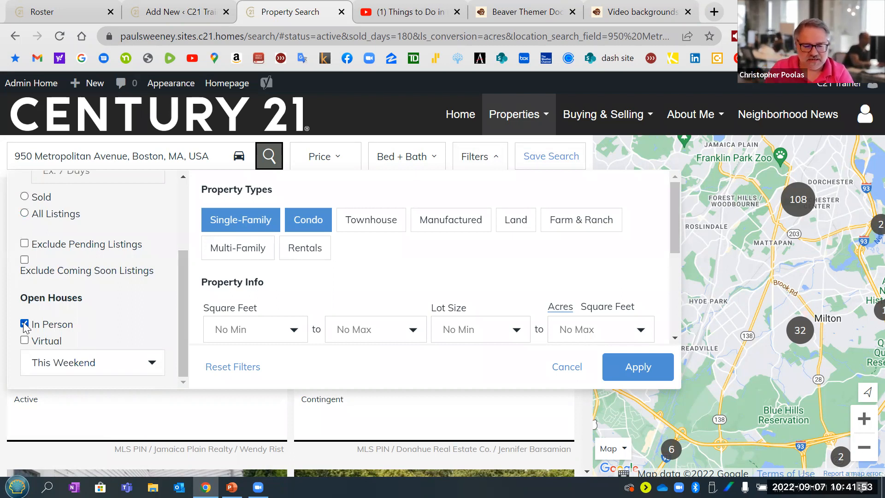
click(633, 369)
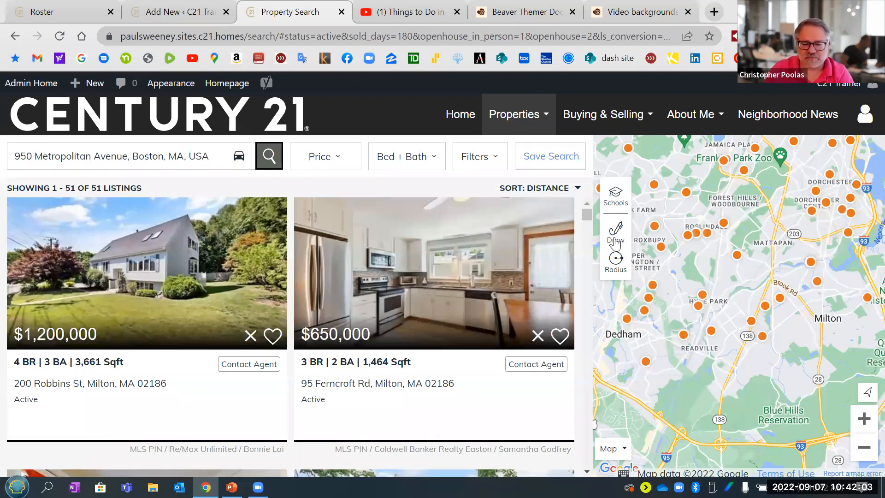
click(615, 232)
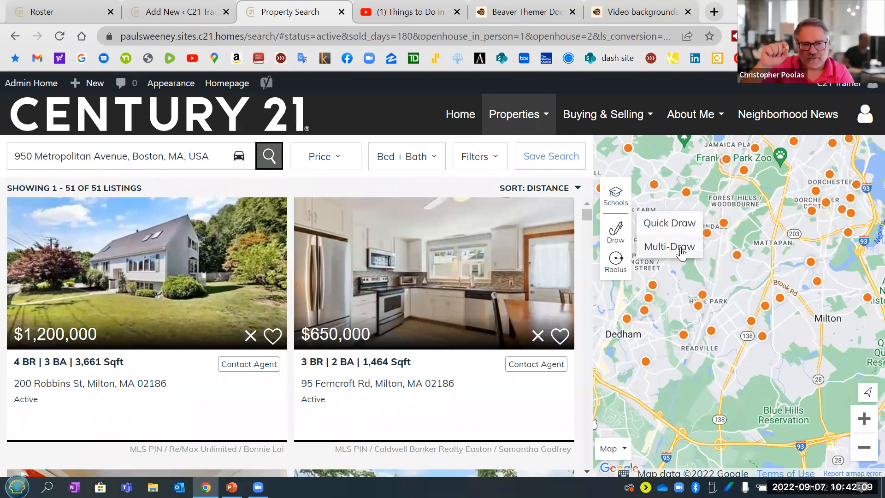
click(617, 261)
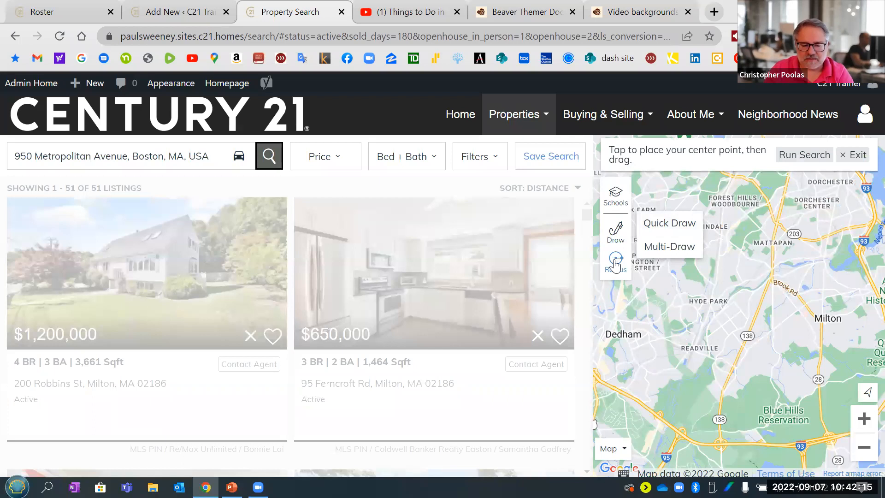
click(855, 155)
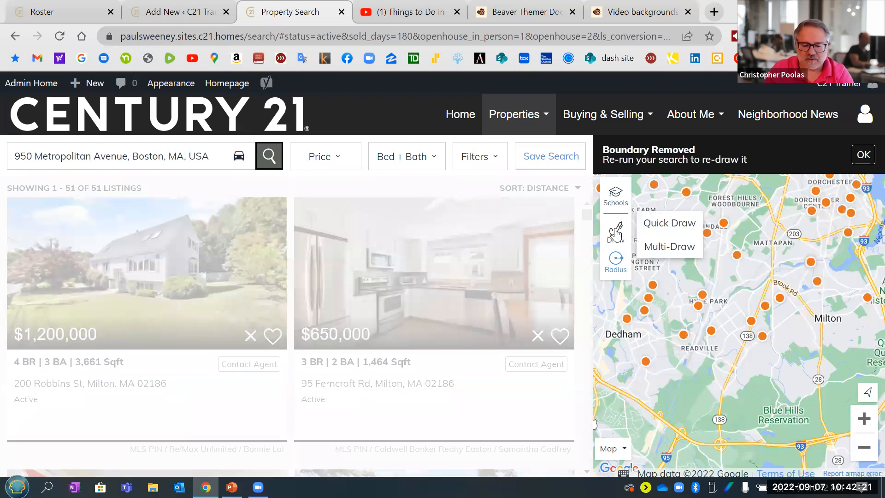
Draw a Quick Draw boundary on the map around Roslindale, Mattapan, Hyde Park and Milton
click(676, 224)
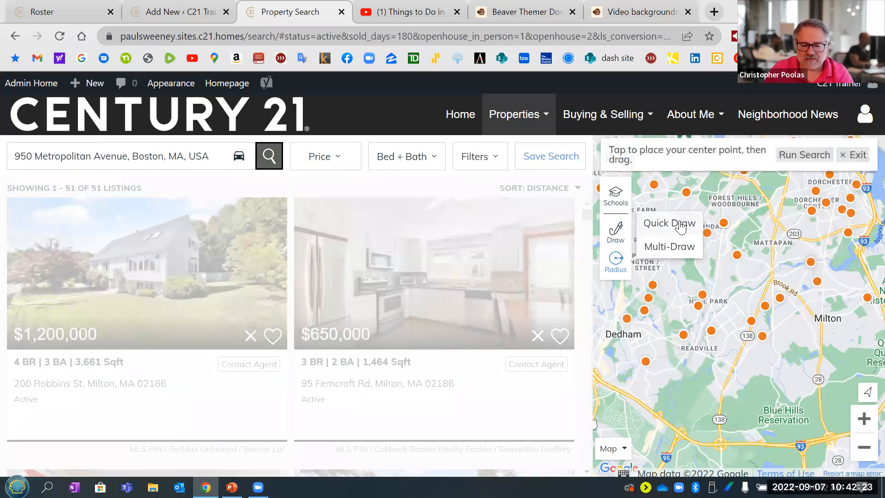
mouse_move(736, 203)
mouse_down()
mouse_move(654, 256)
mouse_move(780, 365)
mouse_up()
mouse_move(841, 318)
mouse_down()
mouse_move(760, 216)
mouse_move(745, 209)
mouse_up()
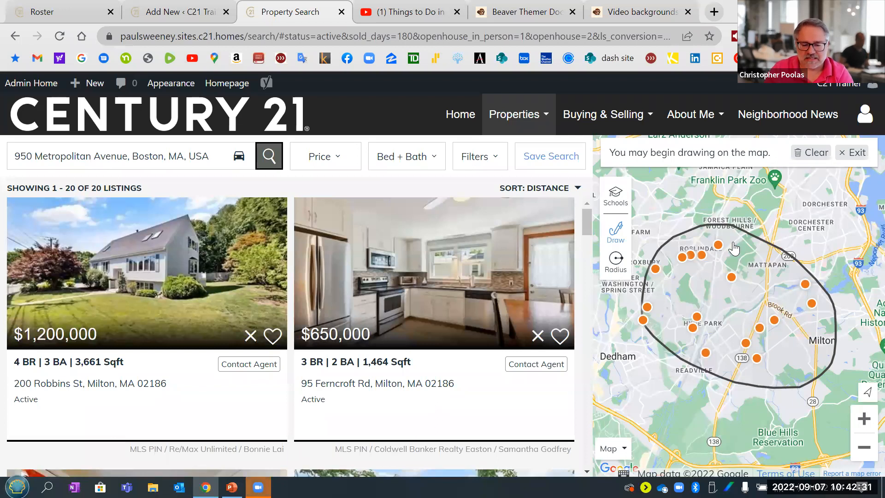
mouse_move(701, 255)
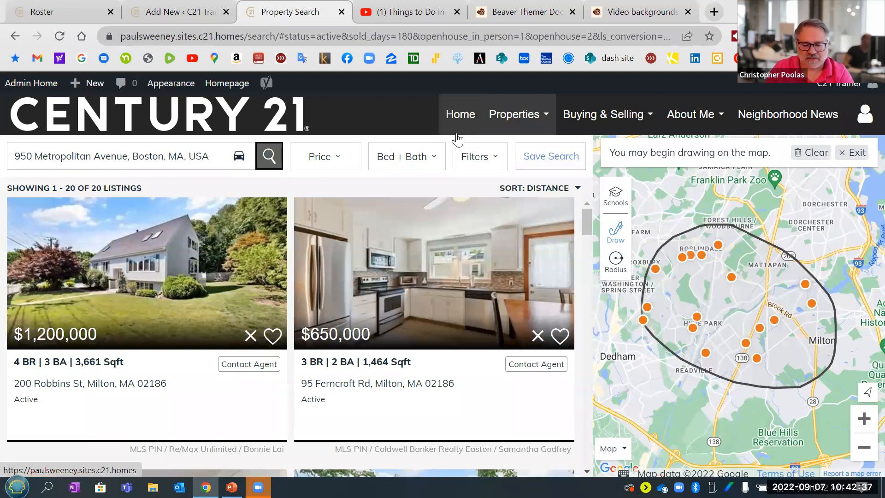
Copy the full URL of the property search results and paste it as the path of the new custom property search
click(376, 37)
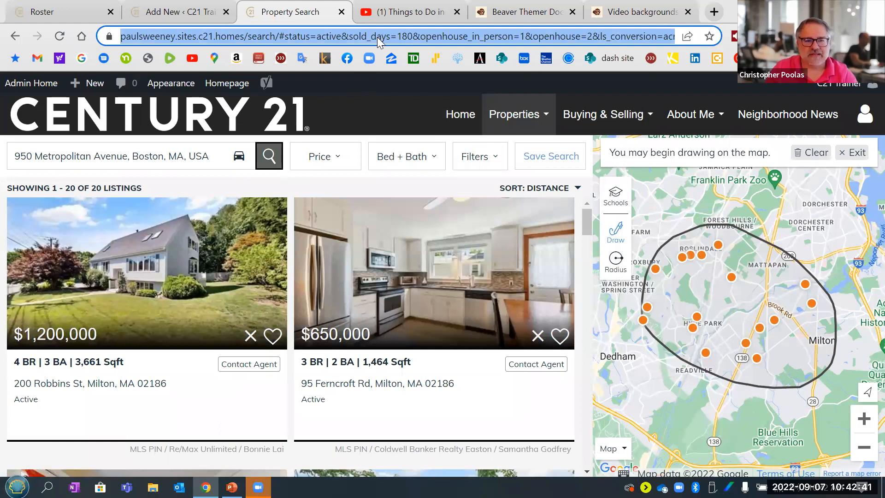
right_click(377, 37)
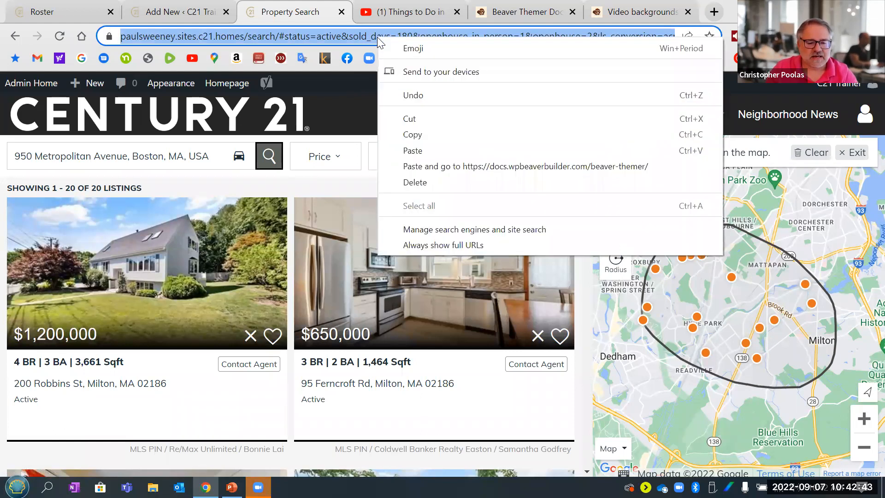
click(434, 134)
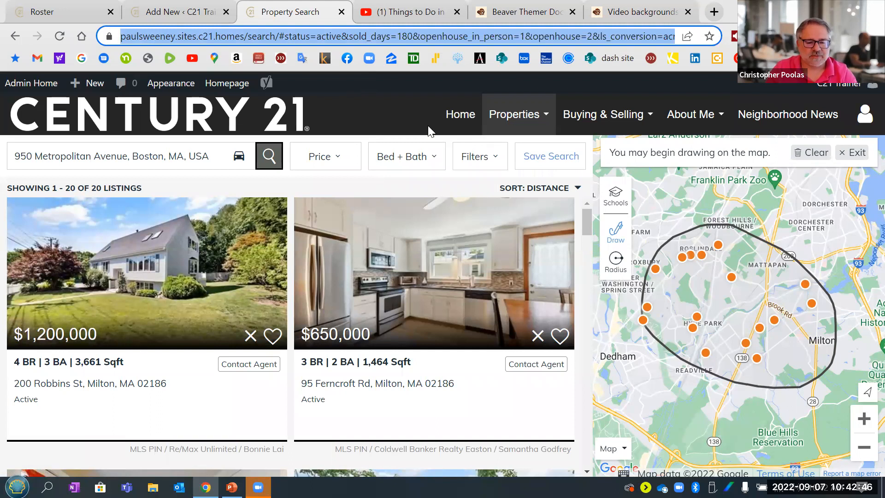
click(171, 19)
click(222, 203)
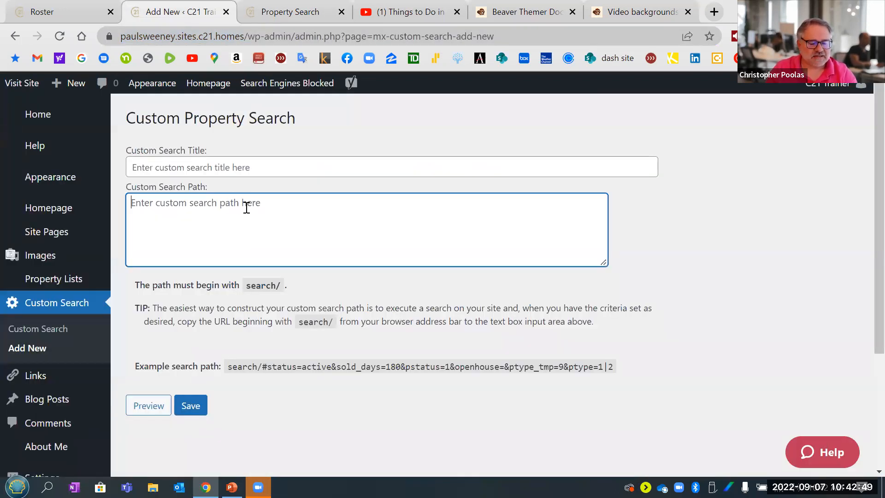
key(ctrl+v)
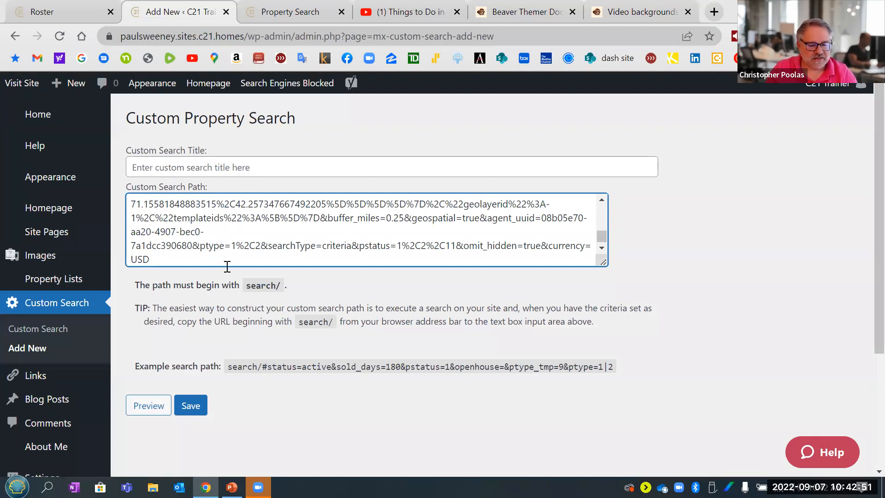
Remove the site's web address from the start of the custom search path so that it begins with search/
drag(134, 284, 231, 286)
drag(601, 235, 602, 202)
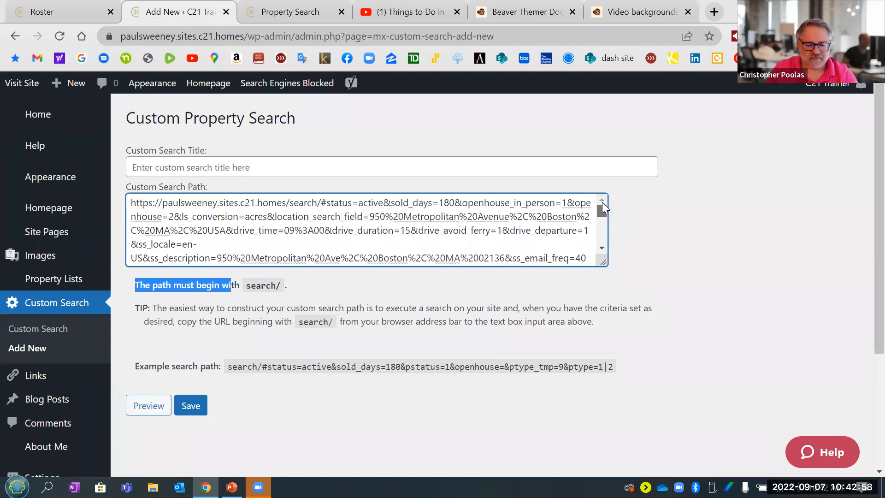
click(292, 203)
double_click(302, 203)
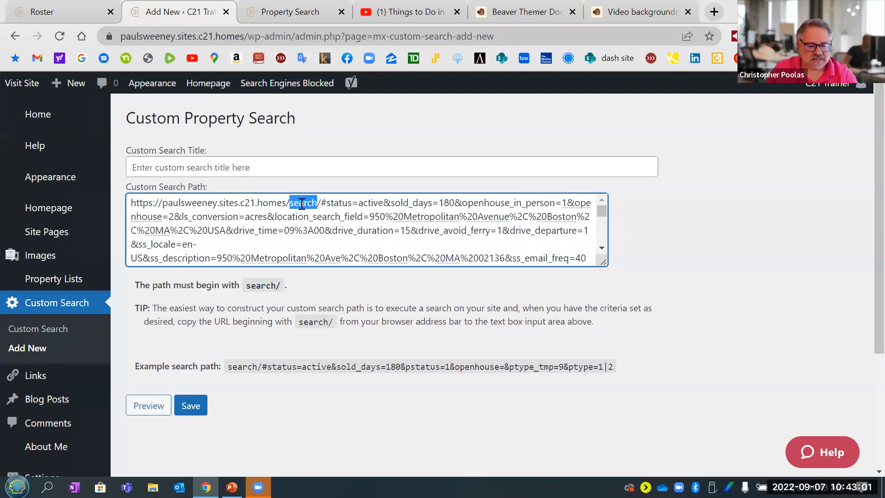
key(ctrl+plus)
key(ctrl+plus)
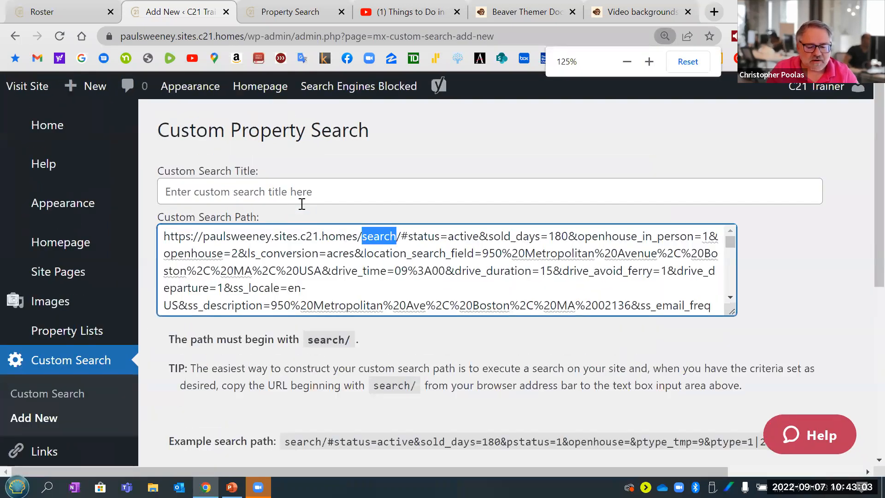
key(ctrl+plus)
click(304, 270)
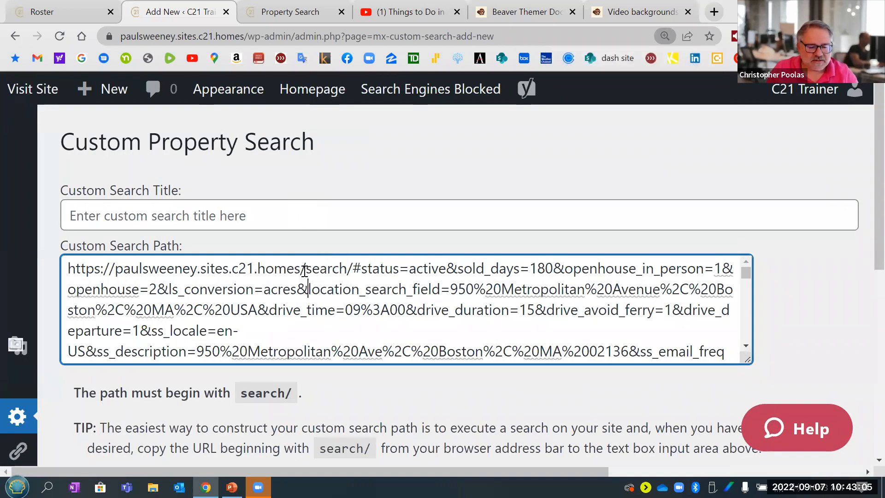
drag(305, 269, 20, 275)
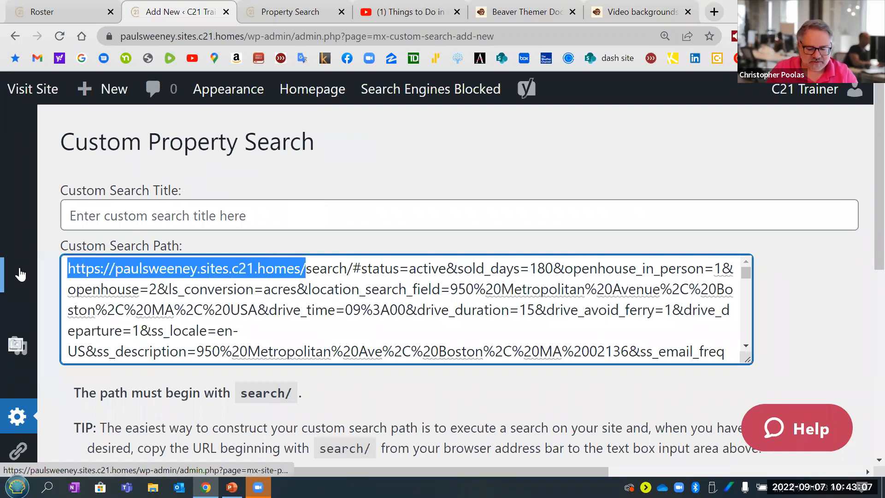
key(BackSpace)
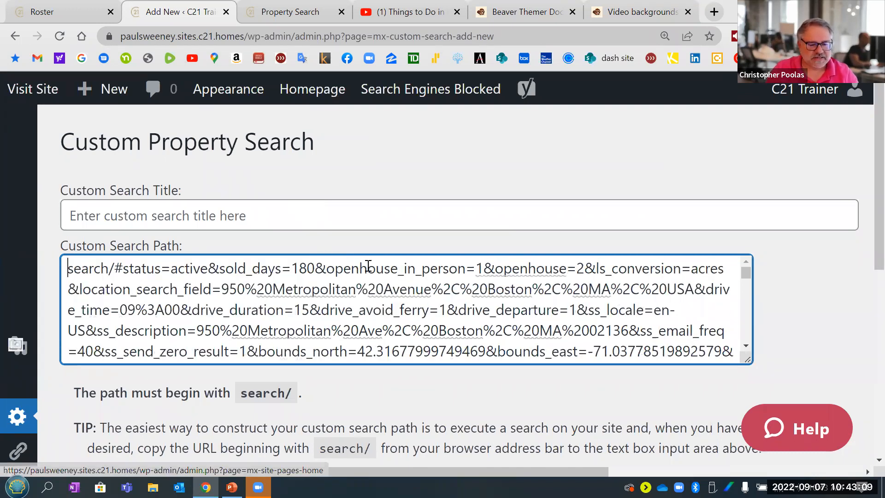
Title the custom search "Open Houses This Weekend" and save it
click(265, 215)
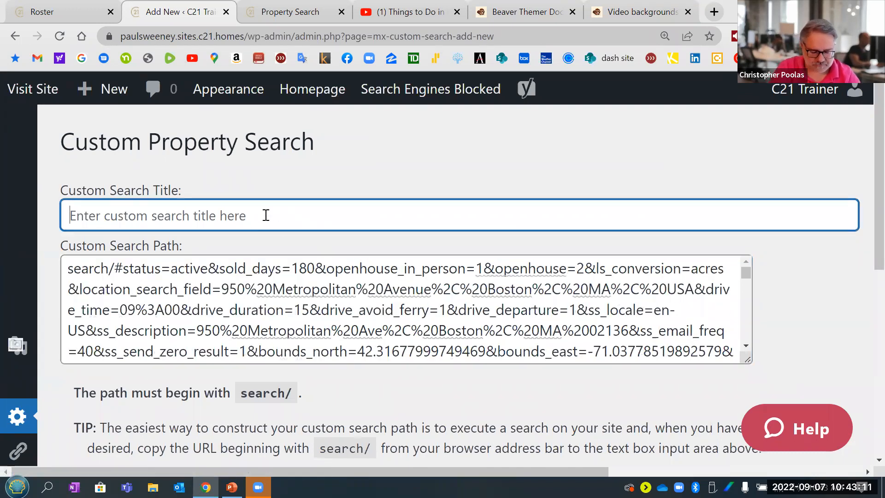
text(Open)
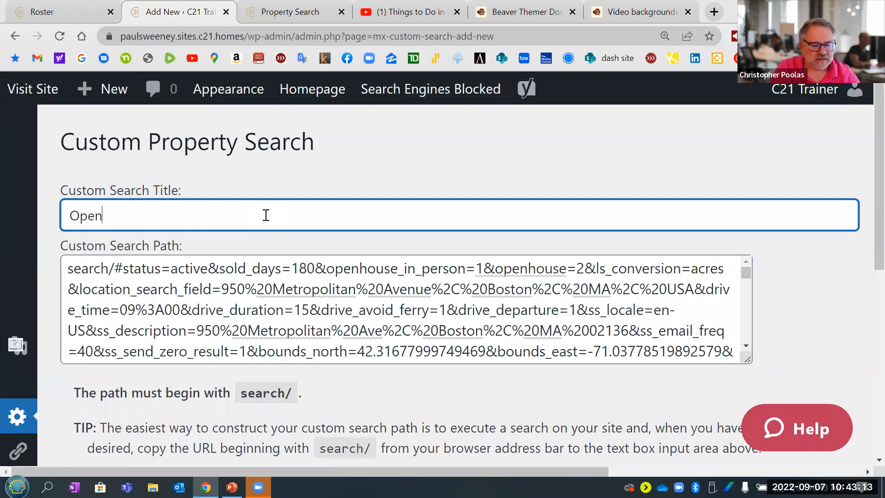
text( Houses T)
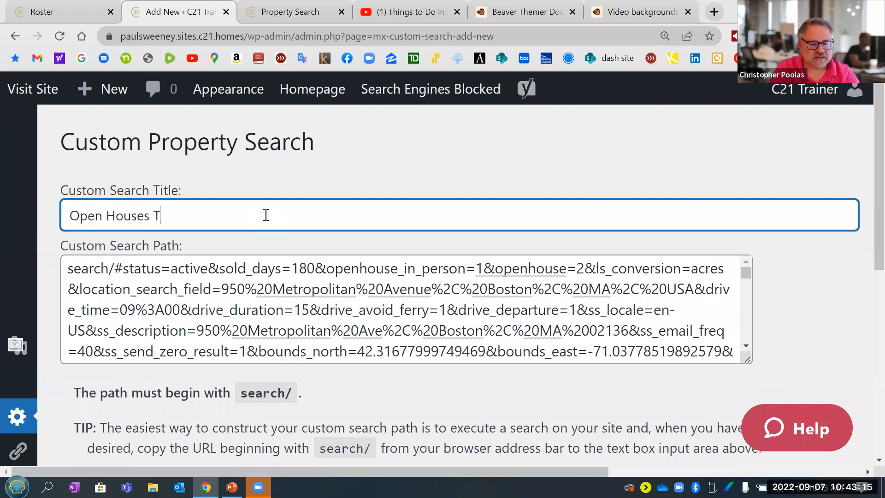
text(his Weekend)
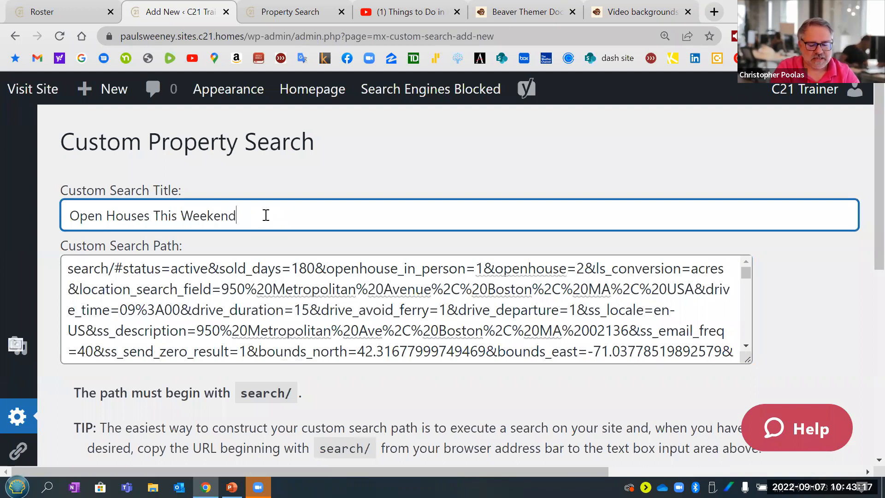
key(ctrl+minus)
key(ctrl+minus)
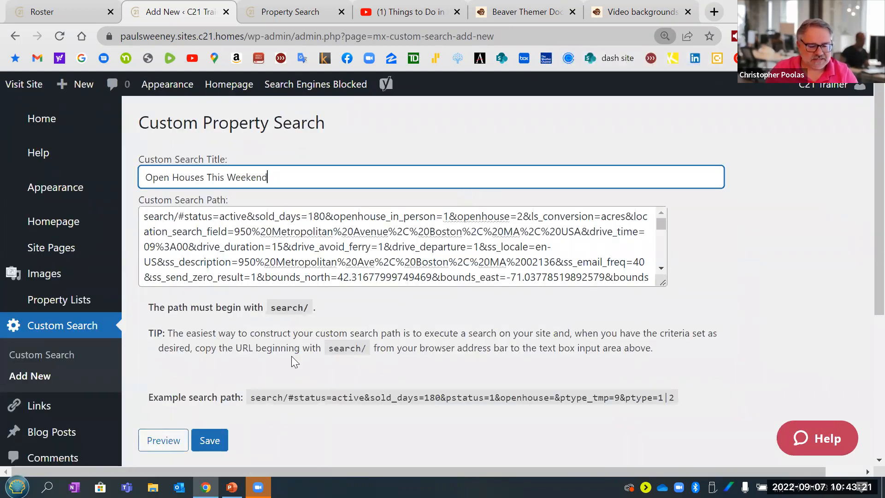
click(208, 441)
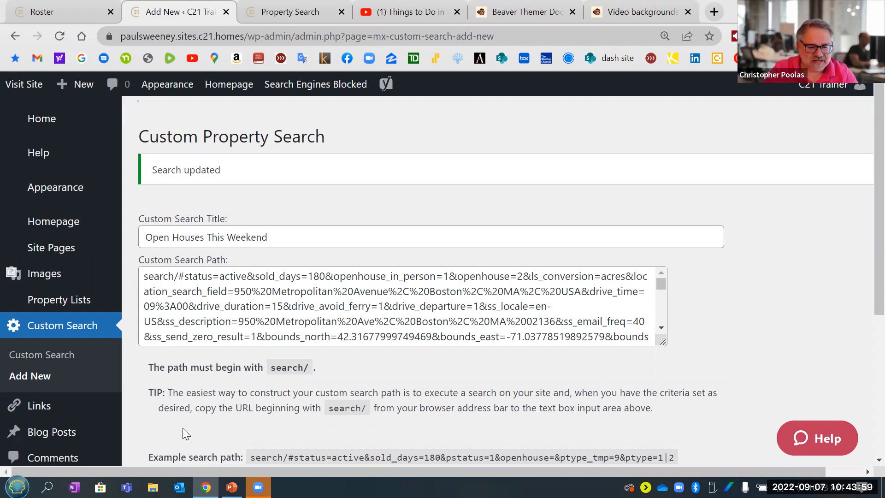
scroll(355, 362, down, 3)
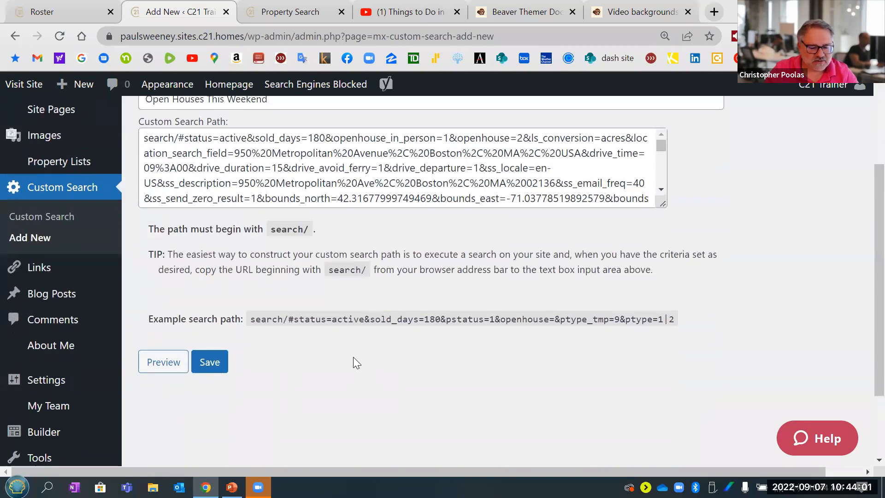
click(212, 365)
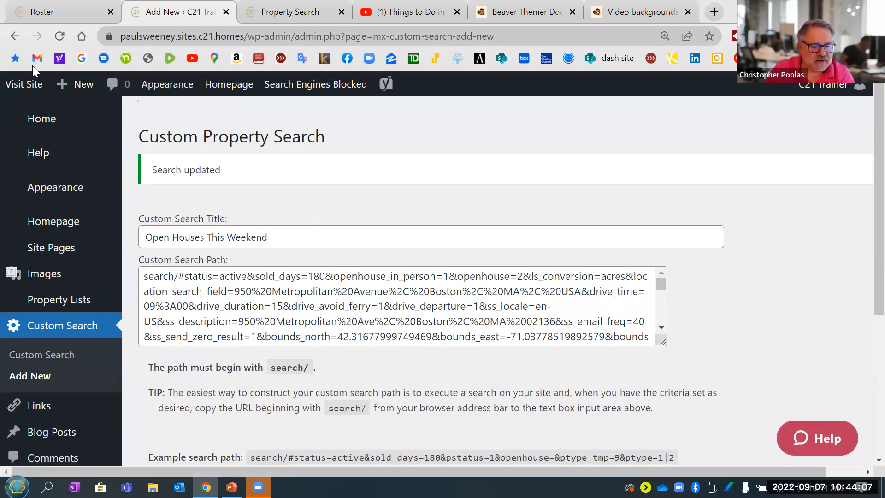
Return to the homepage settings and go to the Custom Search Module section
click(15, 36)
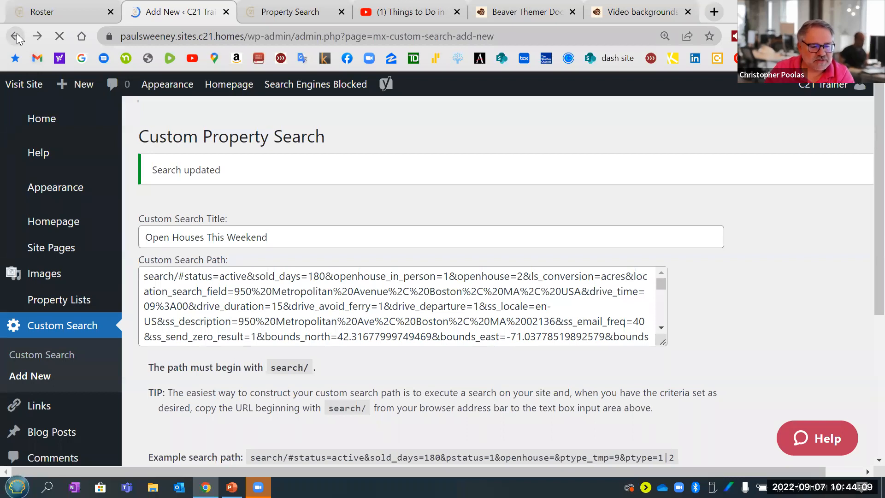
click(16, 34)
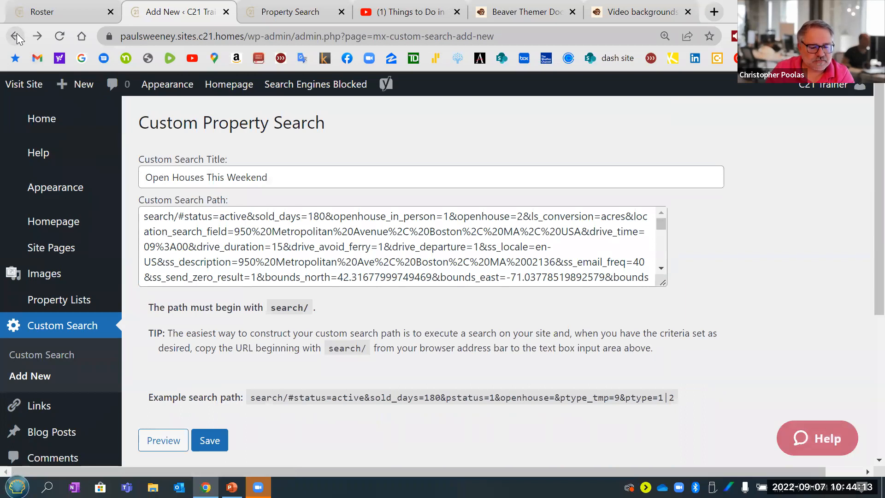
click(16, 36)
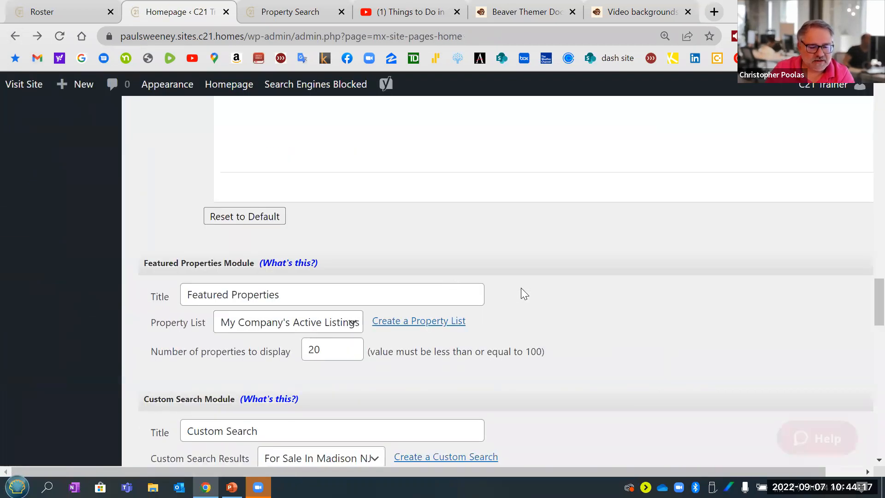
scroll(530, 292, down, 3)
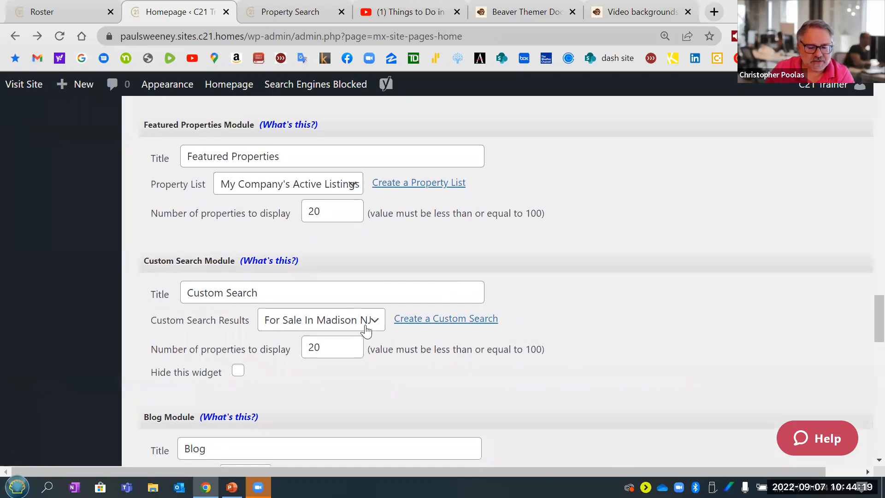
Look through the Custom Search Results options of the Custom Search Module for the new open-house search
click(376, 323)
click(377, 322)
click(377, 322)
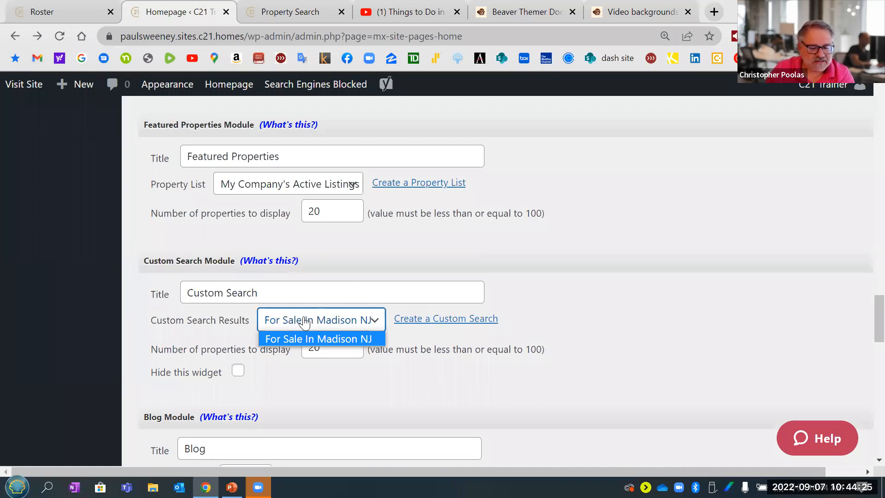
click(258, 371)
double_click(212, 322)
click(264, 290)
triple_click(265, 290)
click(352, 321)
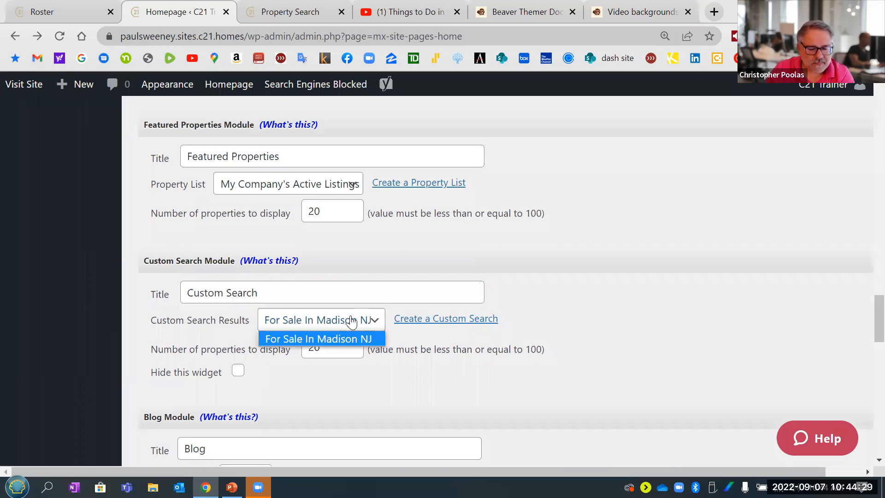
Reload the homepage settings, assign the Open Houses This Weekend search to the Custom Search Module and publish the change
click(62, 37)
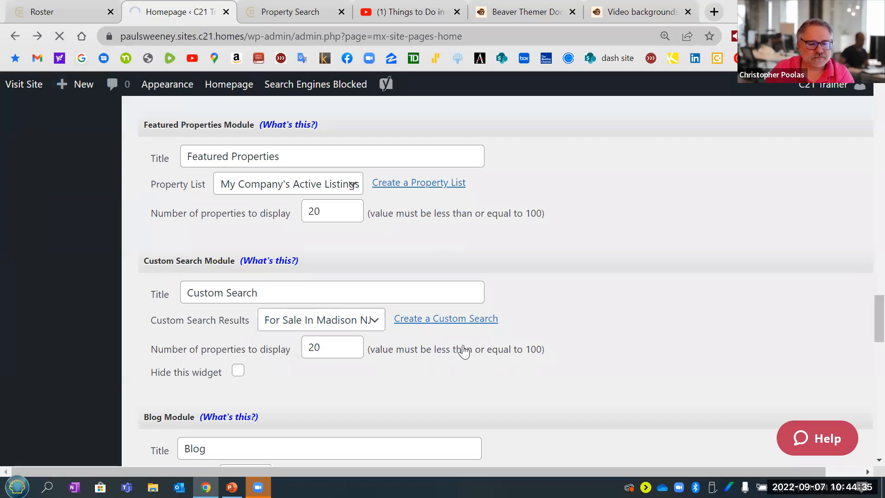
click(387, 326)
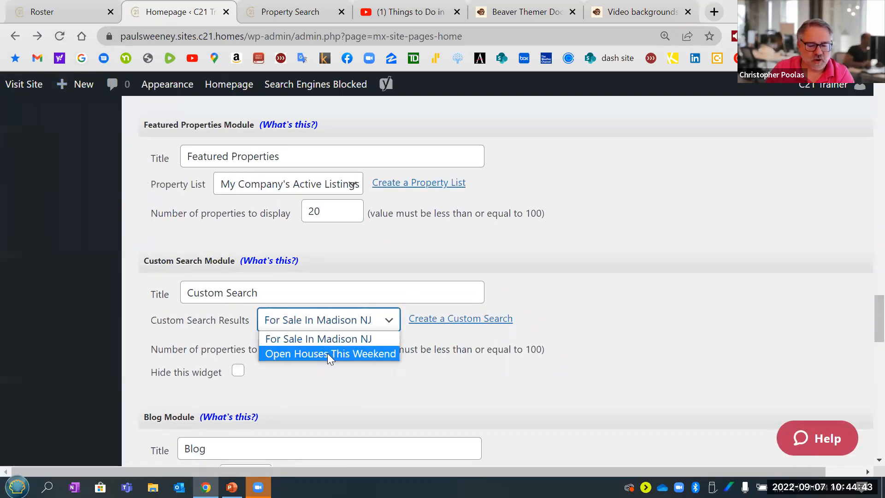
click(349, 354)
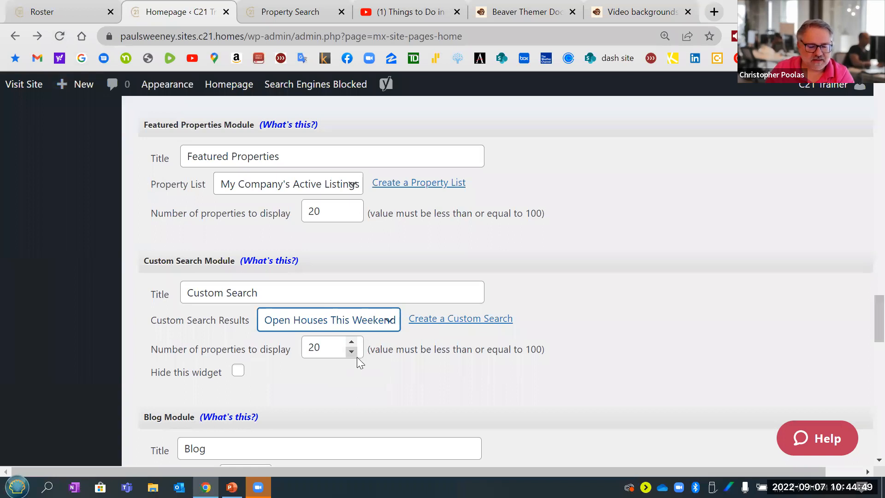
scroll(349, 370, down, 10)
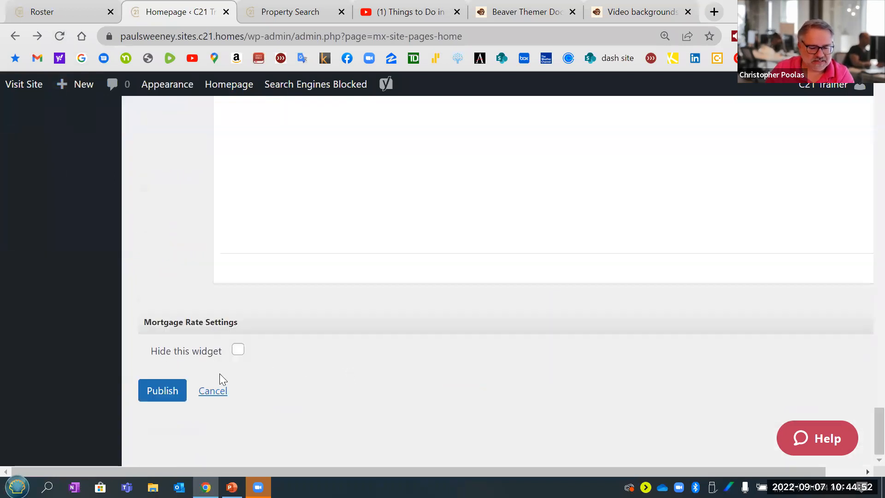
click(150, 391)
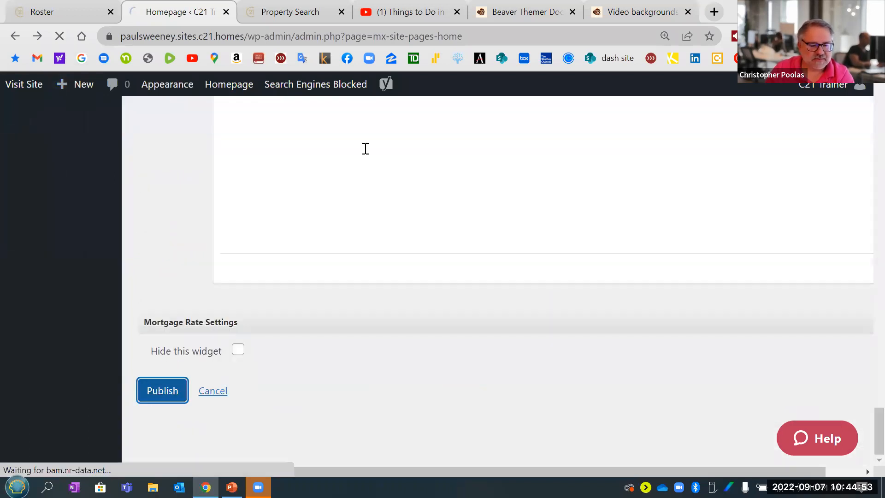
Open the live site's homepage and review the listings and link in the Custom Search section
click(287, 16)
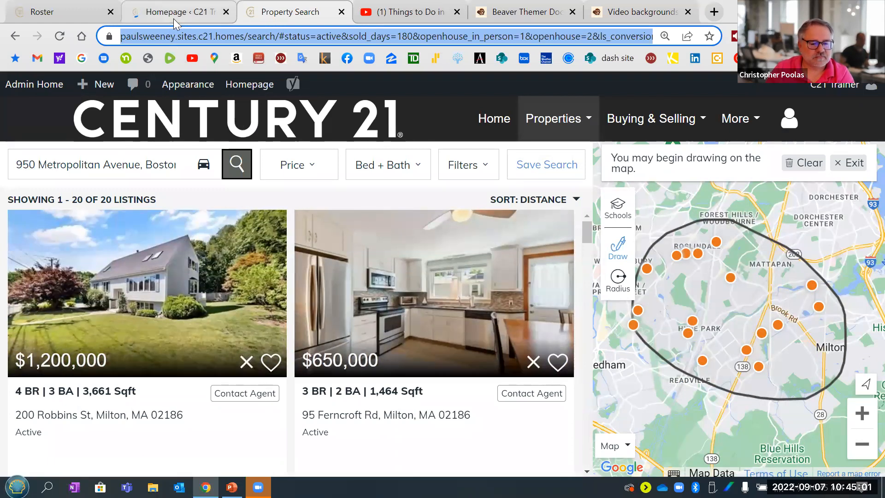
click(195, 120)
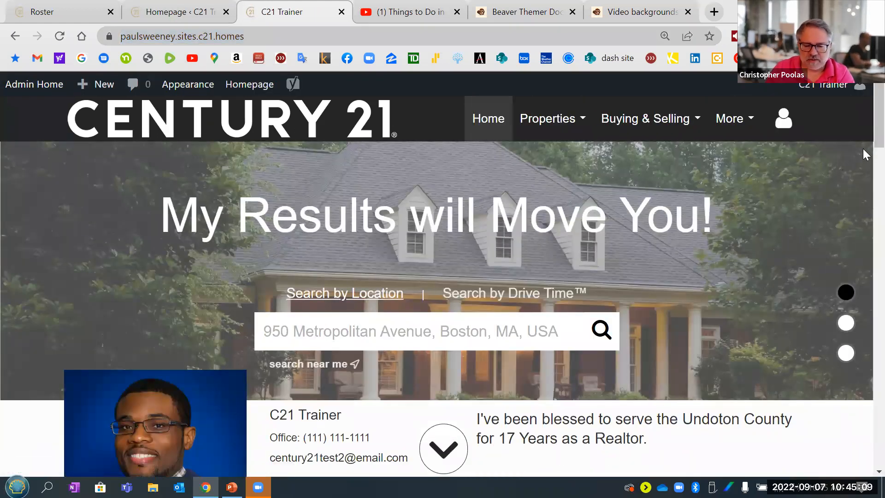
scroll(861, 117, down, 3)
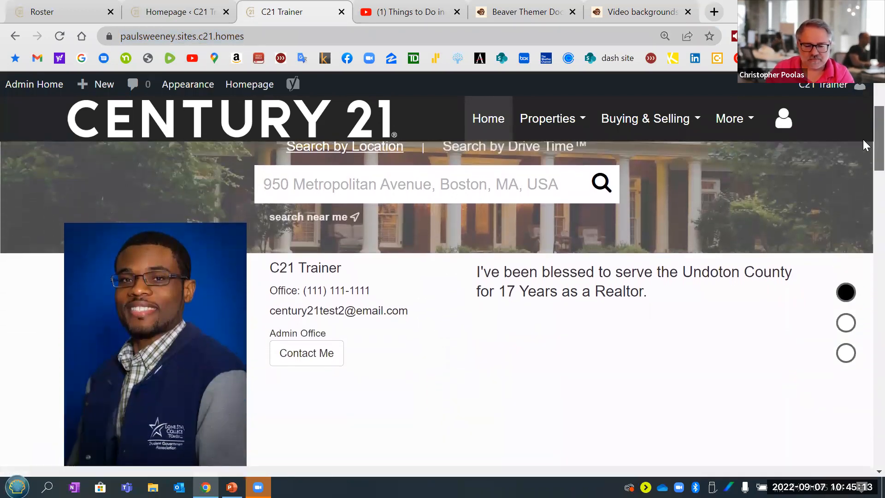
scroll(862, 139, down, 5)
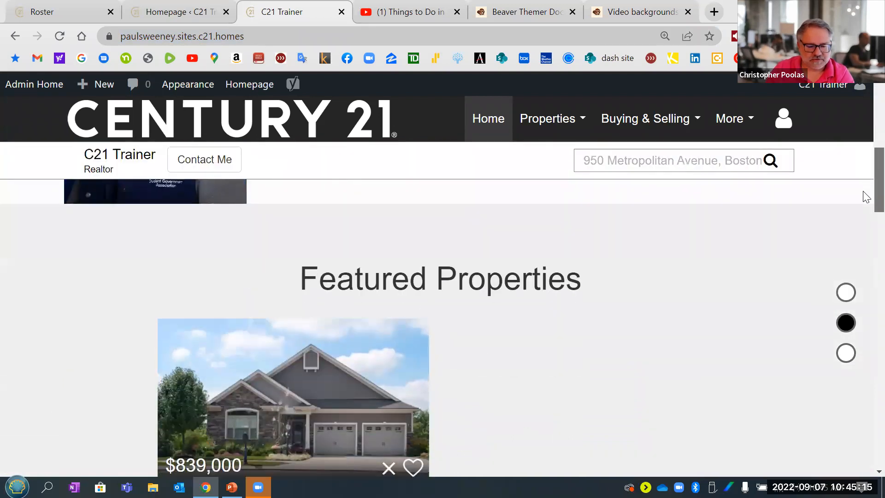
scroll(865, 202, down, 5)
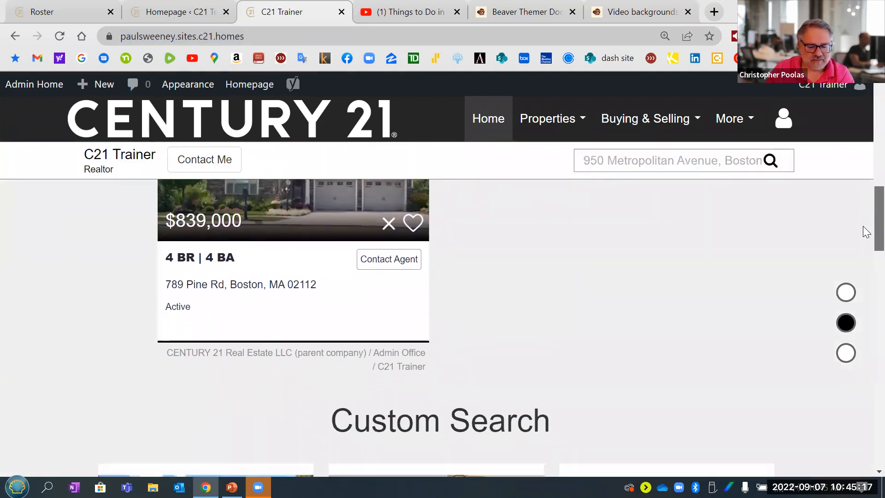
scroll(866, 232, down, 5)
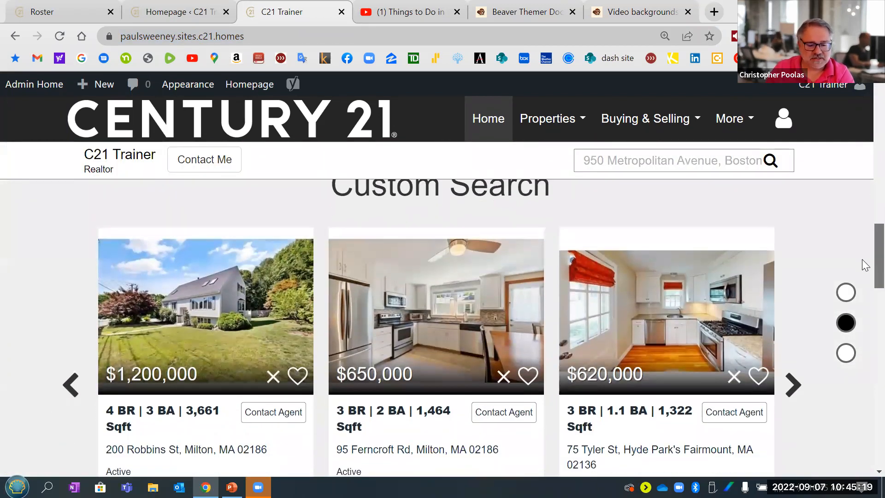
scroll(860, 262, down, 3)
scroll(860, 259, up, 3)
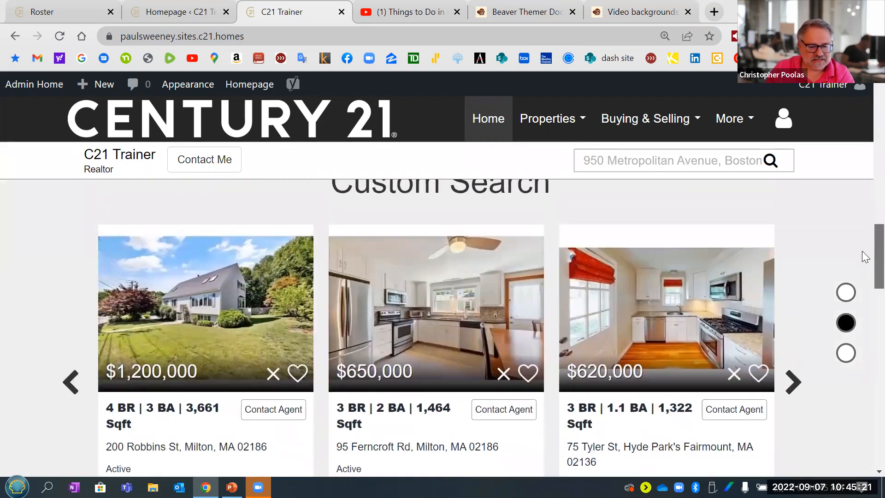
scroll(860, 263, down, 3)
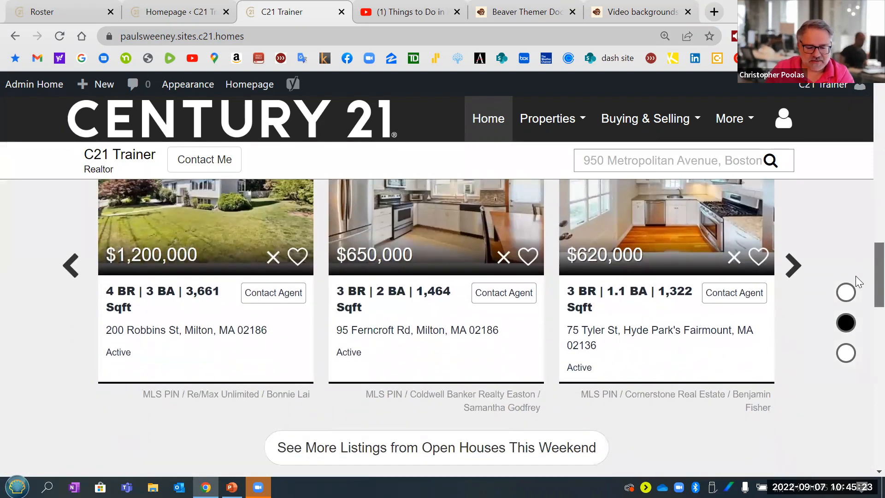
scroll(854, 278, down, 1)
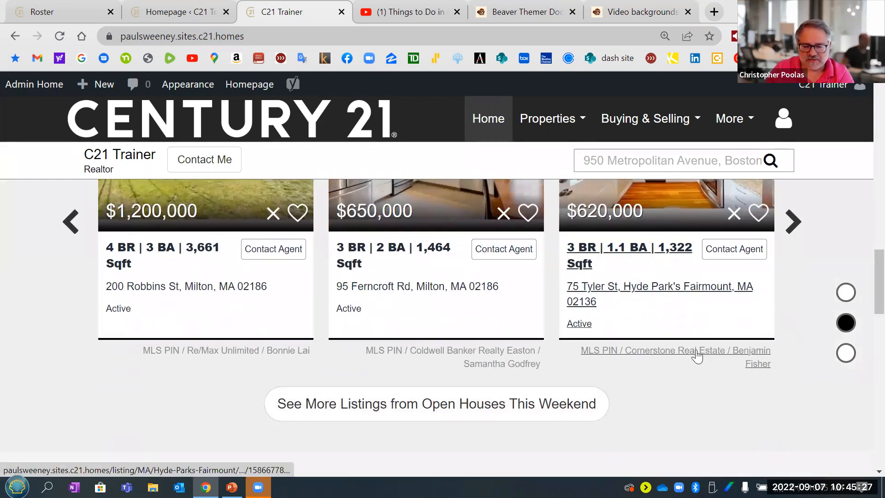
scroll(635, 354, down, 1)
scroll(636, 356, down, 2)
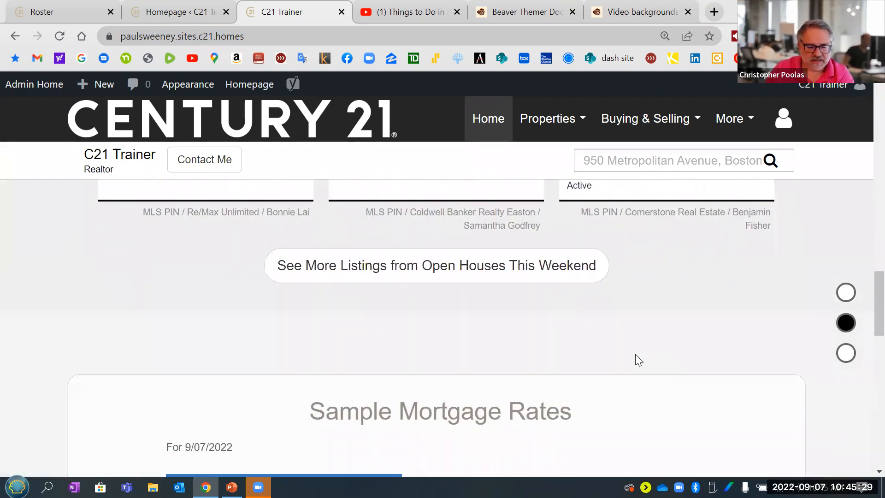
Browse further sets of open-house listings in the live homepage's Custom Search carousel and check the section's heading
scroll(635, 359, up, 6)
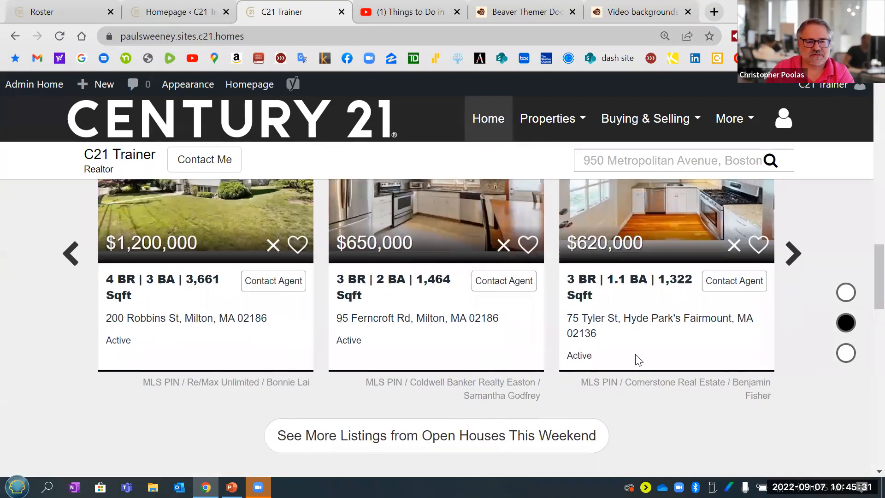
scroll(636, 360, up, 6)
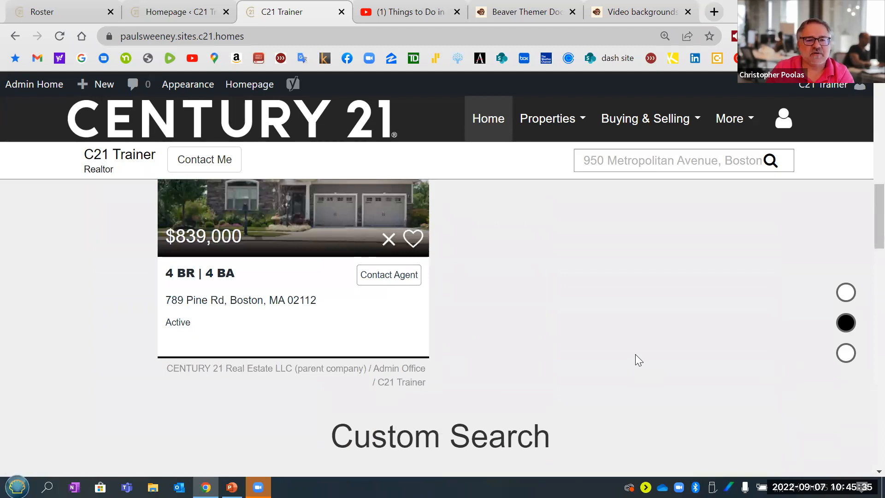
scroll(635, 354, down, 8)
scroll(635, 361, down, 3)
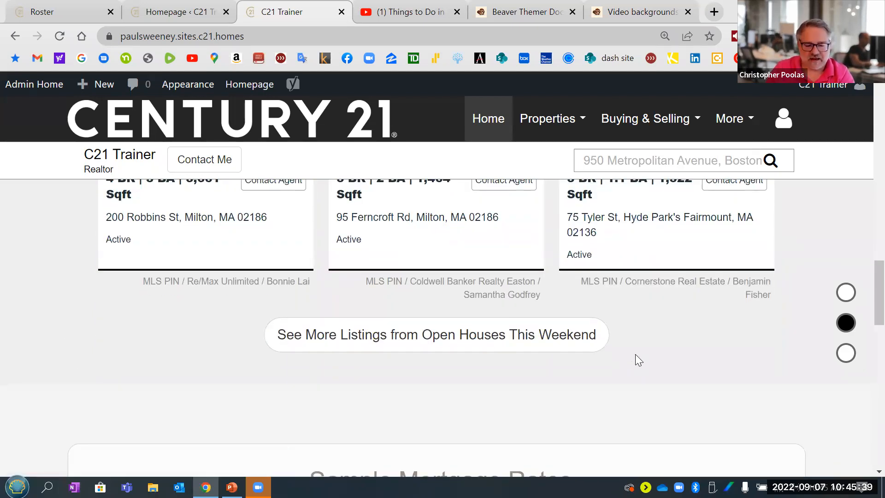
scroll(634, 353, down, 2)
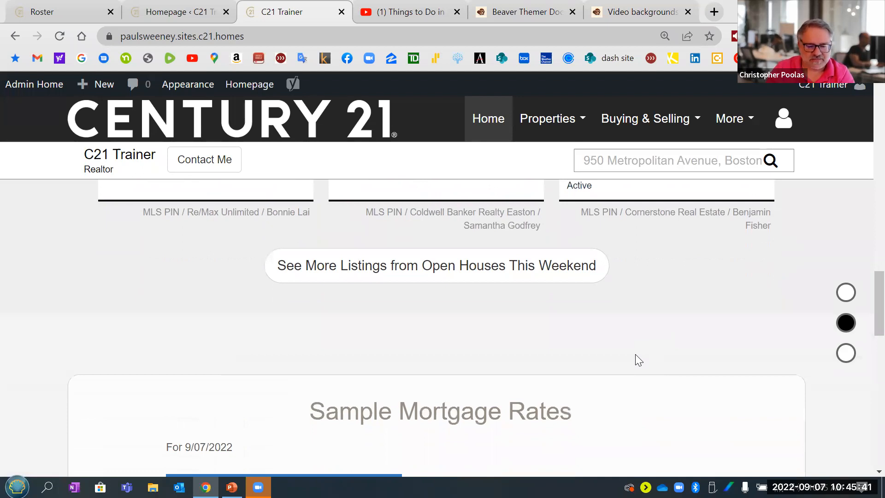
scroll(635, 354, up, 4)
click(792, 292)
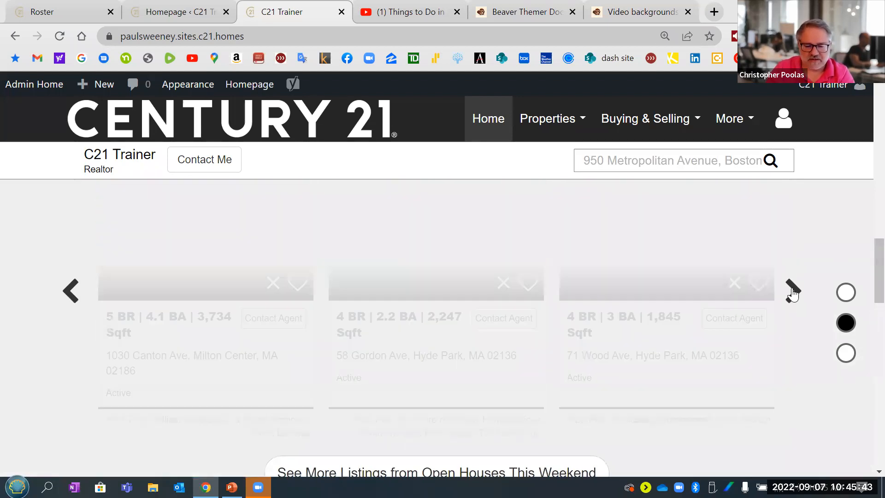
click(793, 291)
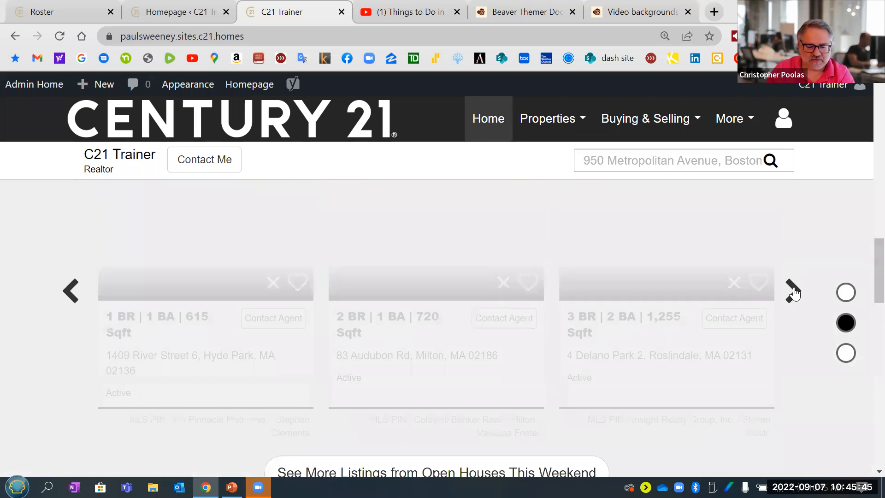
scroll(793, 293, down, 5)
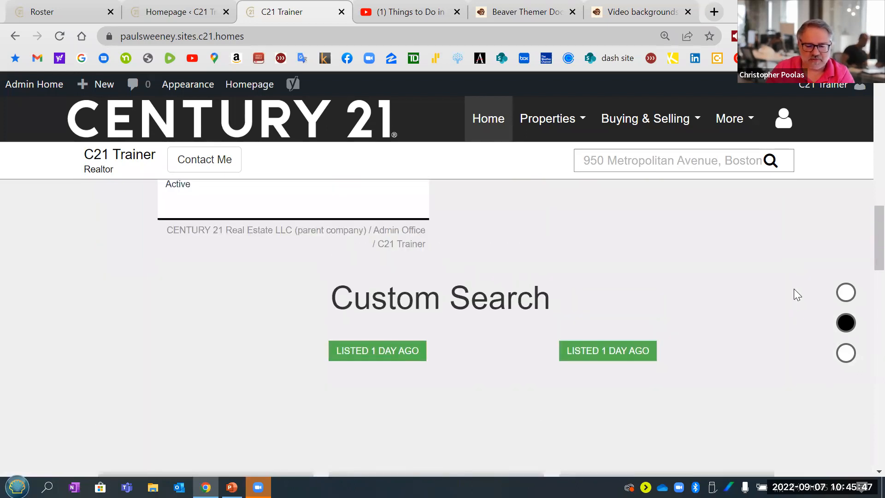
scroll(793, 292, down, 2)
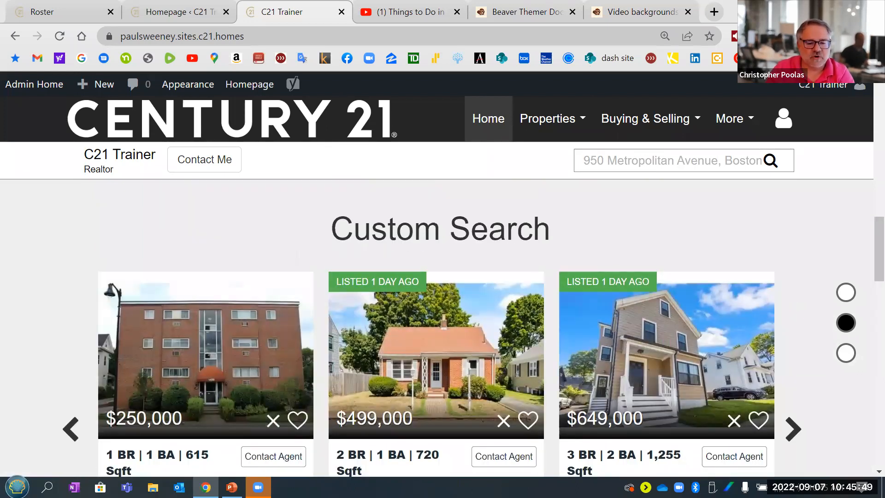
Go back to the homepage settings and delete the custom sentence from the Welcome Text
click(167, 18)
scroll(455, 266, down, 3)
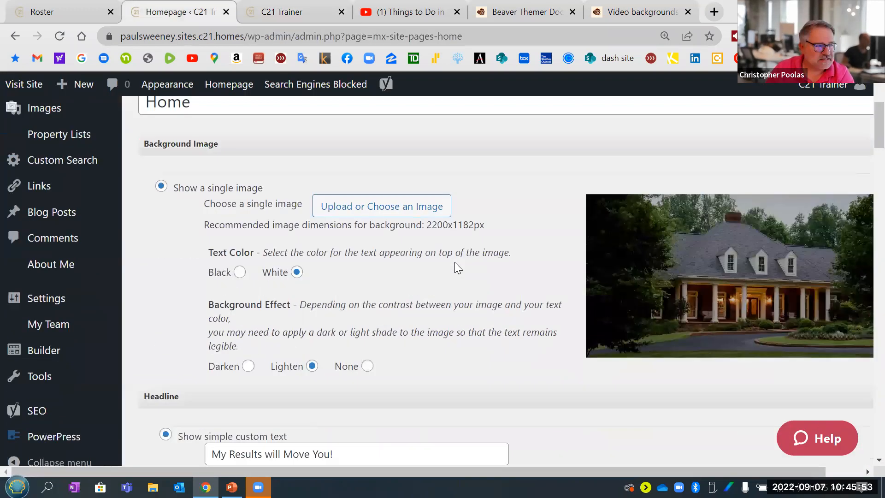
scroll(455, 267, down, 6)
scroll(648, 252, up, 2)
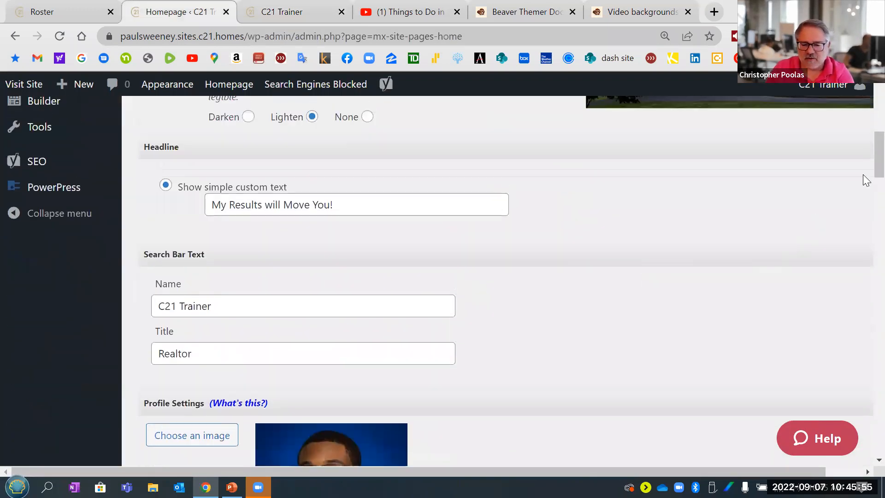
scroll(863, 152, up, 9)
scroll(864, 138, down, 10)
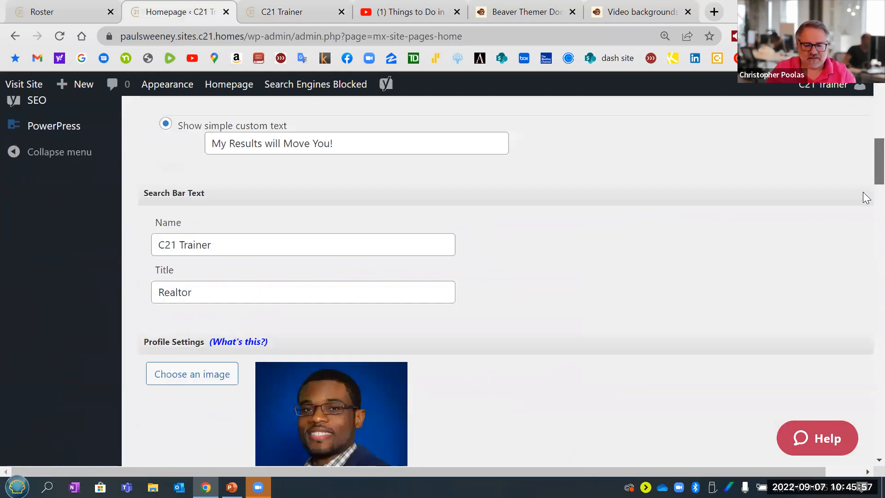
scroll(865, 196, down, 15)
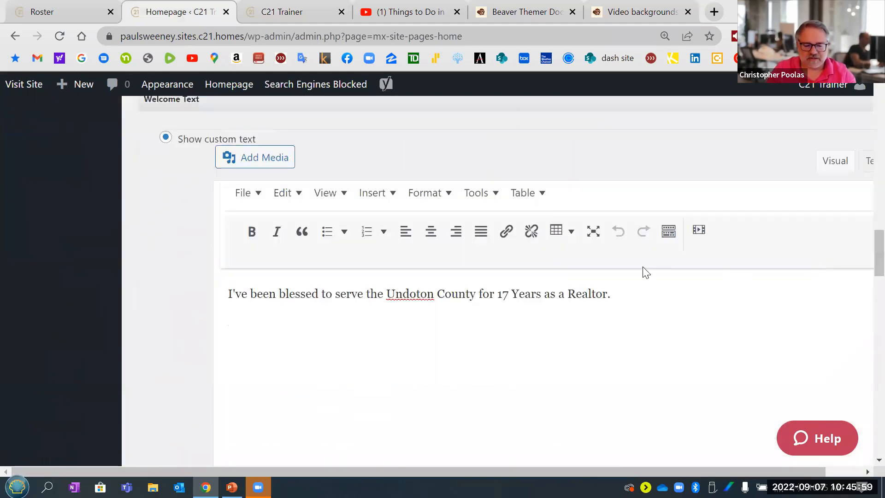
drag(639, 285, 138, 282)
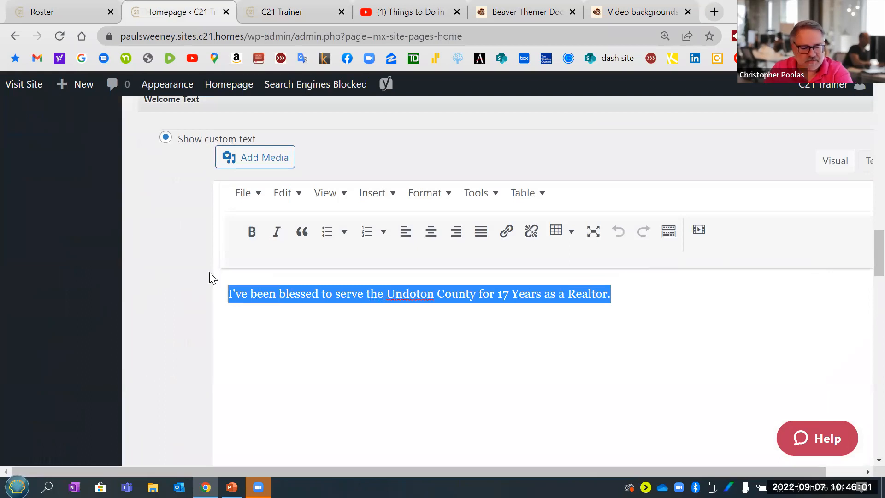
key(BackSpace)
scroll(863, 300, down, 6)
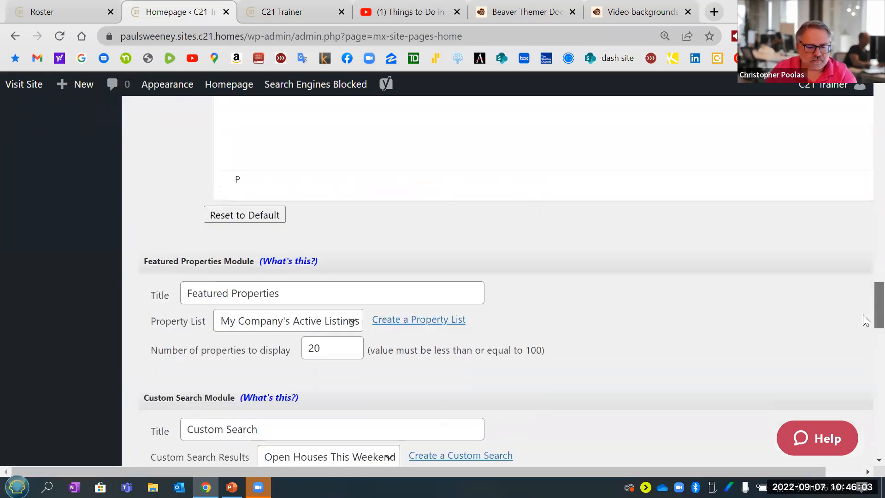
Hide the Custom Search Module's widget in the homepage settings
scroll(864, 321, down, 4)
scroll(861, 324, down, 1)
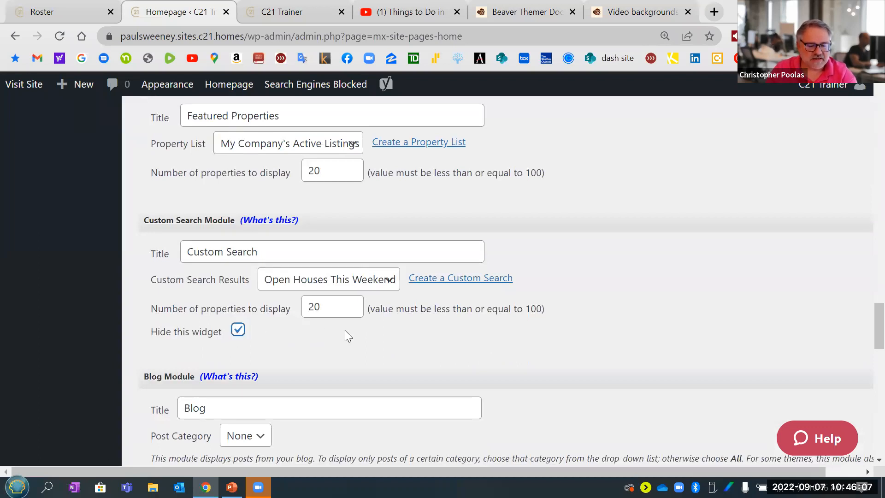
scroll(344, 329, down, 3)
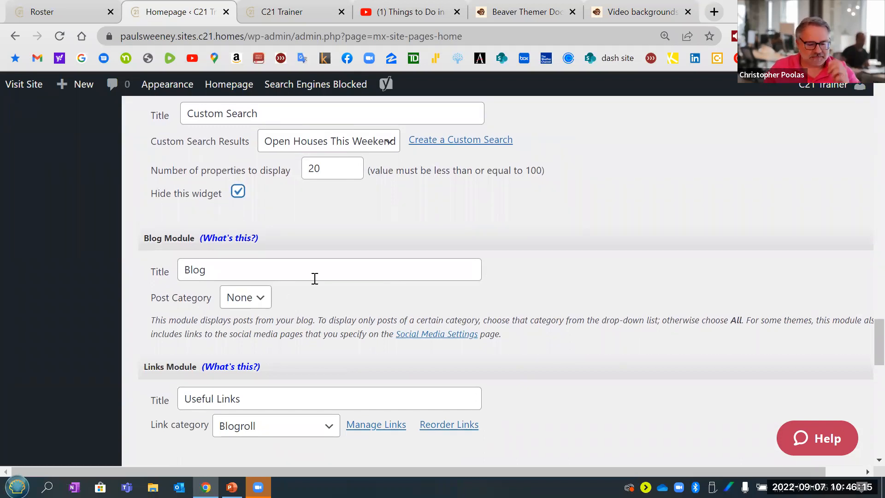
Review the Blog, Links, Featured Video and Mortgage Rate settings in the rest of the homepage settings
scroll(314, 278, down, 3)
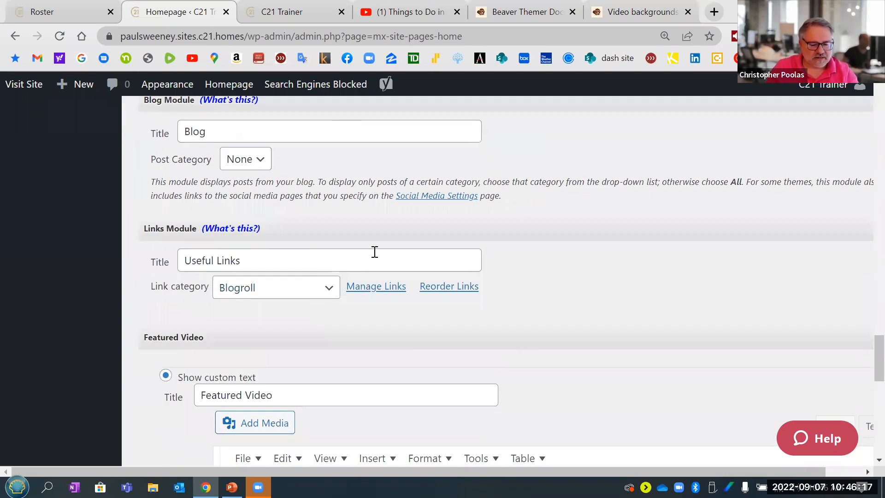
scroll(375, 251, down, 2)
scroll(373, 253, down, 4)
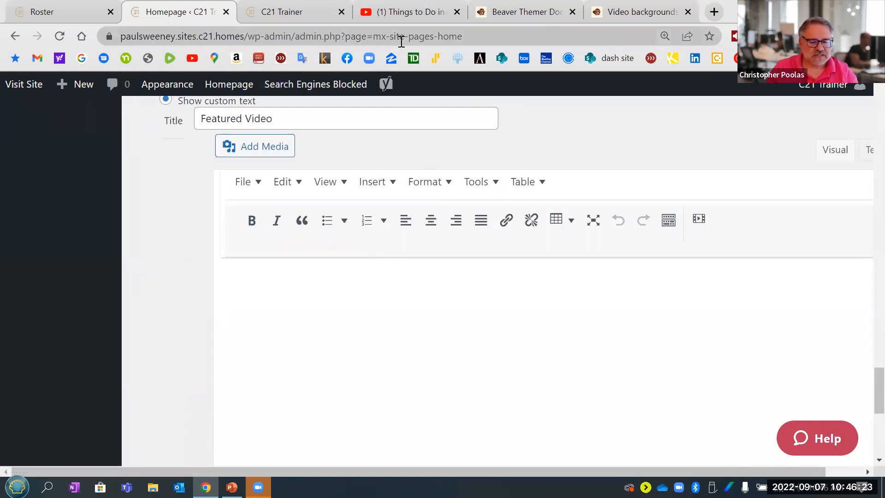
scroll(415, 179, down, 5)
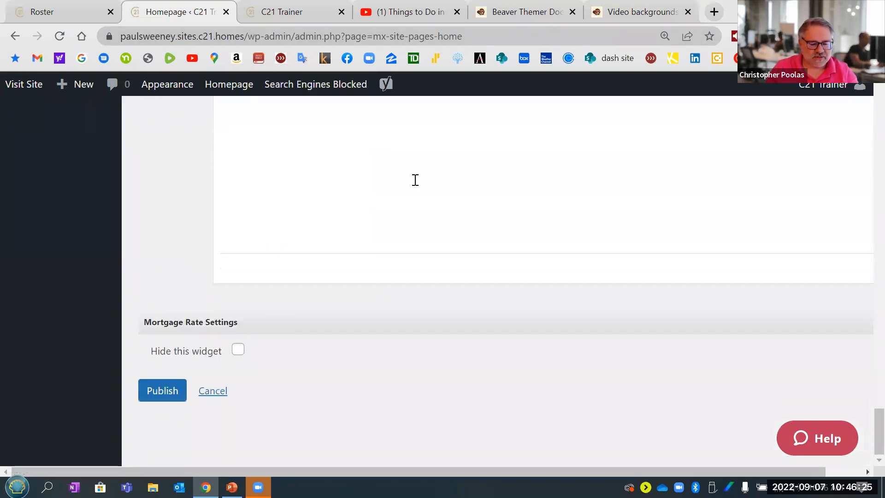
scroll(415, 180, up, 1)
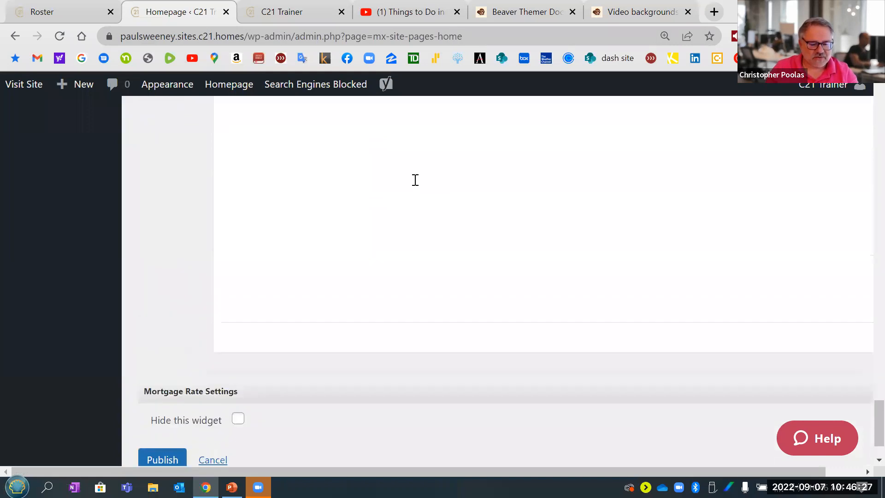
scroll(415, 180, down, 1)
drag(157, 323, 300, 349)
click(301, 351)
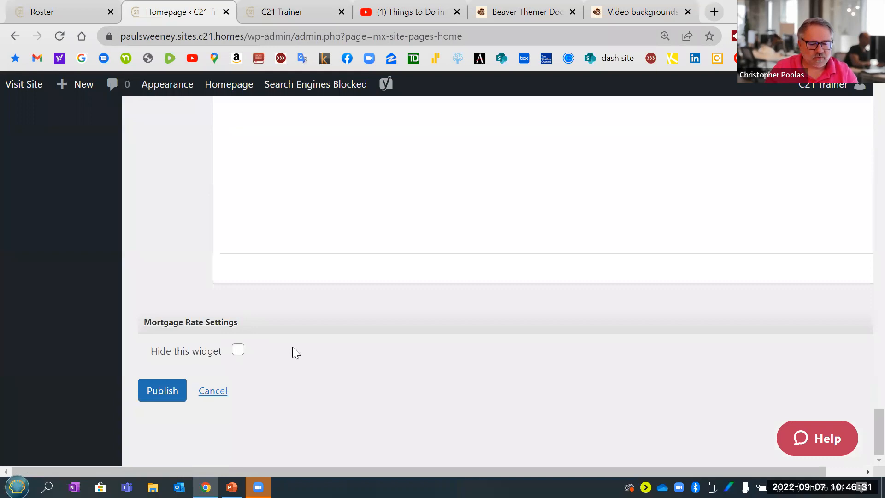
scroll(480, 353, right, 2)
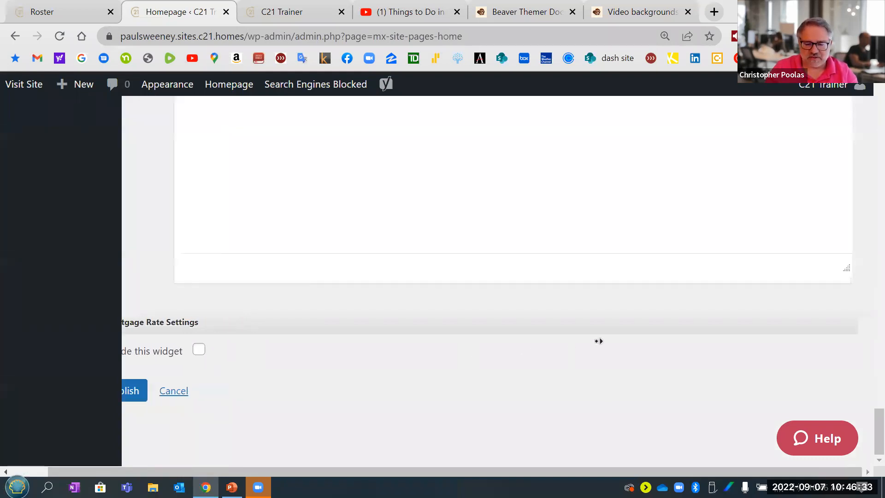
Check the Featured Video settings again and publish the homepage changes
scroll(557, 345, up, 5)
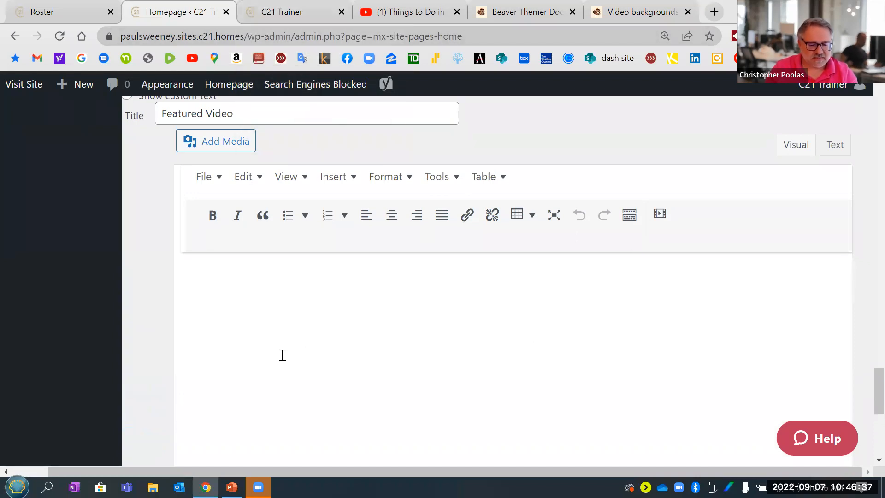
scroll(250, 359, down, 3)
scroll(250, 359, down, 4)
click(137, 389)
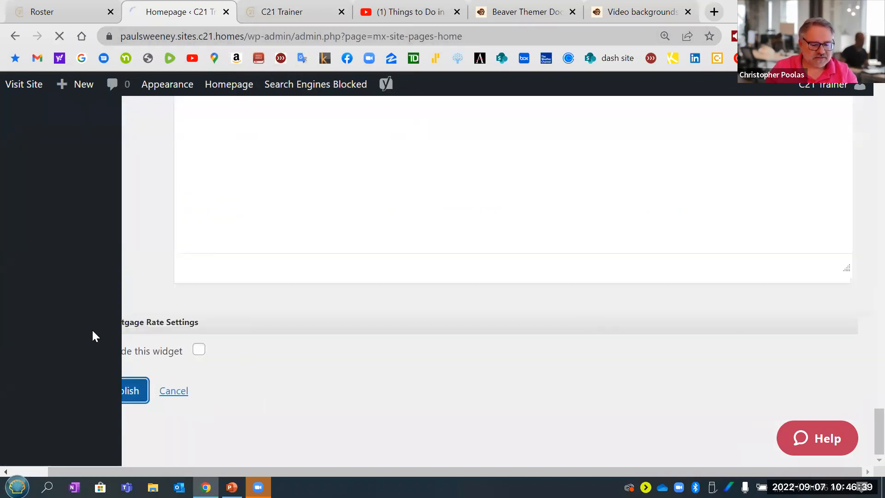
Reload the live homepage and review its sections, from the Sample Mortgage Rates back up to the banner
click(292, 14)
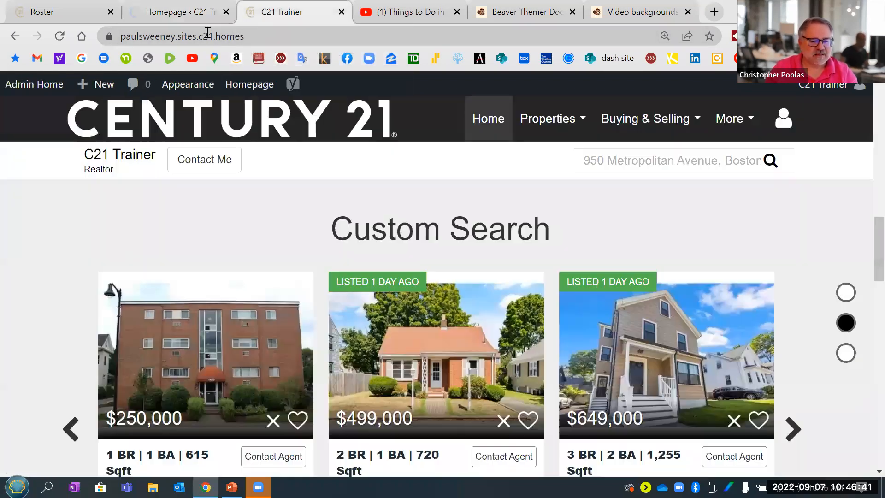
click(60, 36)
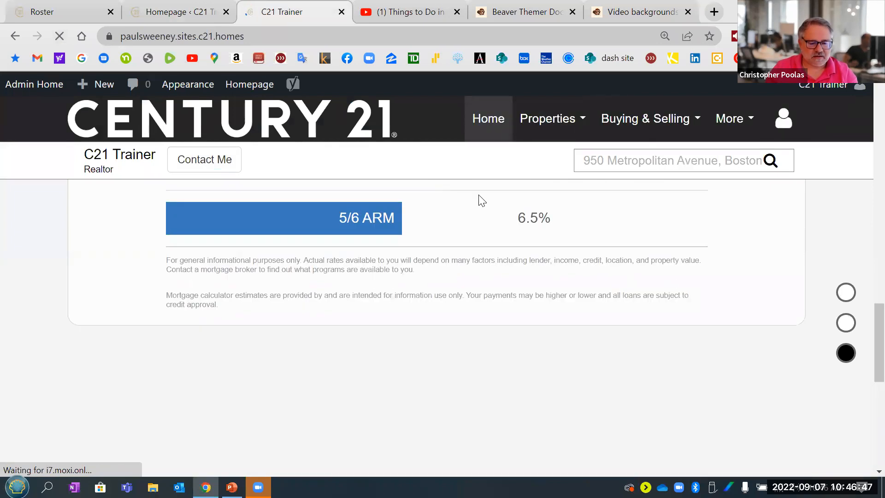
drag(863, 291, 866, 317)
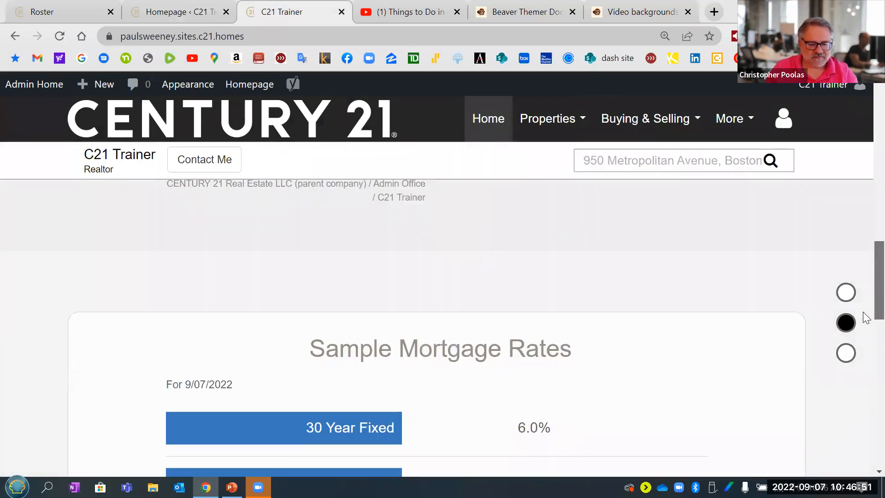
scroll(866, 318, down, 4)
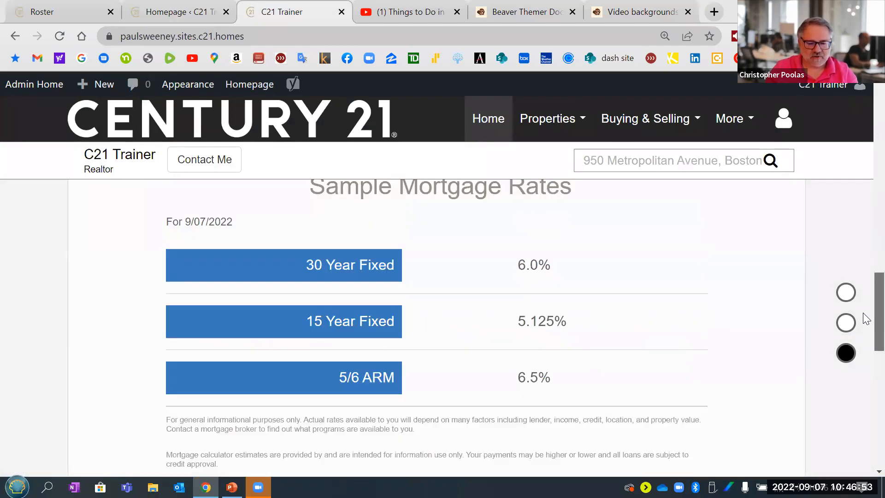
drag(865, 318, 866, 176)
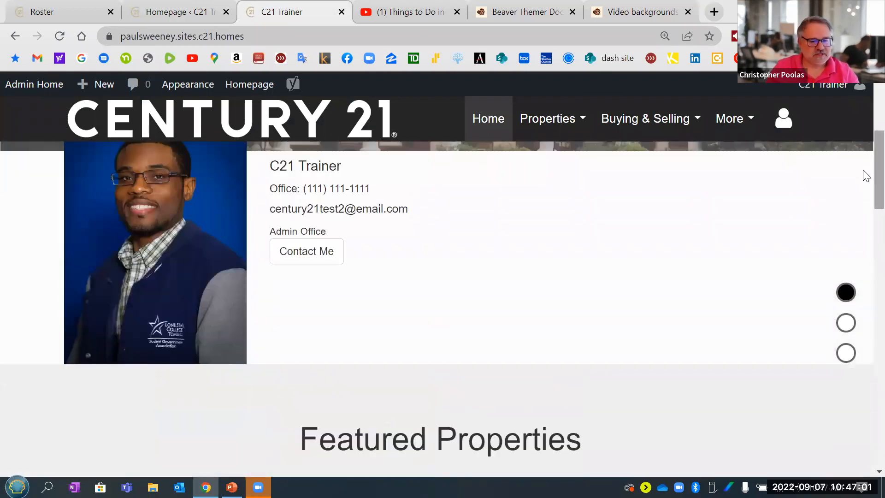
drag(866, 176, 866, 111)
Look at the profile fields in the homepage settings, and examine the live homepage's Sample Mortgage Rates section
click(171, 14)
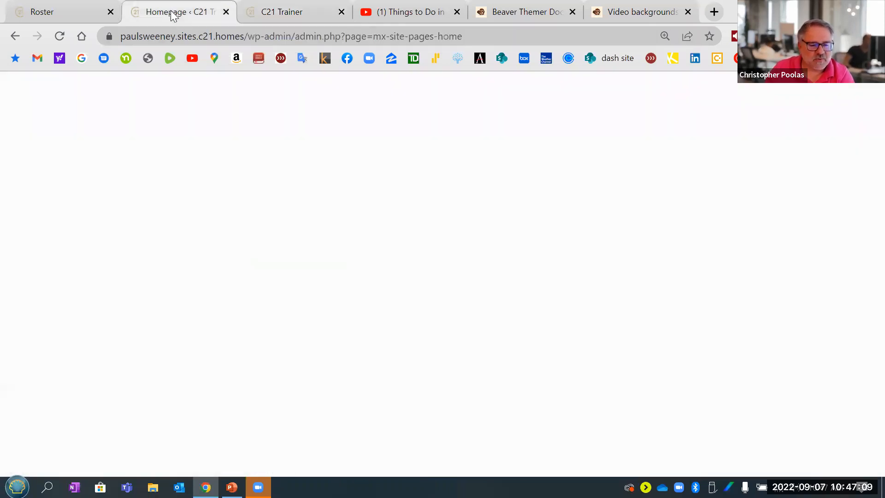
scroll(379, 251, down, 15)
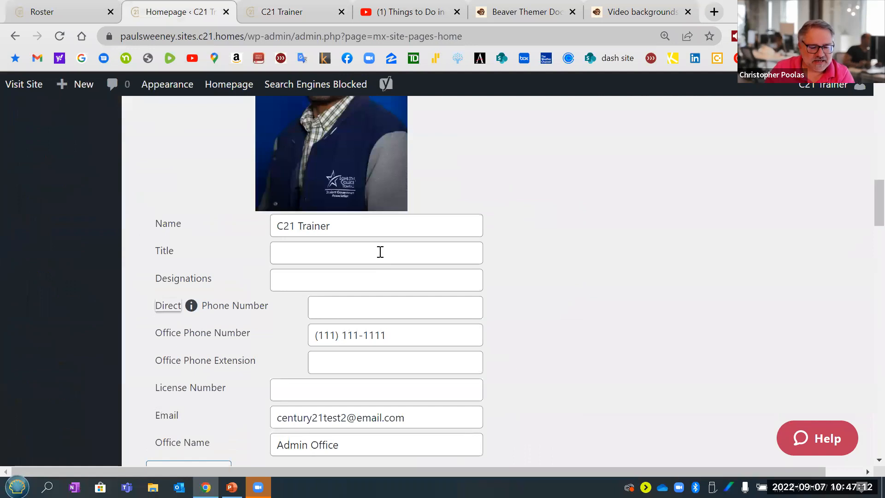
click(275, 15)
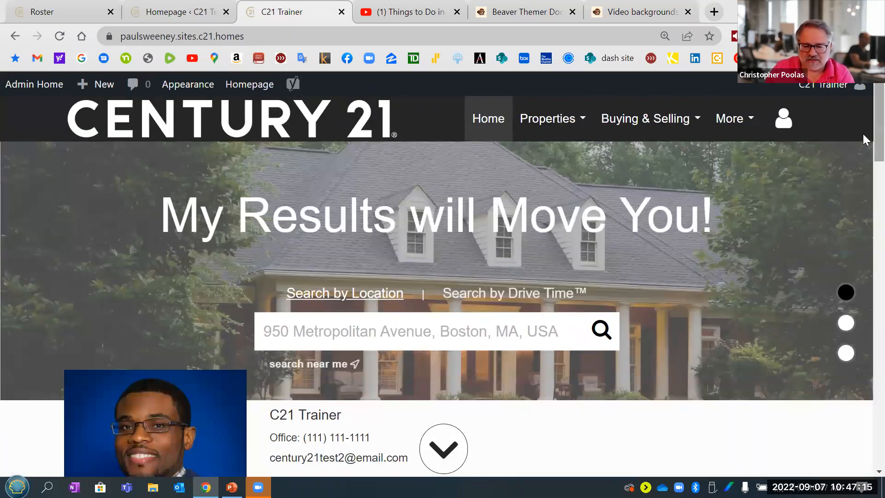
scroll(863, 316, down, 10)
scroll(865, 318, up, 1)
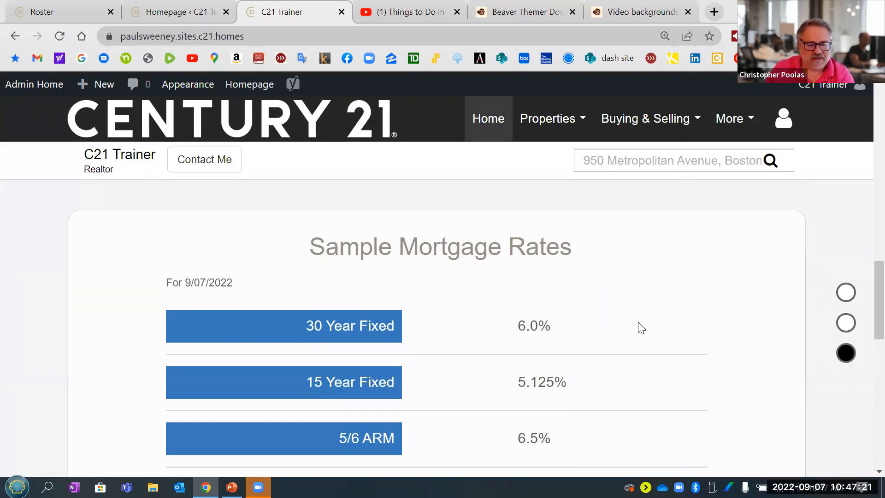
scroll(639, 327, down, 6)
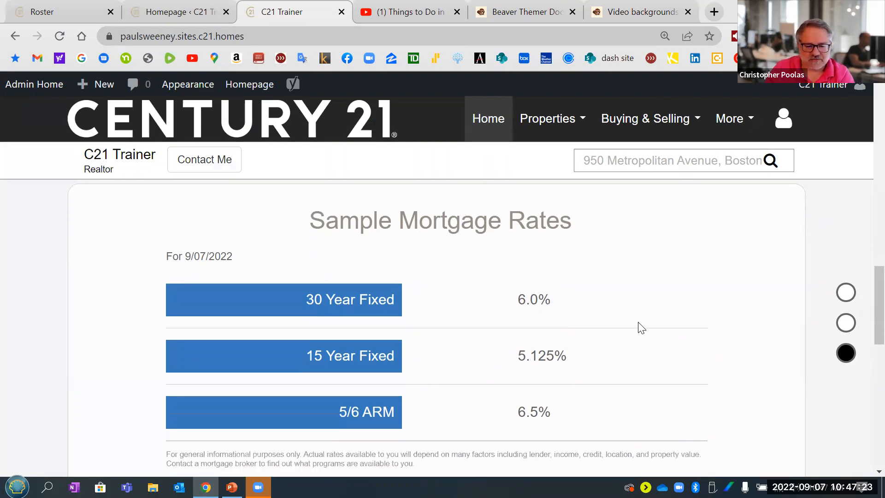
scroll(639, 327, up, 4)
scroll(639, 327, down, 1)
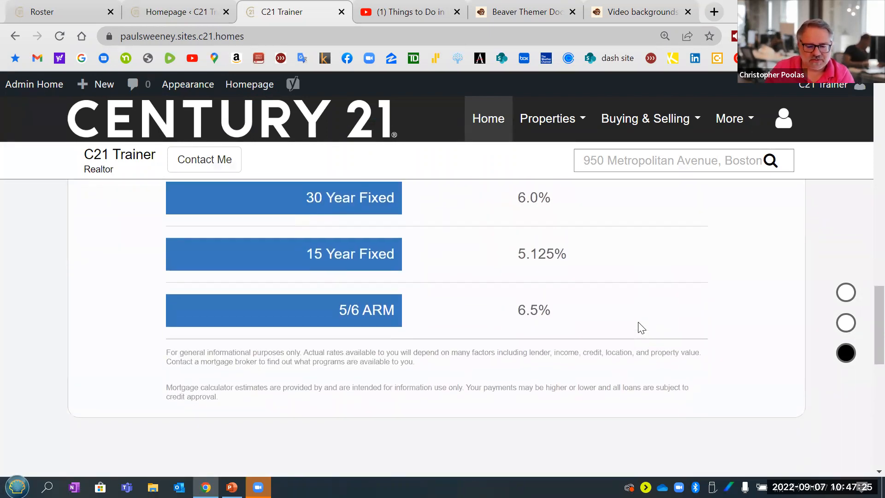
scroll(638, 327, up, 3)
scroll(597, 318, down, 1)
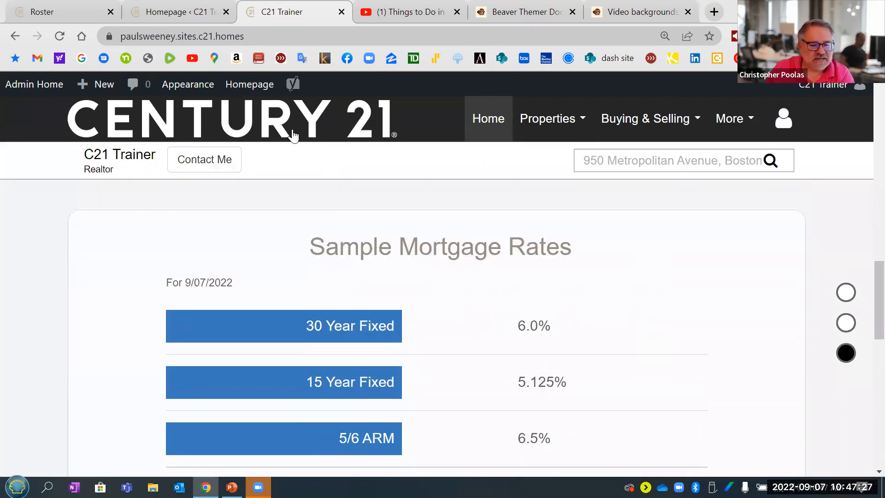
Go back to the homepage settings and open the admin tool's Home page
click(169, 12)
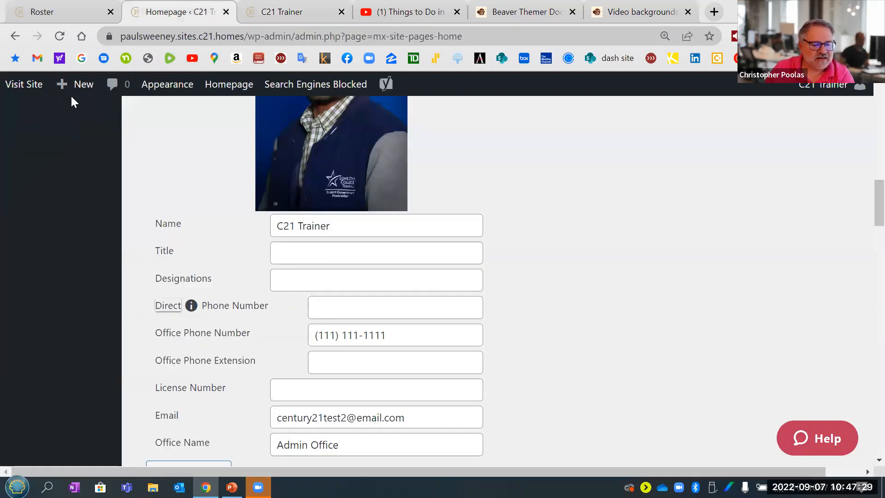
scroll(55, 97, up, 6)
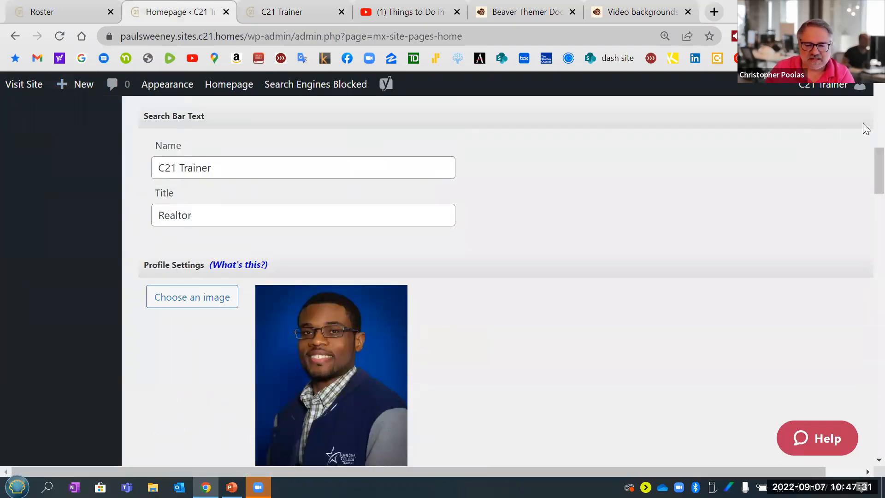
scroll(865, 154, up, 10)
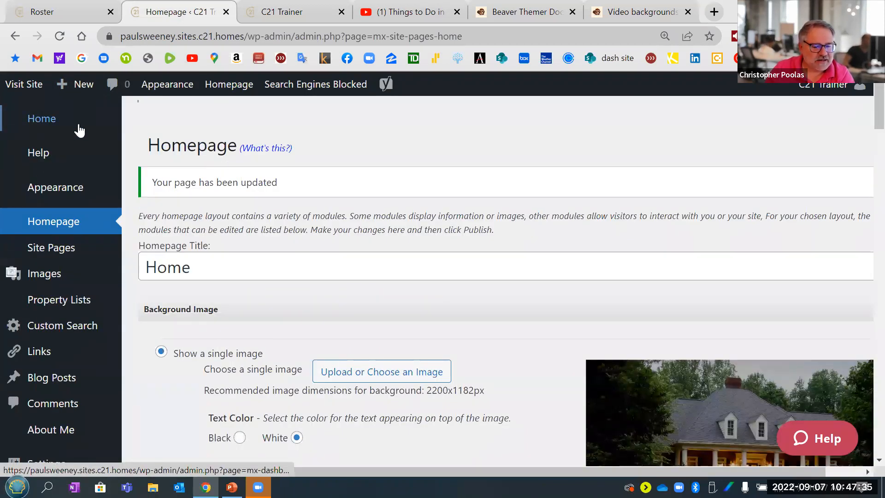
click(40, 120)
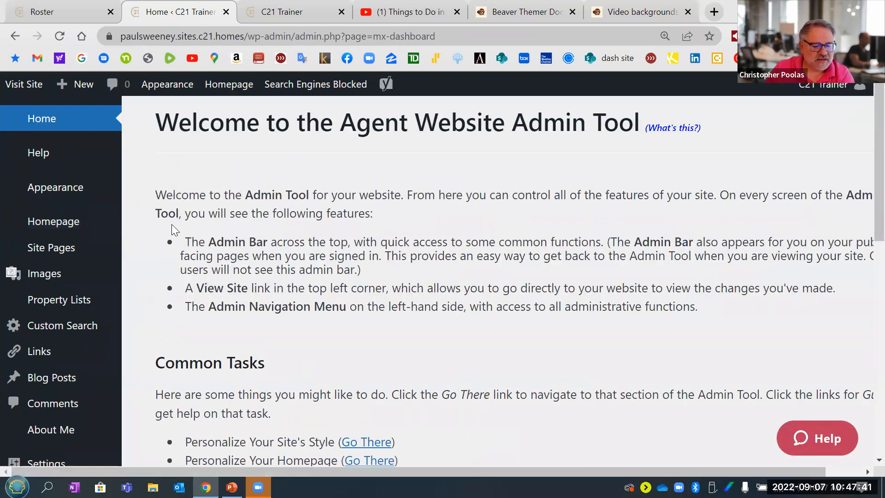
Open the Appearance settings and review the homepage layout options and the available header layouts
click(63, 221)
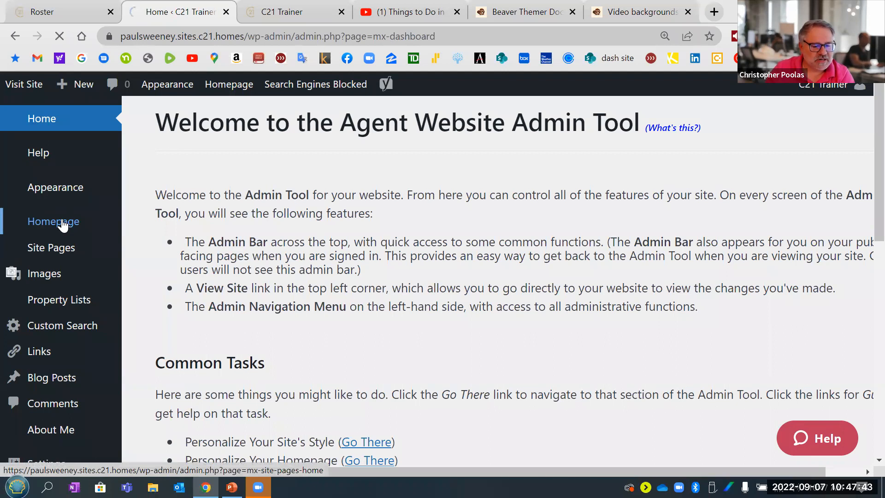
mouse_move(56, 189)
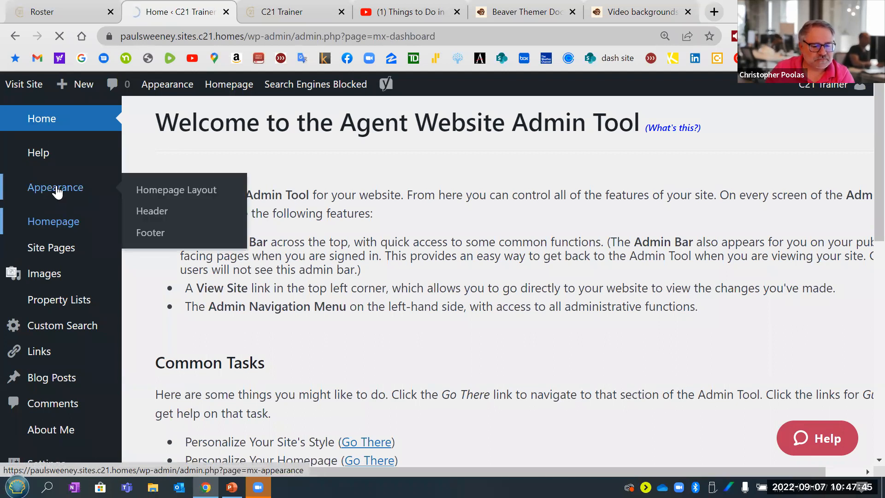
click(57, 189)
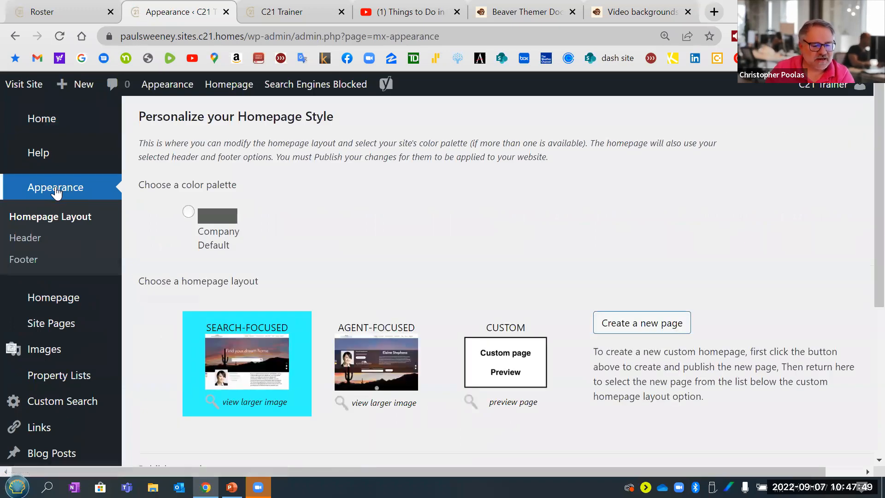
click(26, 239)
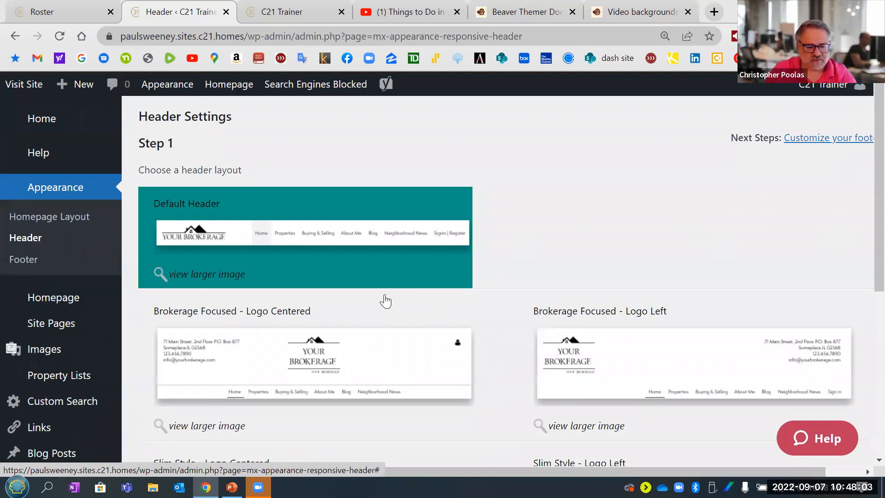
scroll(418, 310, down, 5)
scroll(418, 310, up, 5)
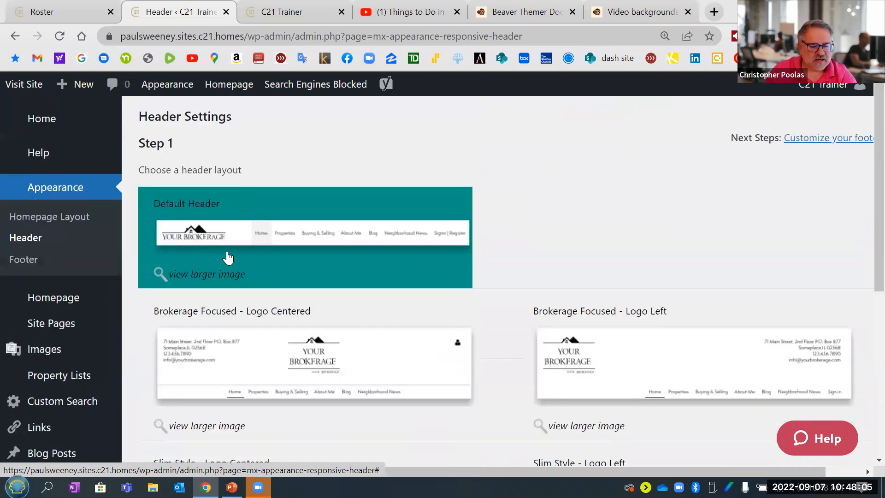
Open the Footer settings and review the default and custom footer layouts
click(23, 259)
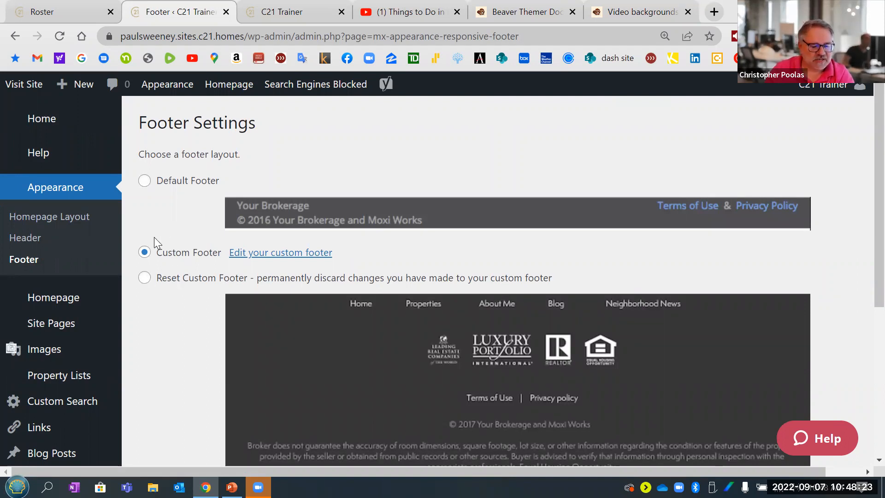
scroll(154, 236, down, 2)
scroll(184, 214, up, 2)
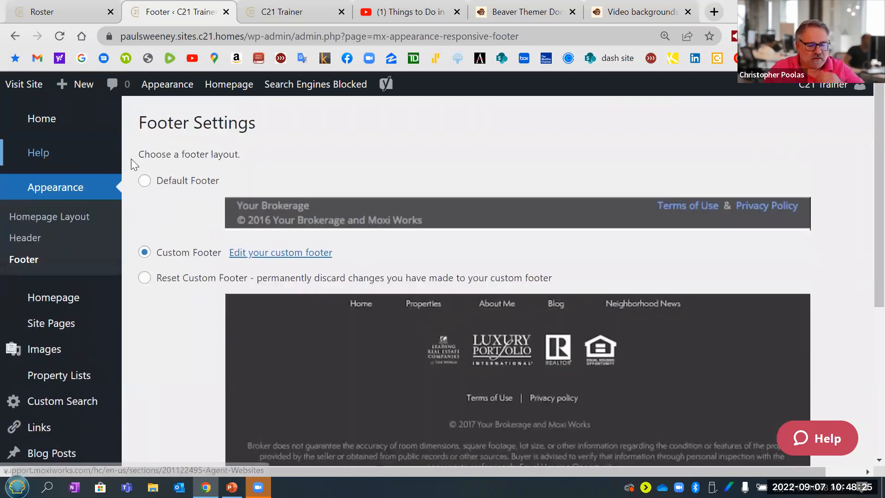
Return to the admin tool's Home page and review the Common Tasks list
click(56, 120)
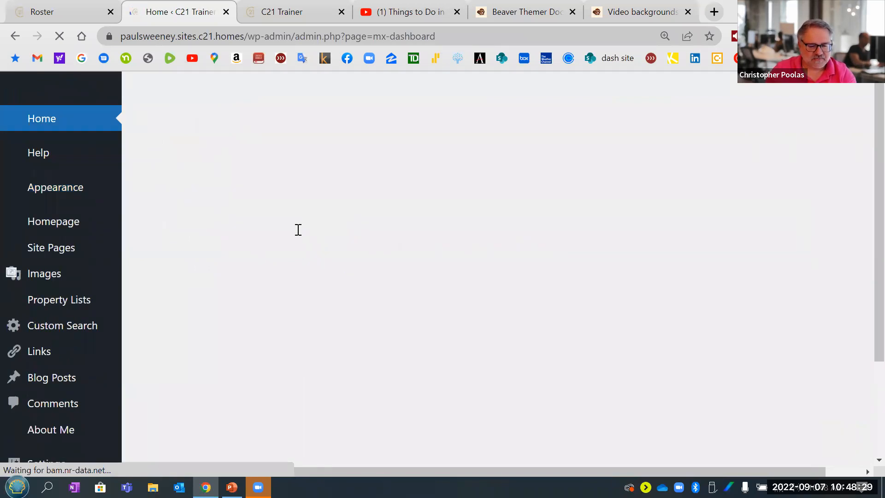
scroll(336, 324, down, 4)
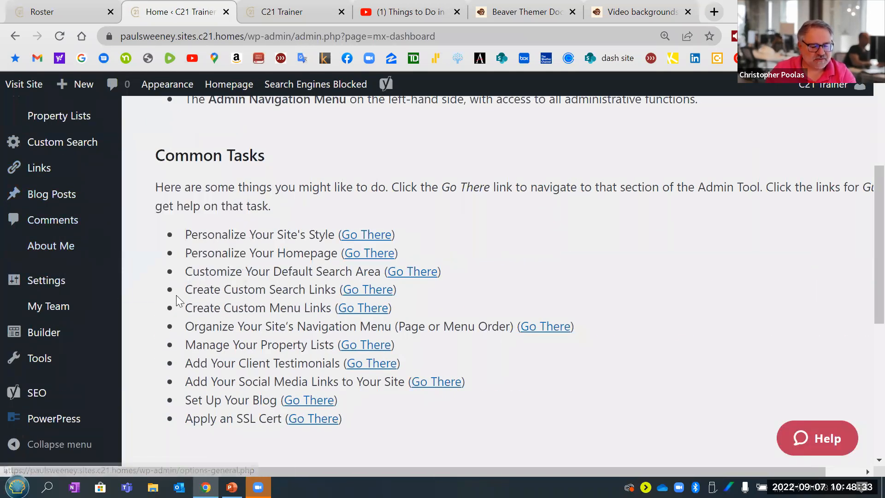
Open the common task for organizing the site's navigation menu and review the full All Pages list, from Home to Neighborhood News
scroll(180, 300, down, 3)
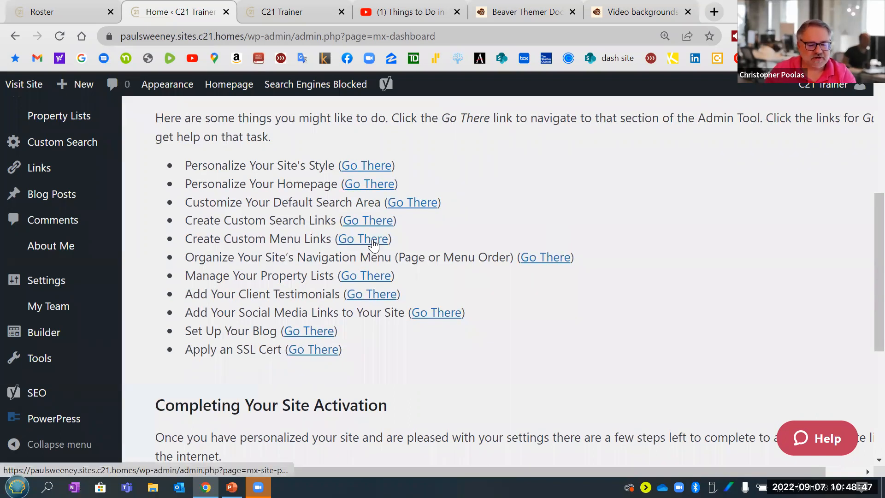
click(551, 261)
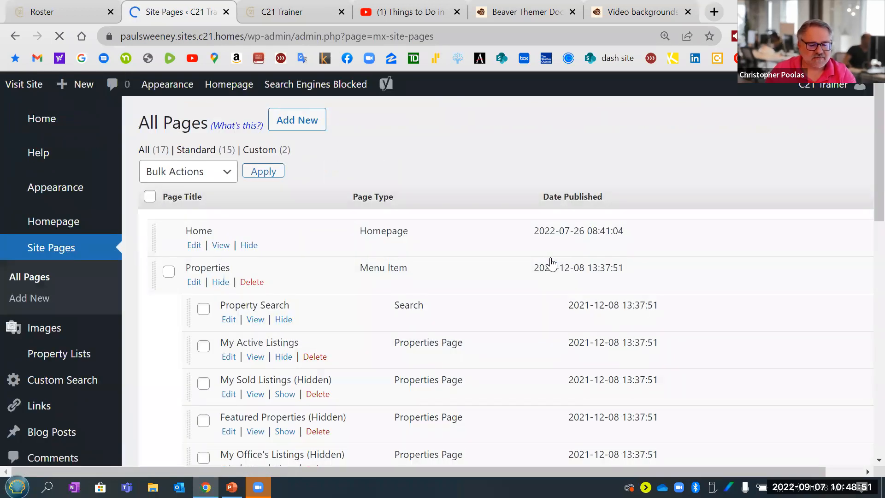
scroll(702, 236, down, 1)
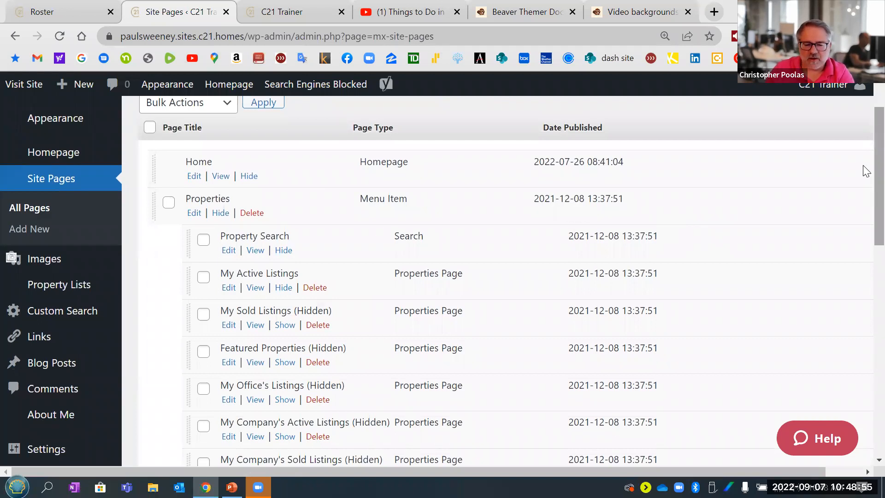
scroll(866, 180, up, 1)
scroll(865, 170, down, 2)
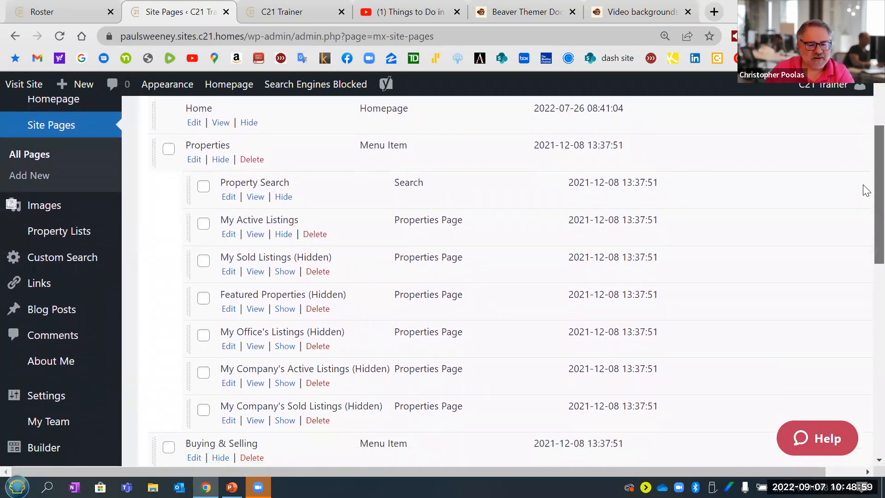
scroll(866, 194, down, 5)
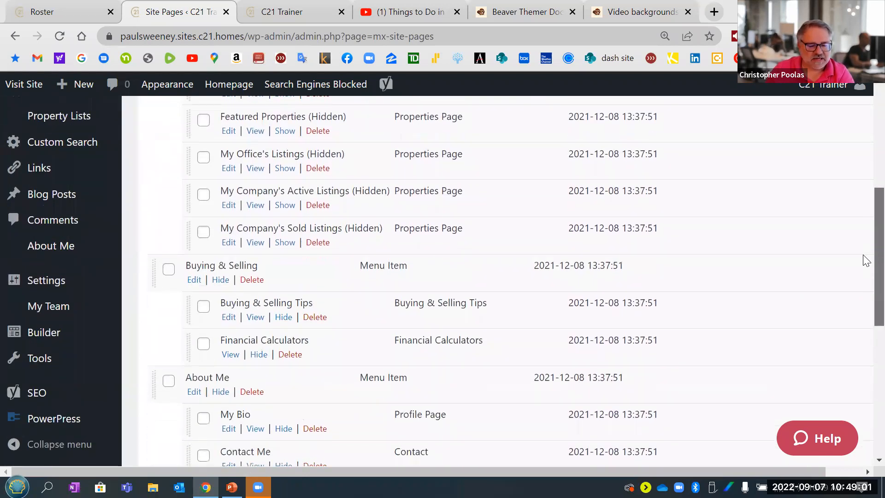
scroll(866, 295, down, 4)
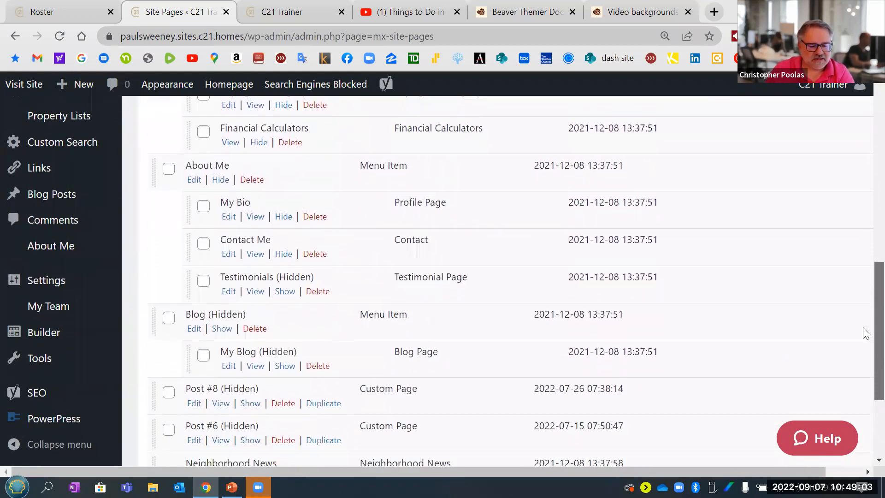
scroll(865, 352, down, 2)
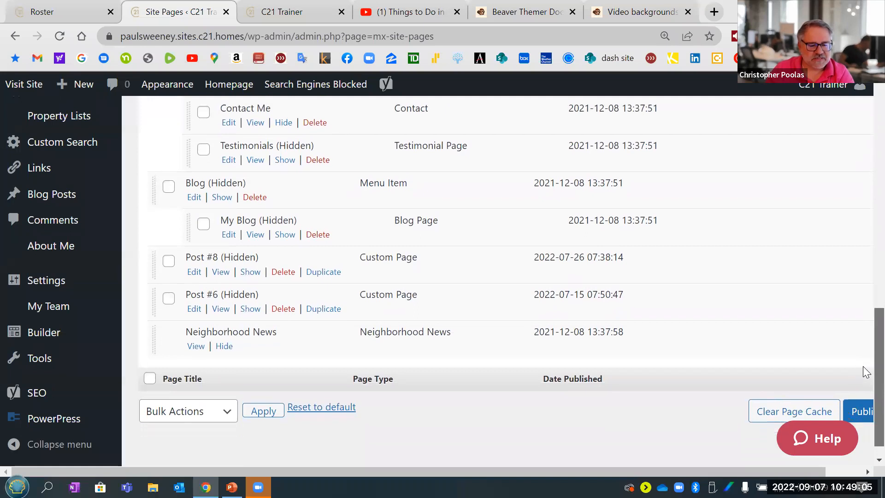
drag(863, 358, 863, 143)
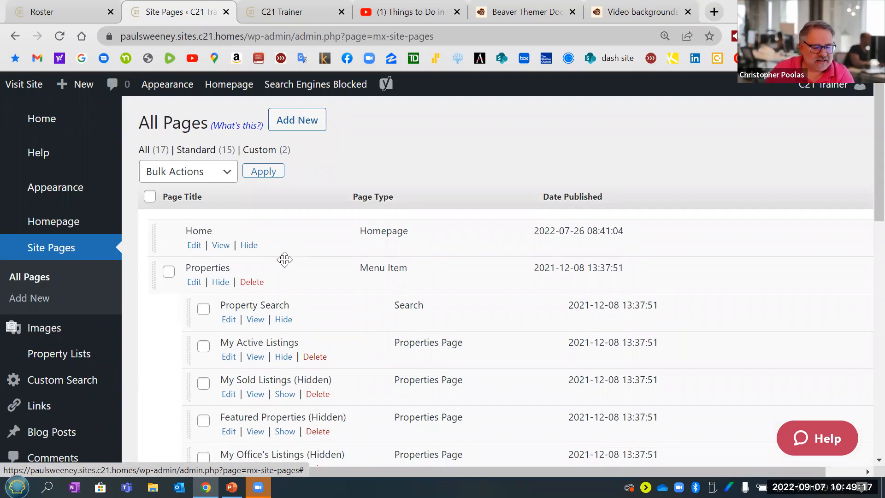
scroll(283, 258, down, 4)
scroll(283, 263, down, 4)
scroll(282, 261, up, 8)
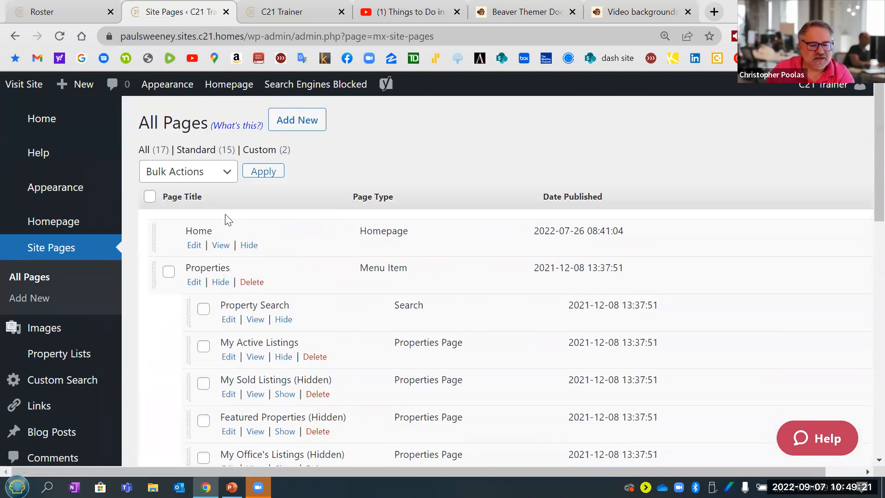
Return to the admin tool's Home page and switch to PowerPoint
click(55, 118)
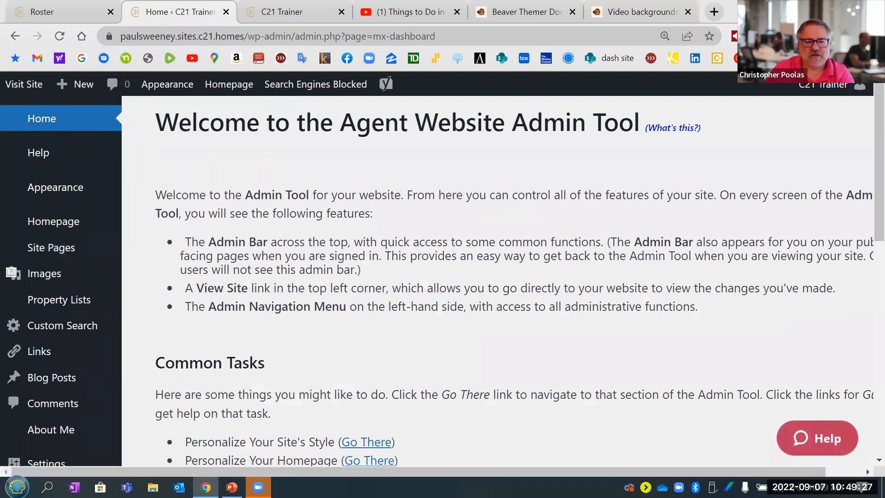
key(alt+Tab)
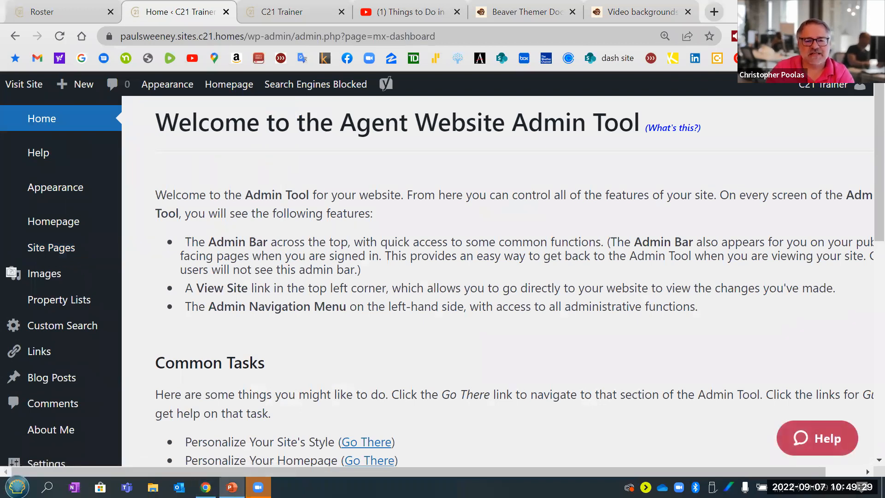